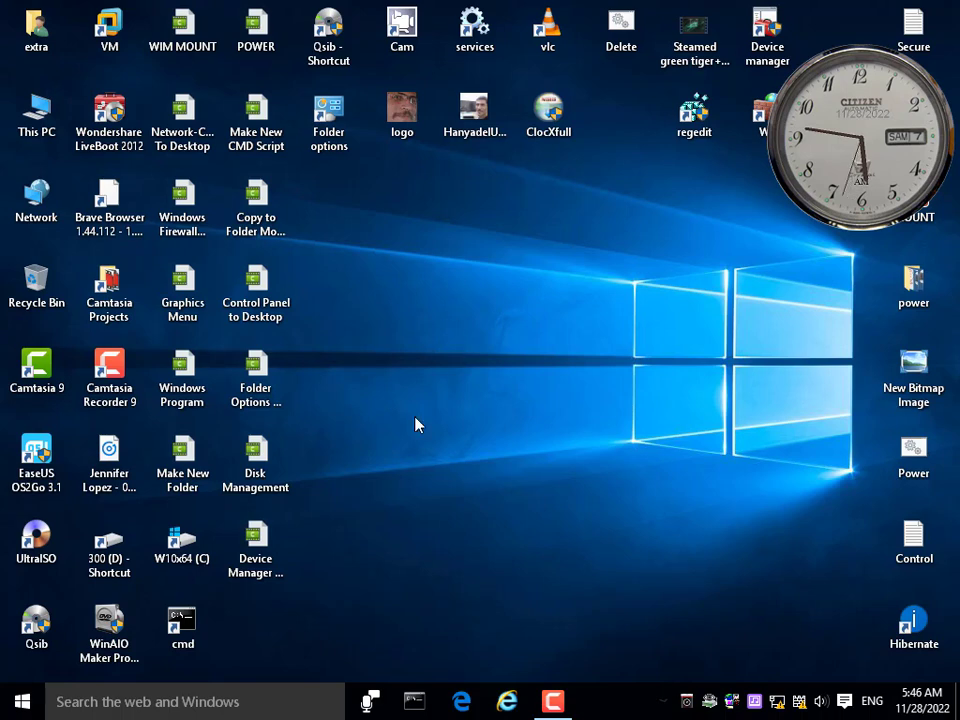
Open a Command Prompt from the desktop and run msconfig to launch System Configuration
double_click(180, 624)
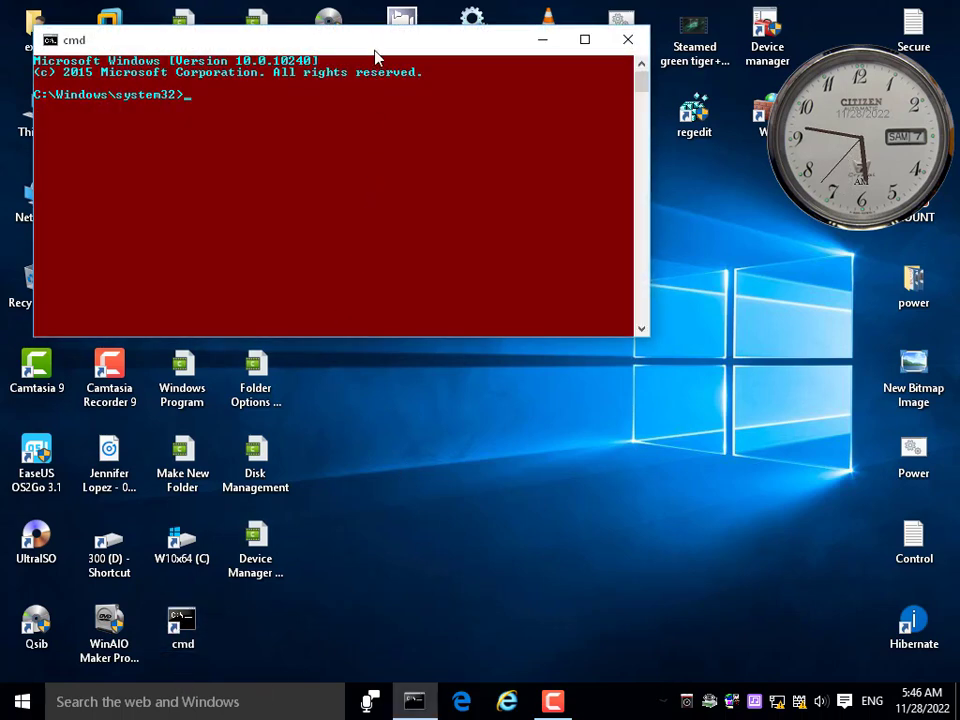
drag(375, 50, 595, 379)
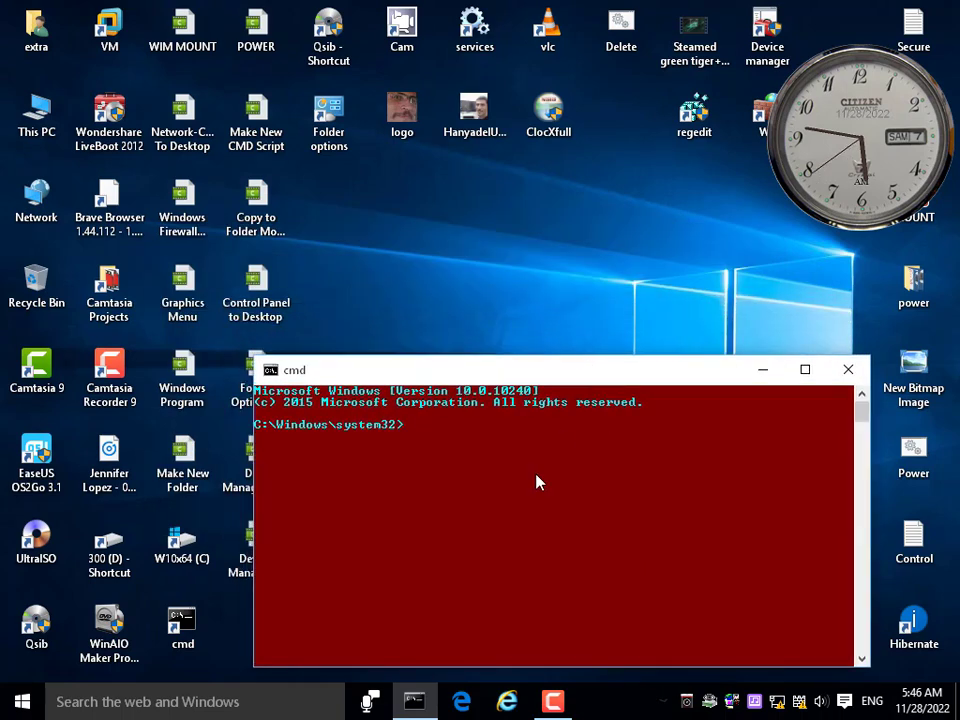
text(mscon)
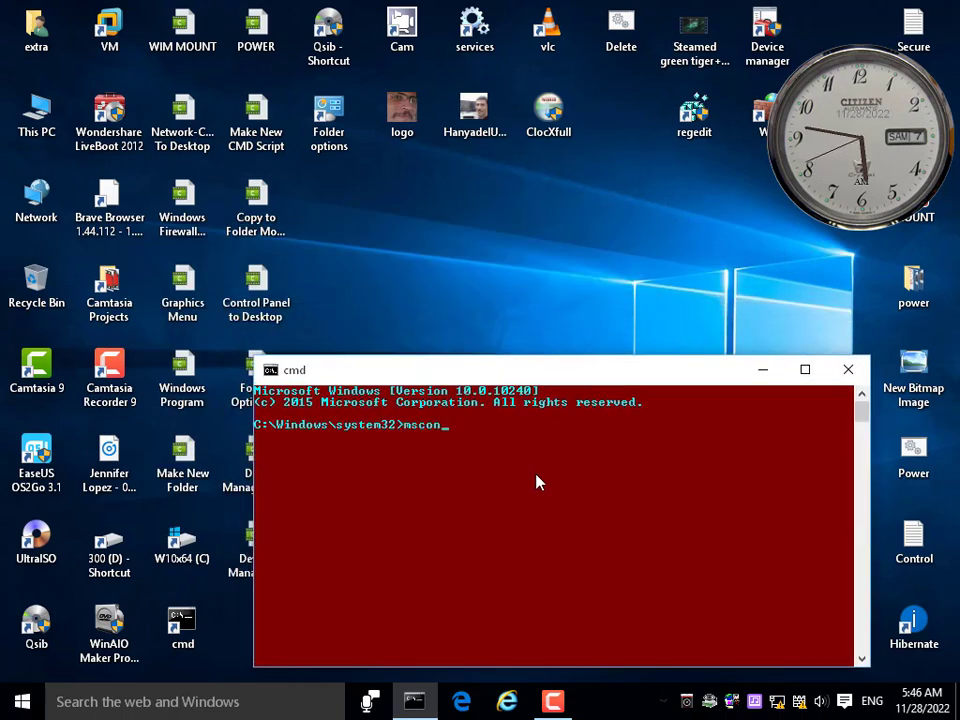
text(fig)
key(Return)
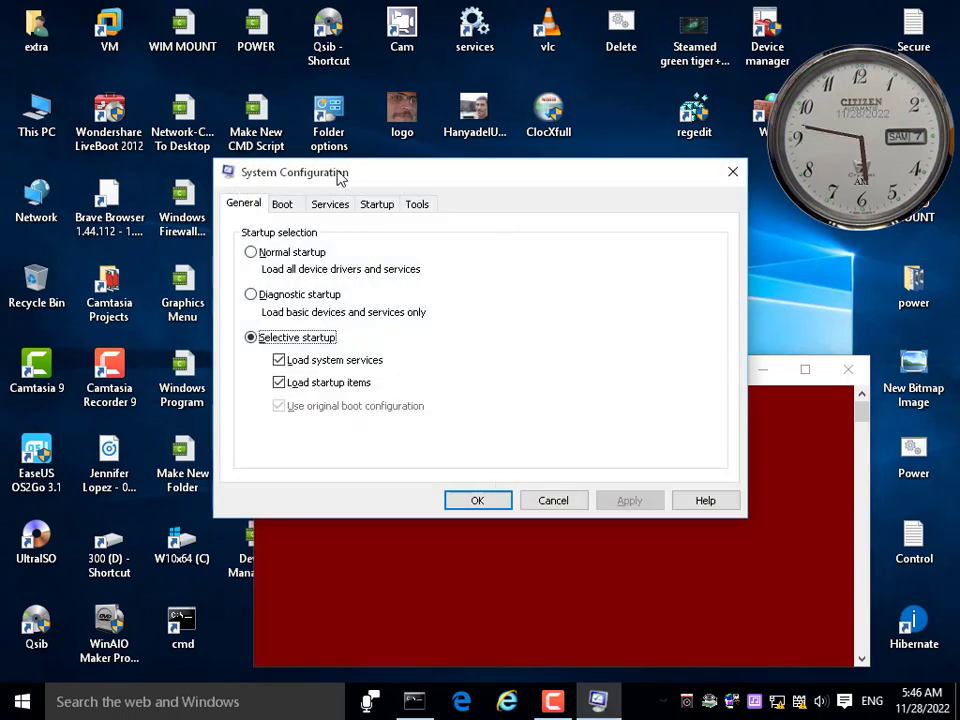
Open the startup programs list in Task Manager from System Configuration and sort it by status with enabled entries first
click(384, 210)
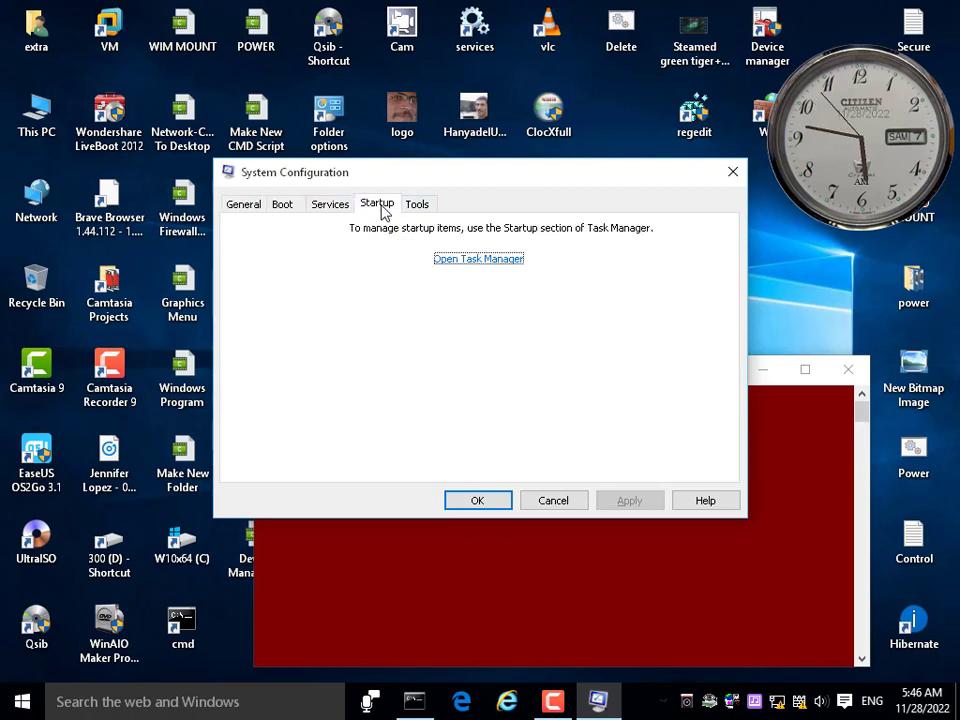
click(477, 260)
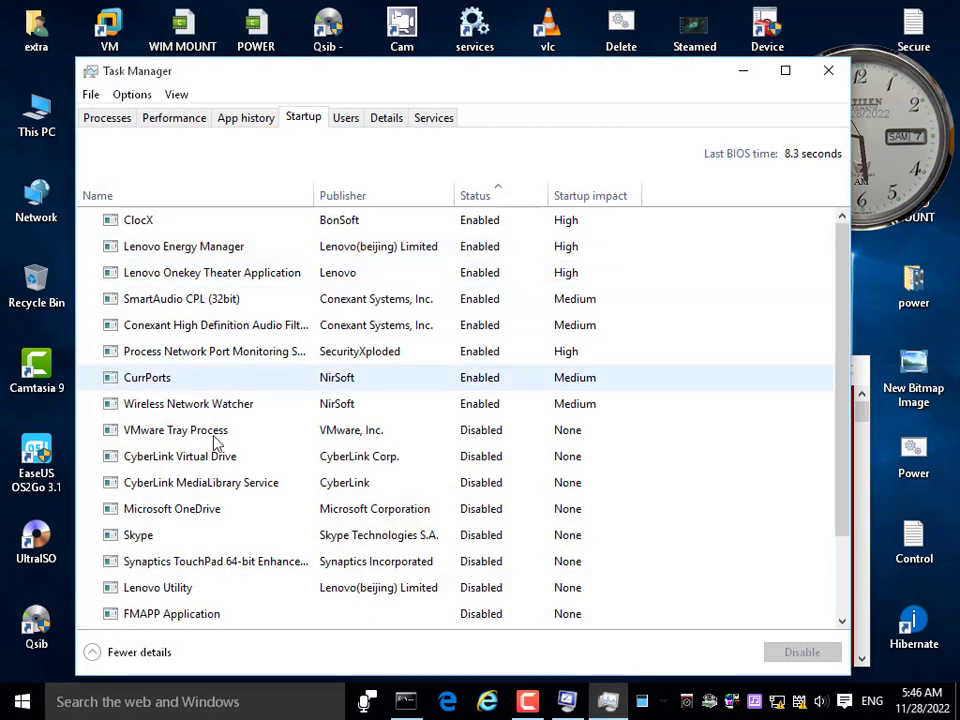
click(484, 198)
click(484, 198)
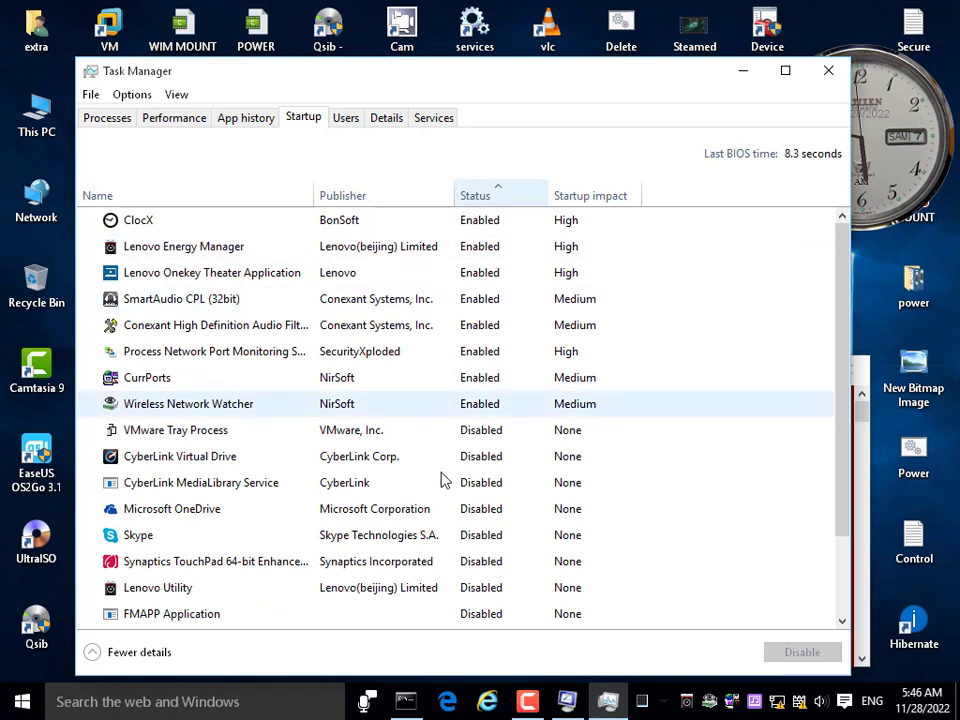
Disable Lenovo Energy Manager as a startup program
click(207, 250)
right_click(207, 249)
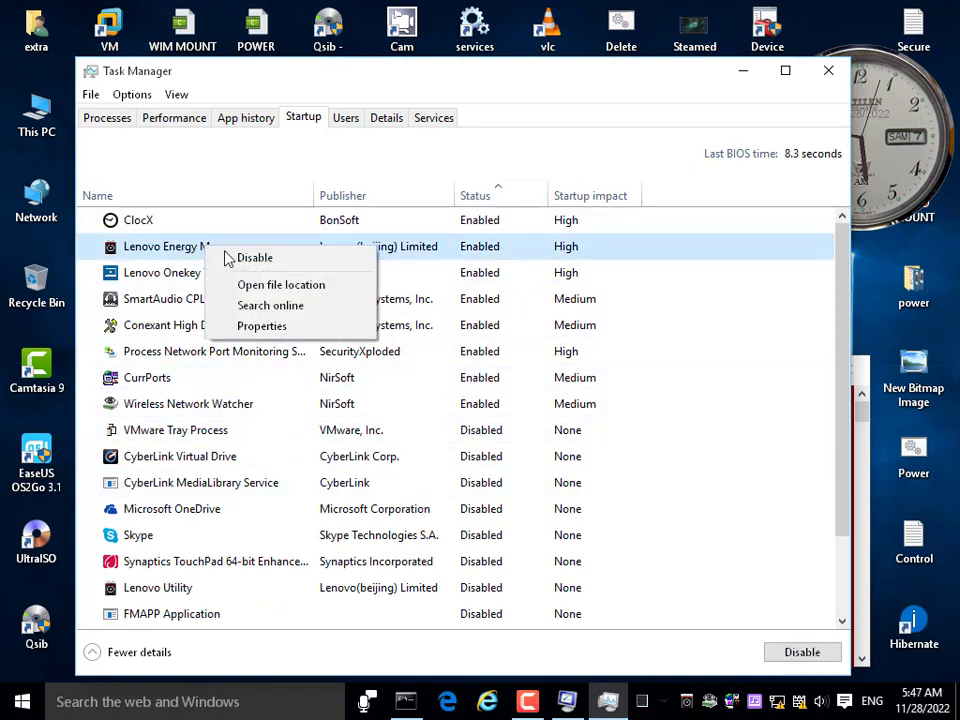
click(241, 259)
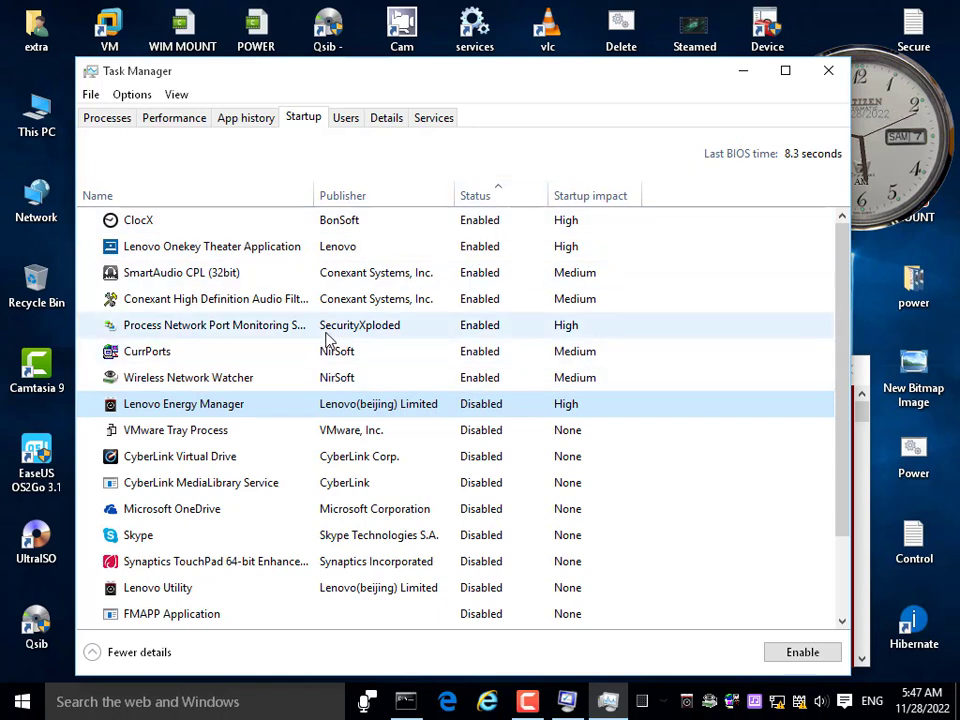
Review the other startup entries and their available actions without changing them, and close Task Manager and System Configuration
click(195, 274)
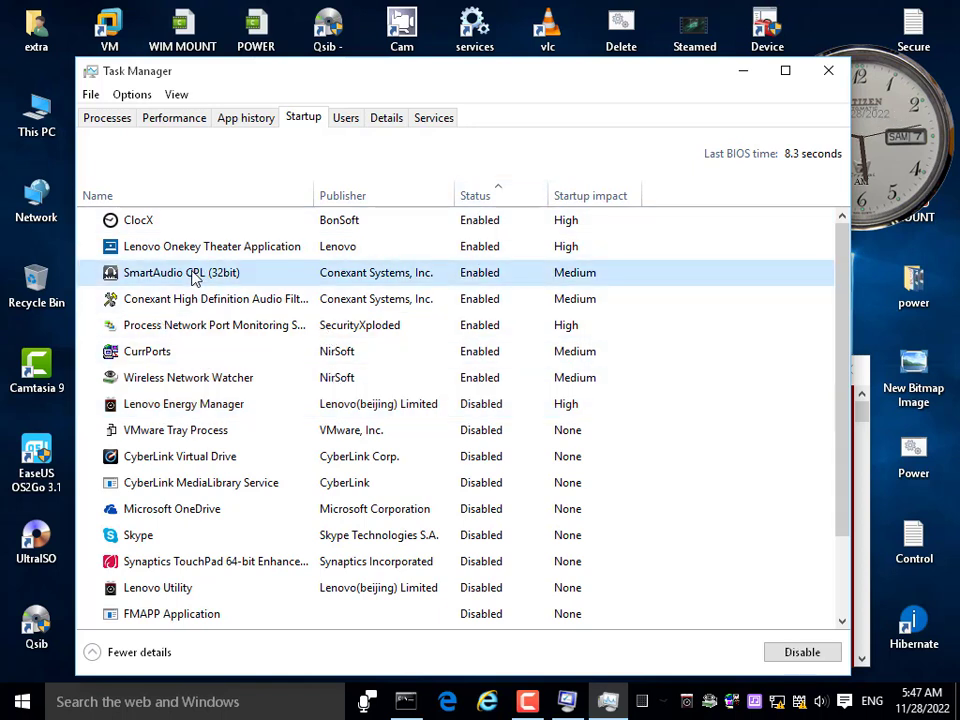
right_click(335, 353)
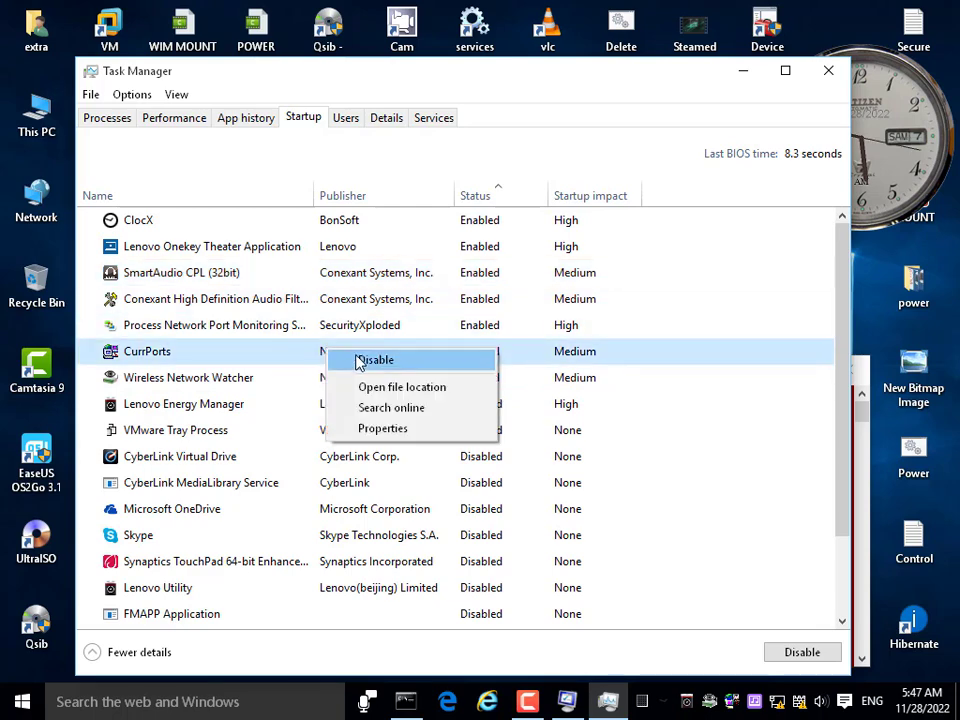
right_click(334, 320)
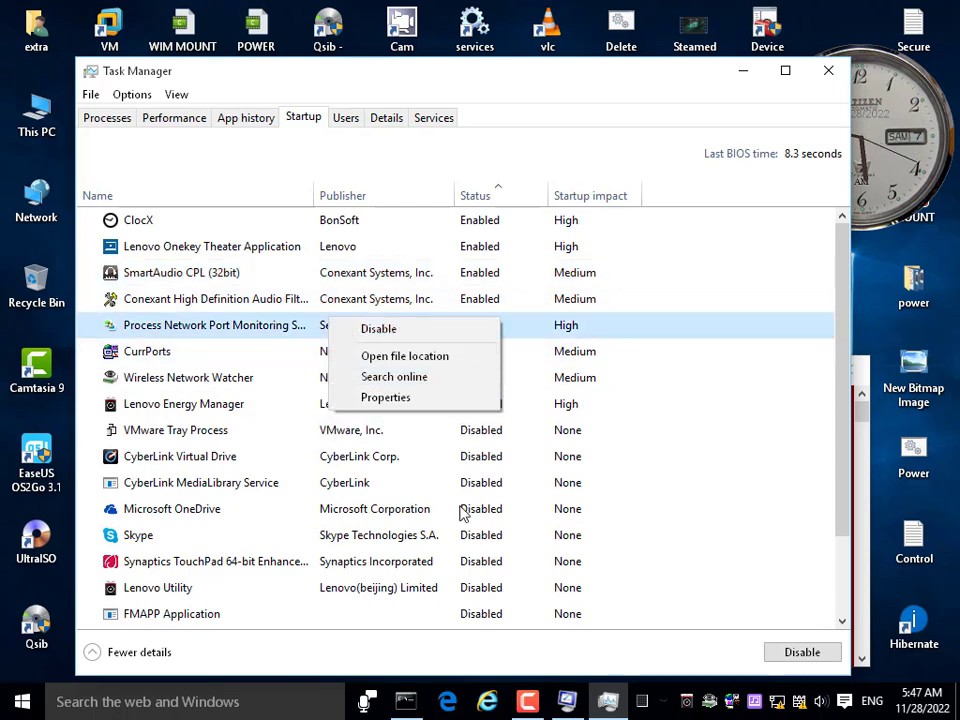
click(386, 509)
scroll(321, 500, down, 1)
scroll(183, 505, down, 1)
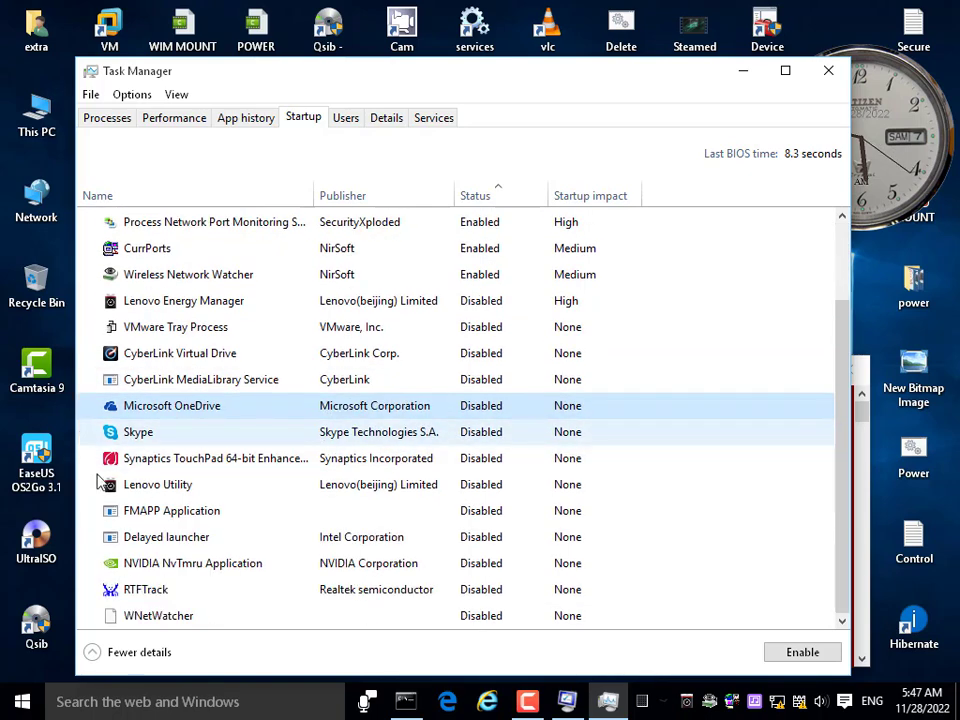
scroll(196, 540, up, 1)
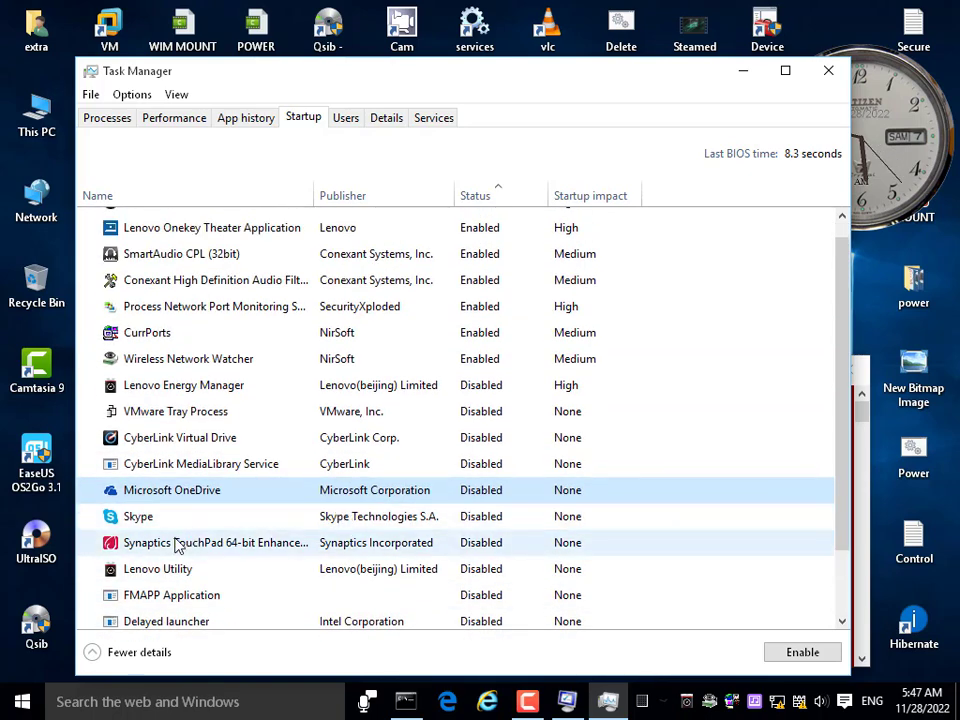
right_click(172, 568)
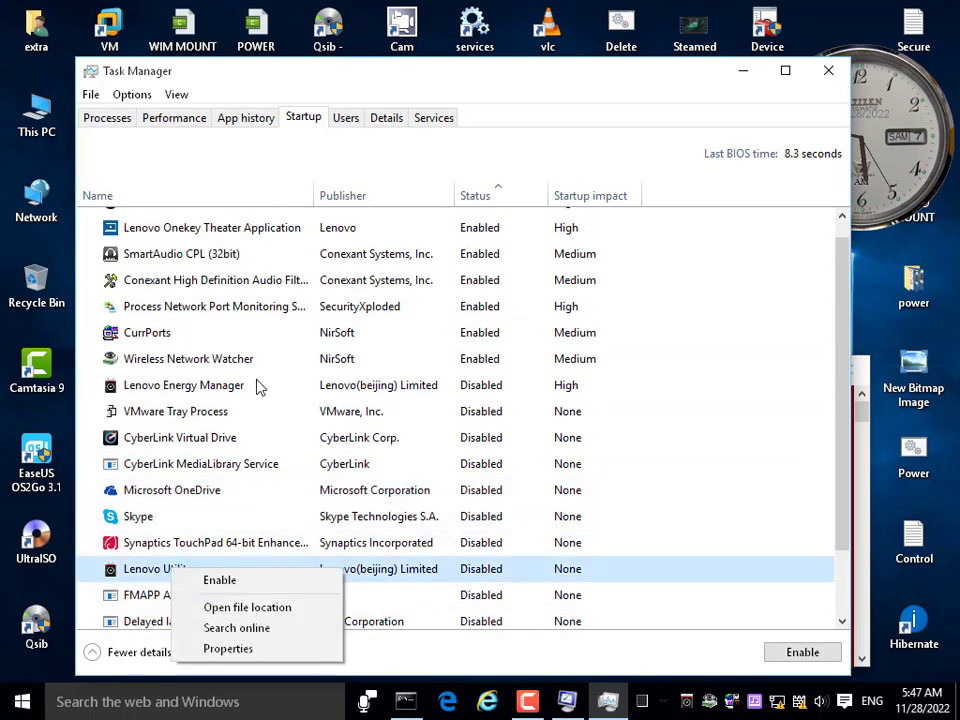
click(342, 412)
scroll(431, 332, up, 1)
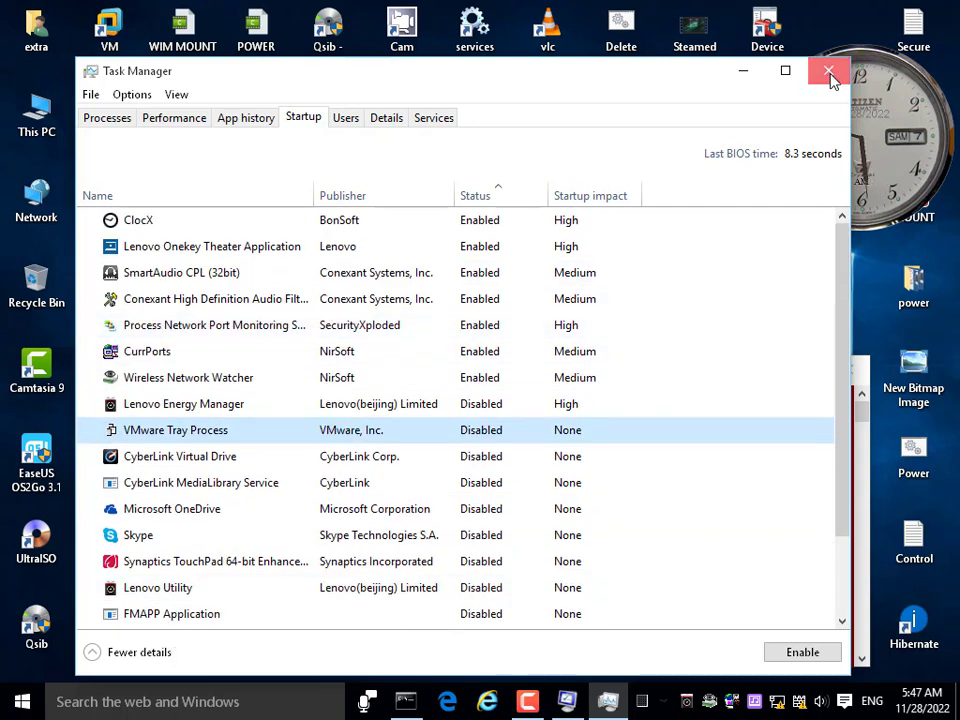
click(829, 72)
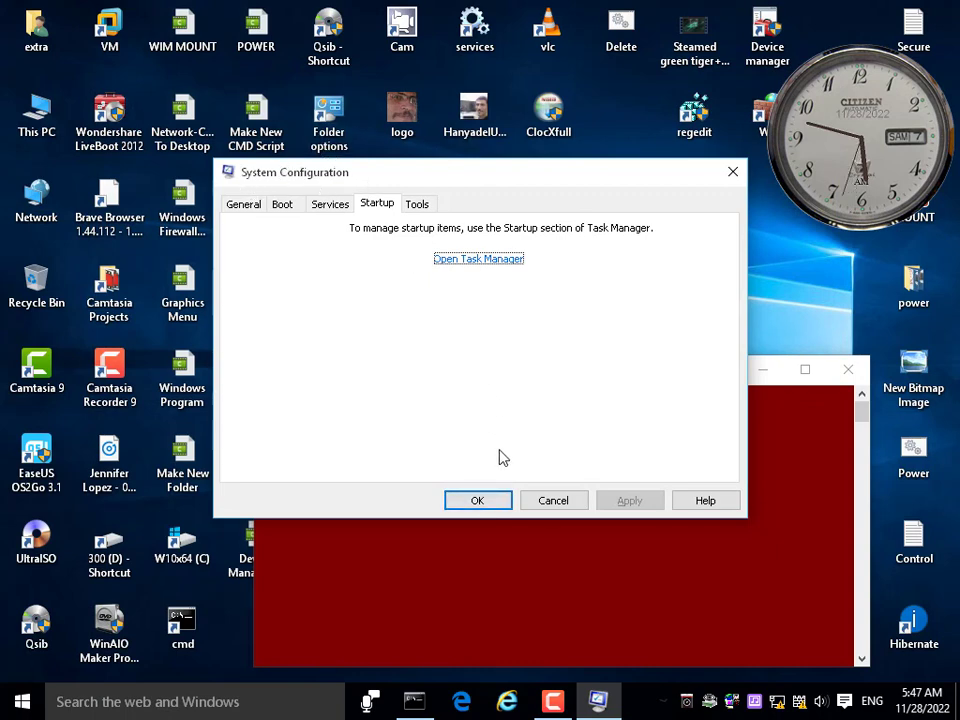
click(505, 506)
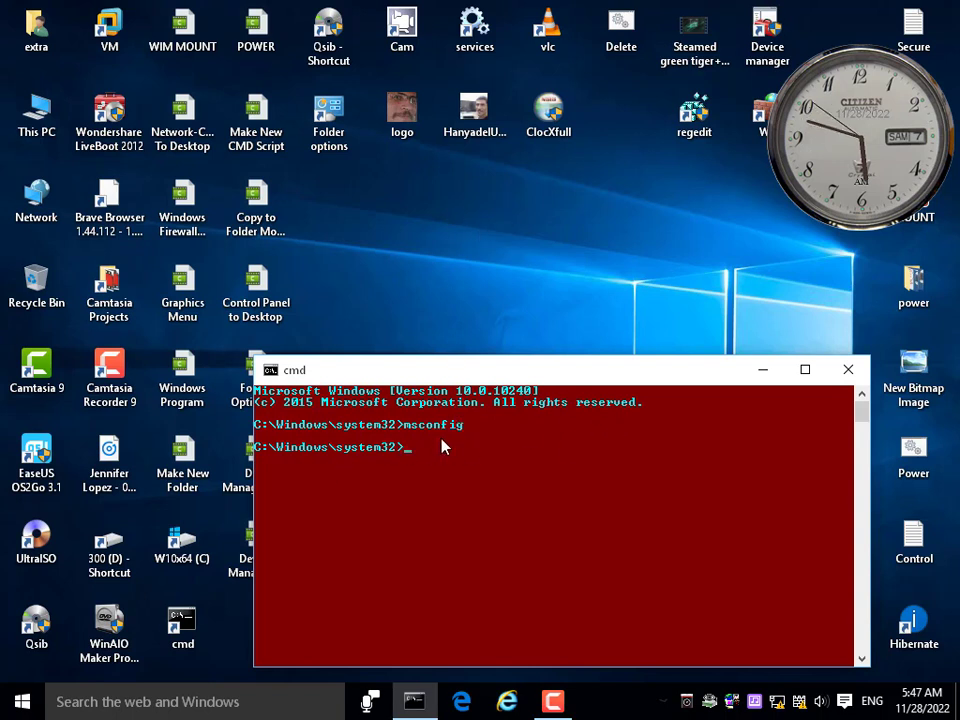
Run msconfig again from the Command Prompt, dismiss System Configuration, and close the Command Prompt
key(Up)
key(Return)
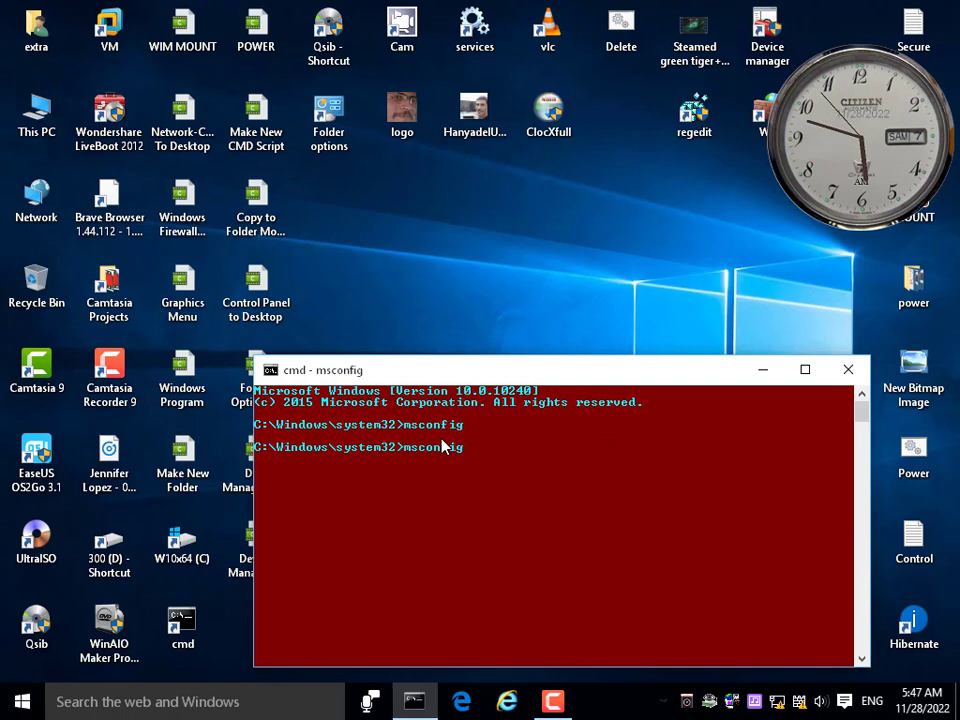
click(492, 499)
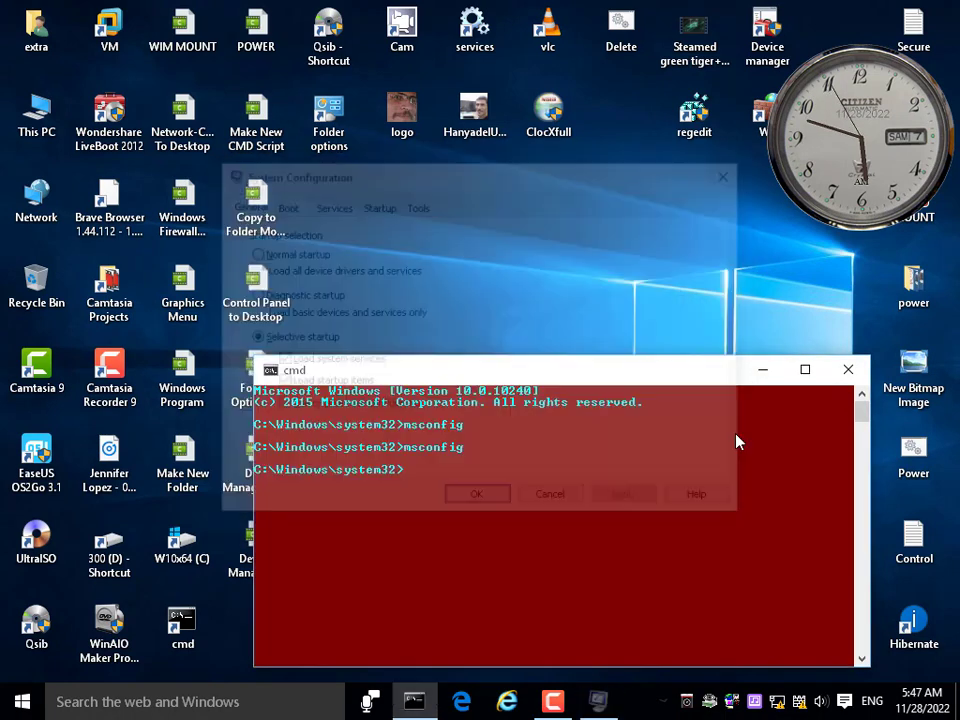
click(850, 374)
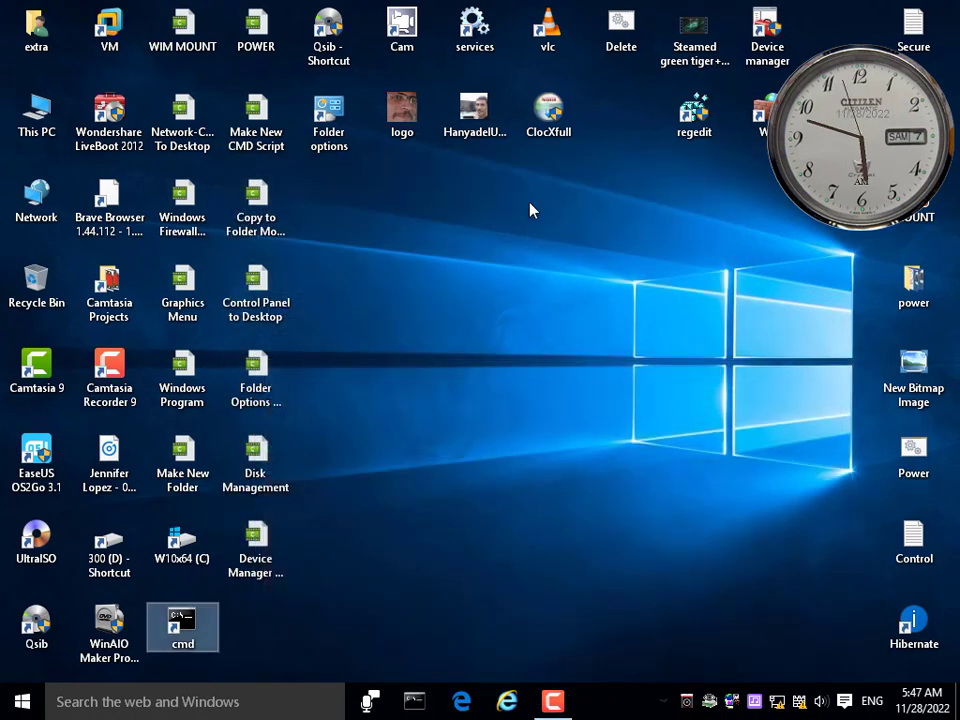
click(563, 221)
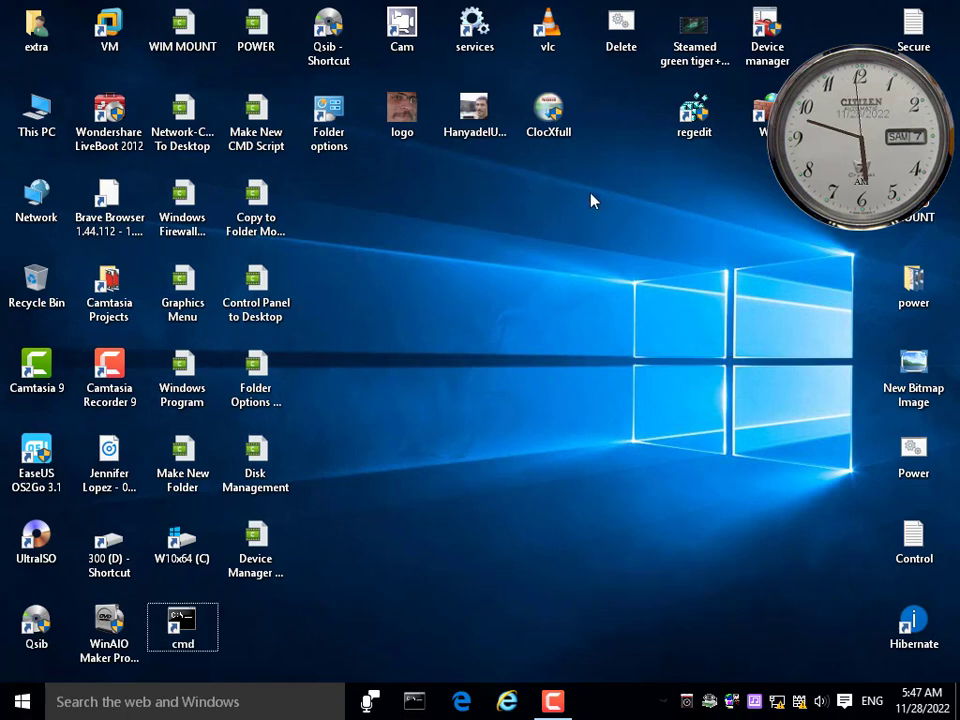
Create a desktop shortcut to msconfig, keeping the name msconfig, and place its icon directly below ClocXfull
right_click(590, 200)
mouse_move(670, 375)
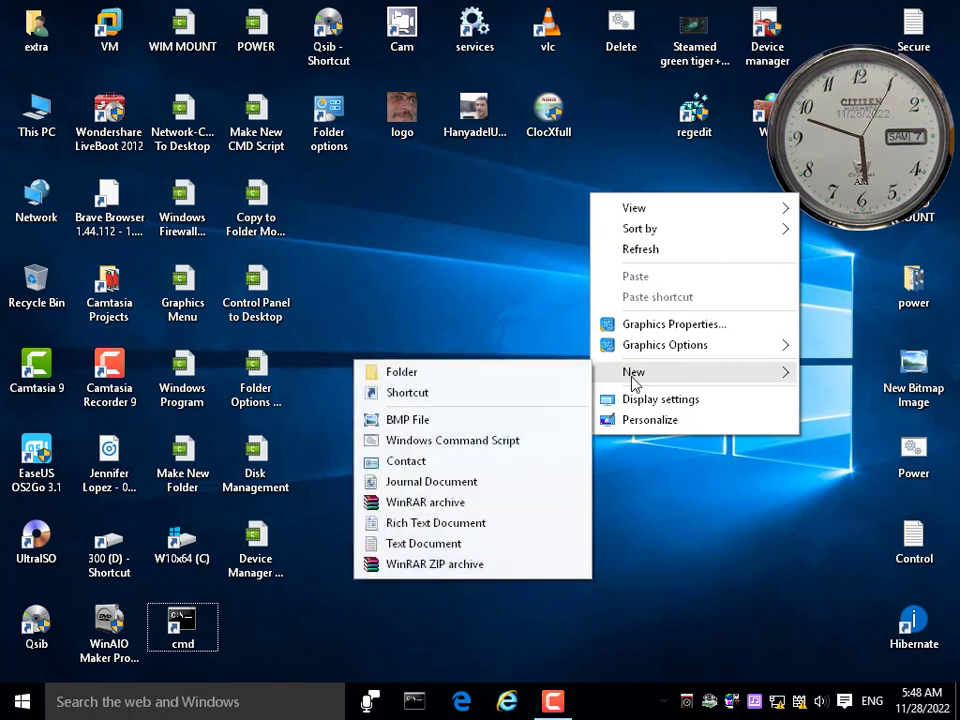
click(519, 402)
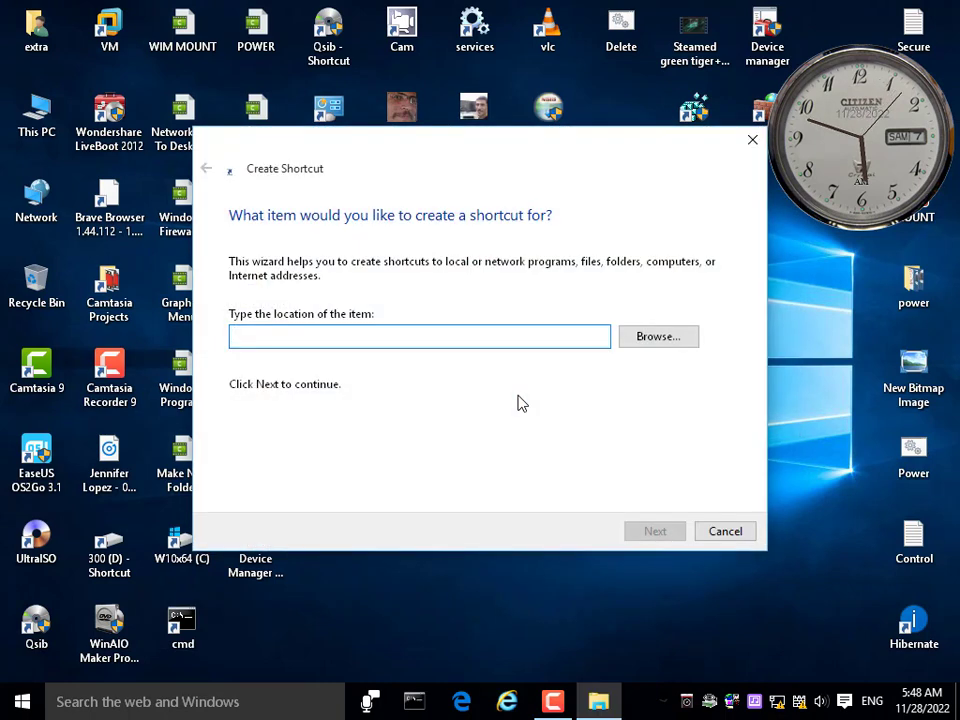
text(msconfi)
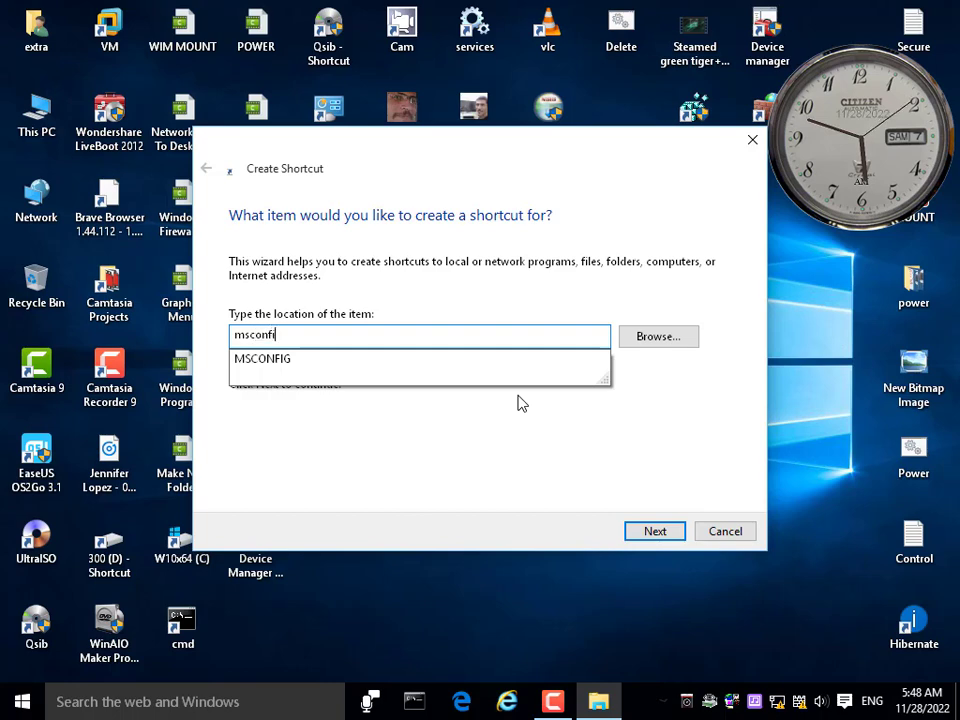
text(g)
key(Return)
key(Return)
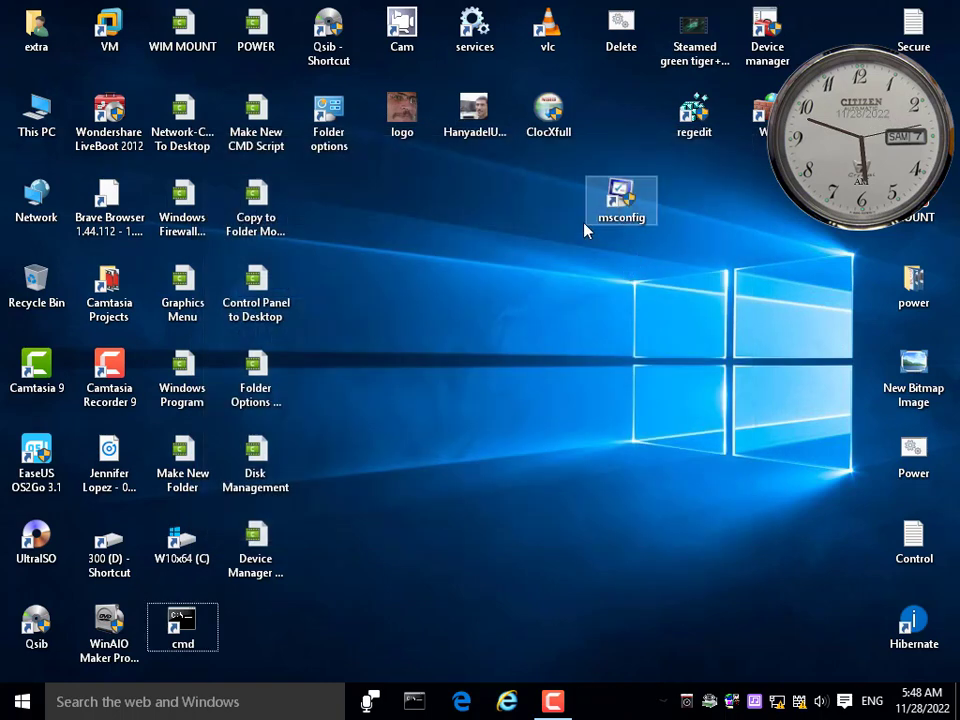
drag(620, 205, 547, 205)
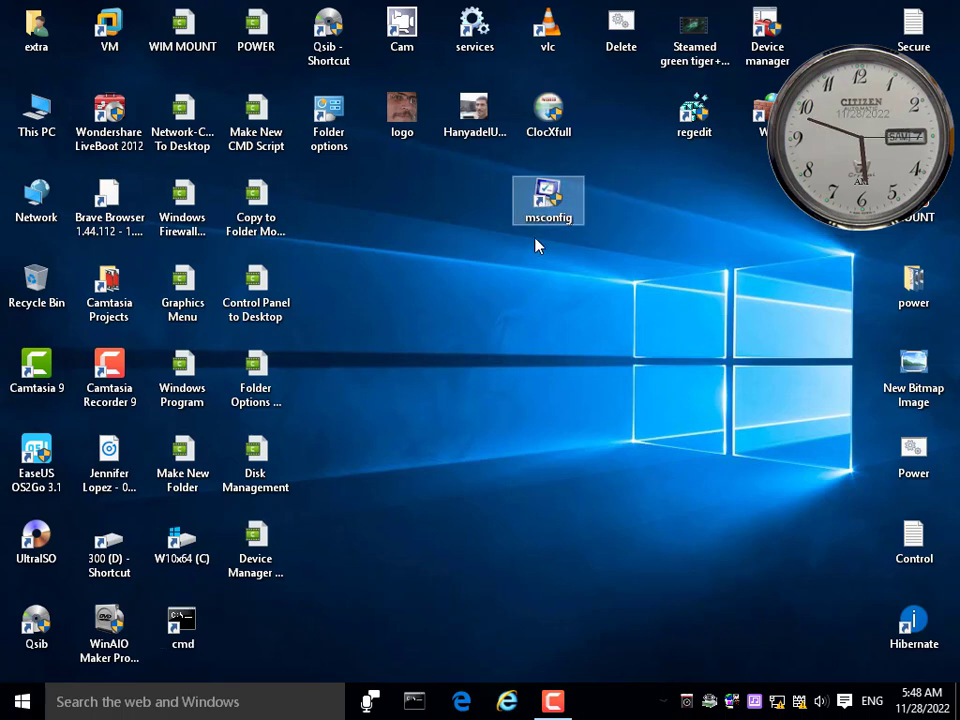
Launch System Configuration from the msconfig shortcut, check the actions for startup entries in Task Manager, and close both windows
double_click(550, 200)
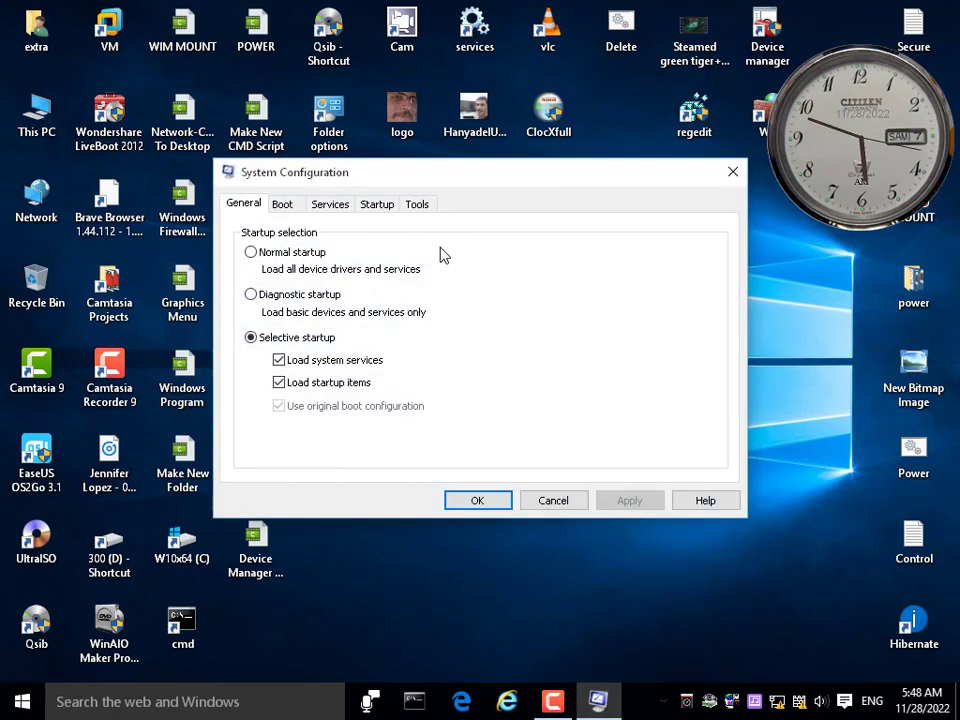
click(390, 206)
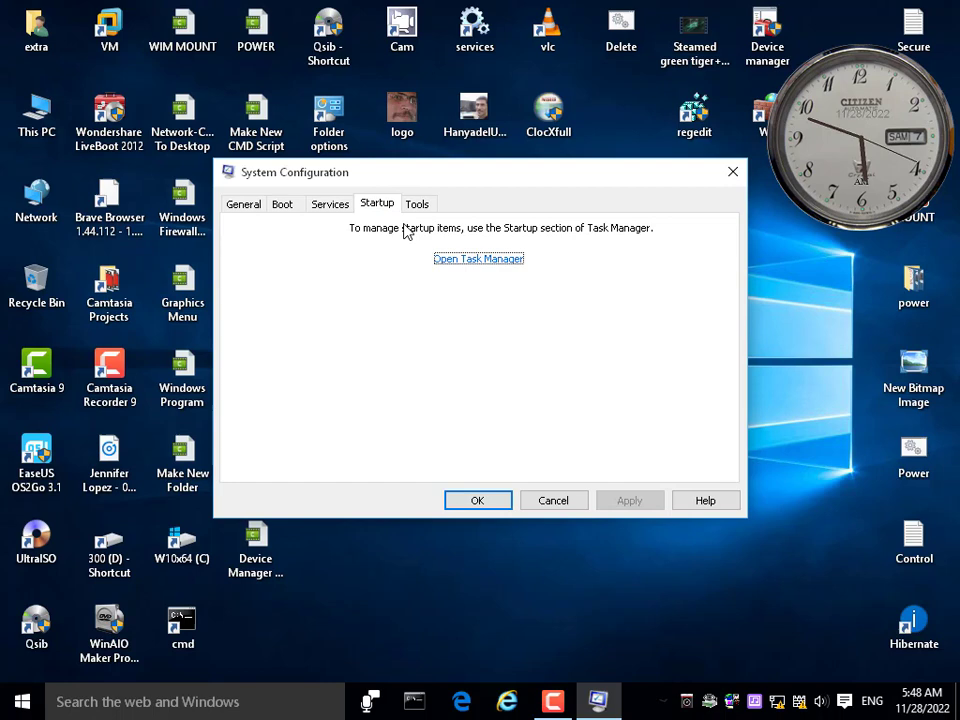
click(458, 262)
right_click(319, 320)
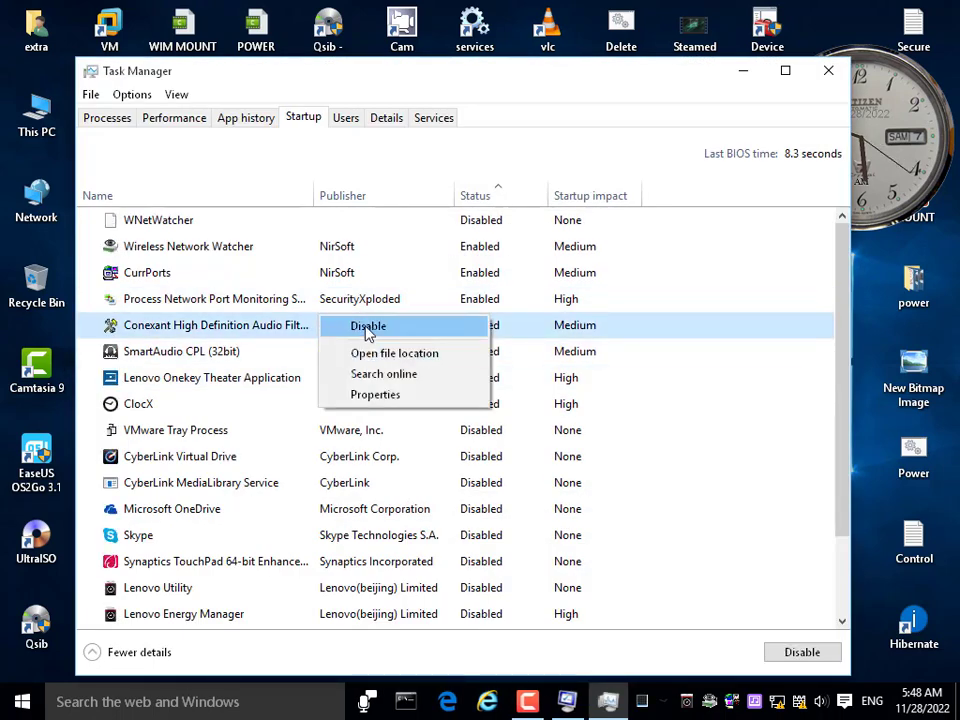
right_click(386, 540)
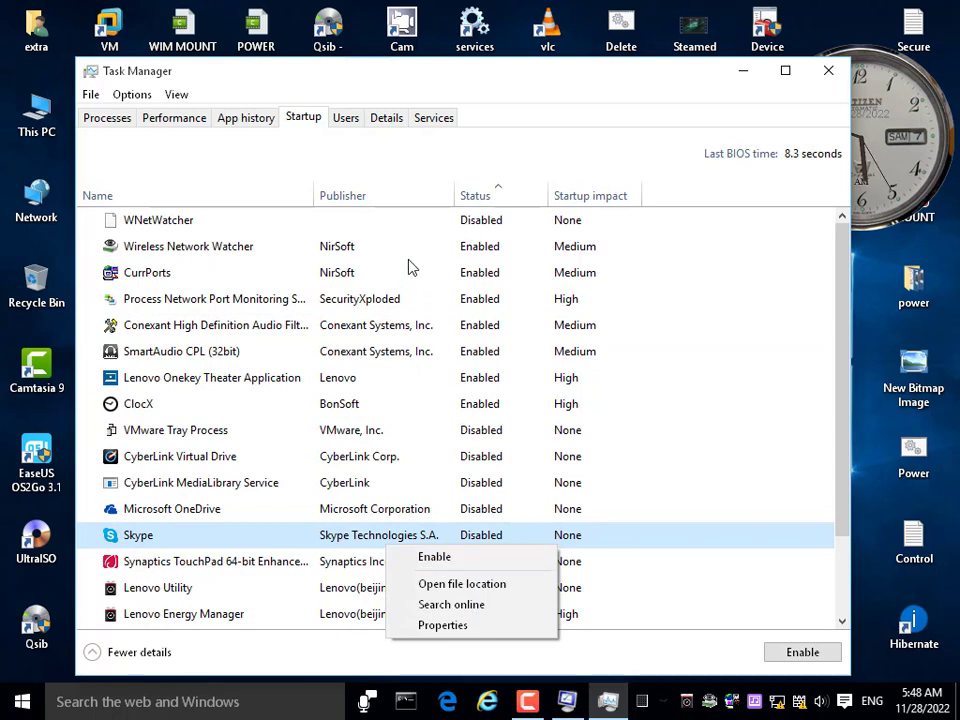
click(829, 71)
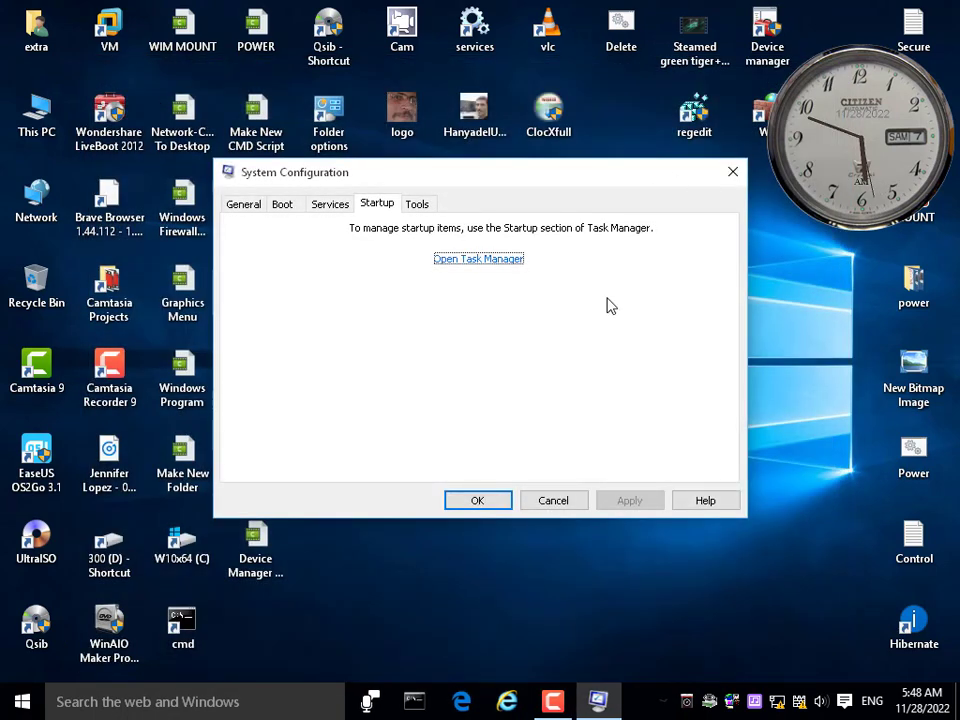
click(562, 503)
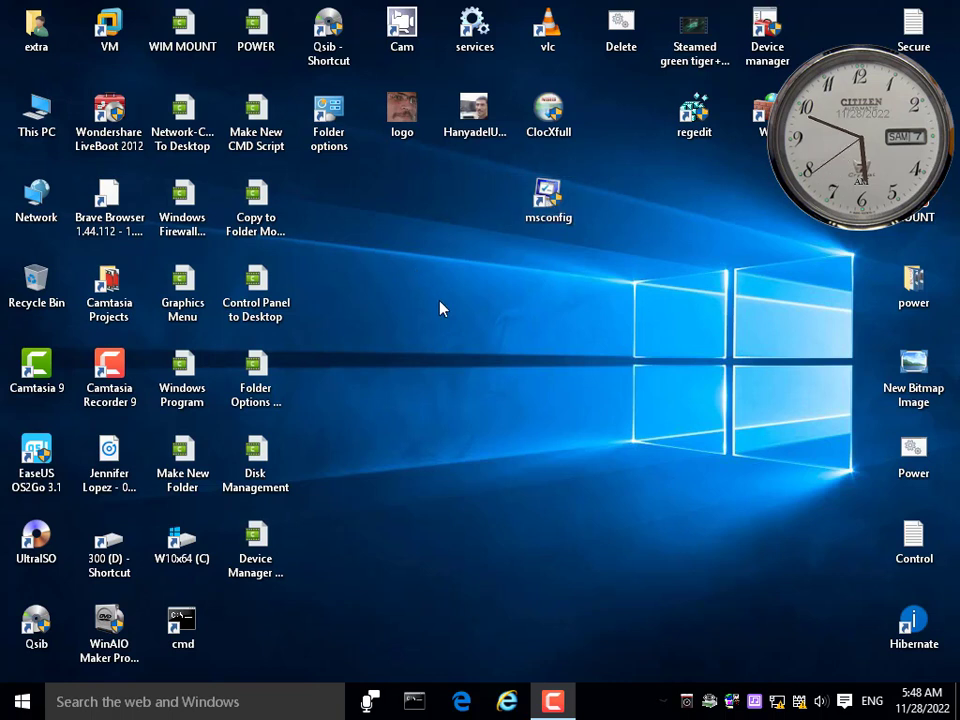
Launch System Configuration from the msconfig shortcut, look through its Services, Boot, General and Tools pages, and close it
double_click(527, 210)
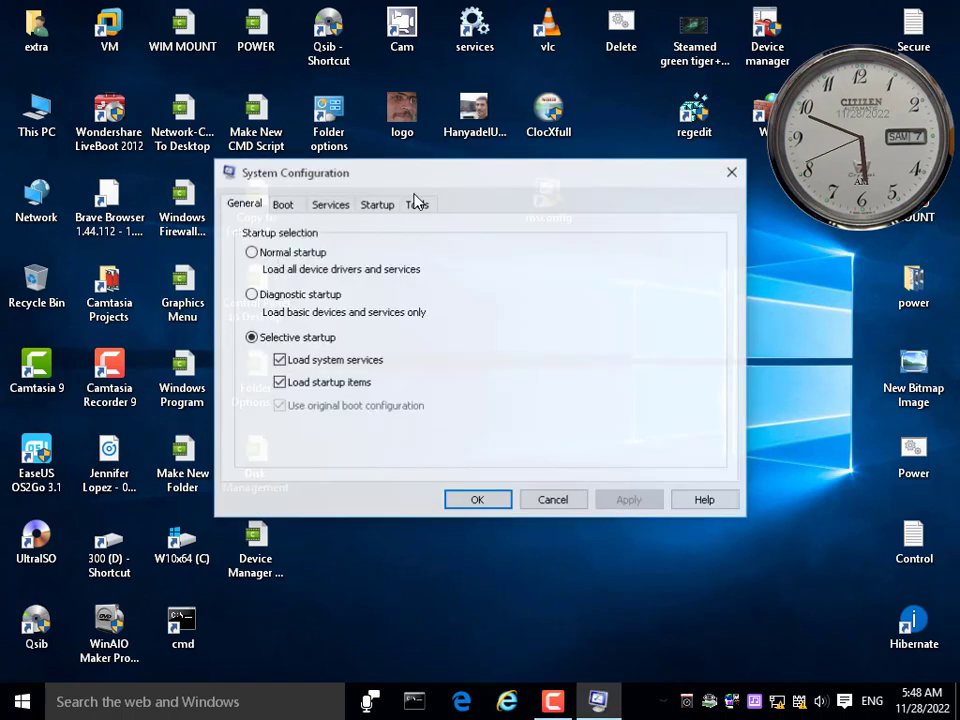
click(334, 208)
click(286, 208)
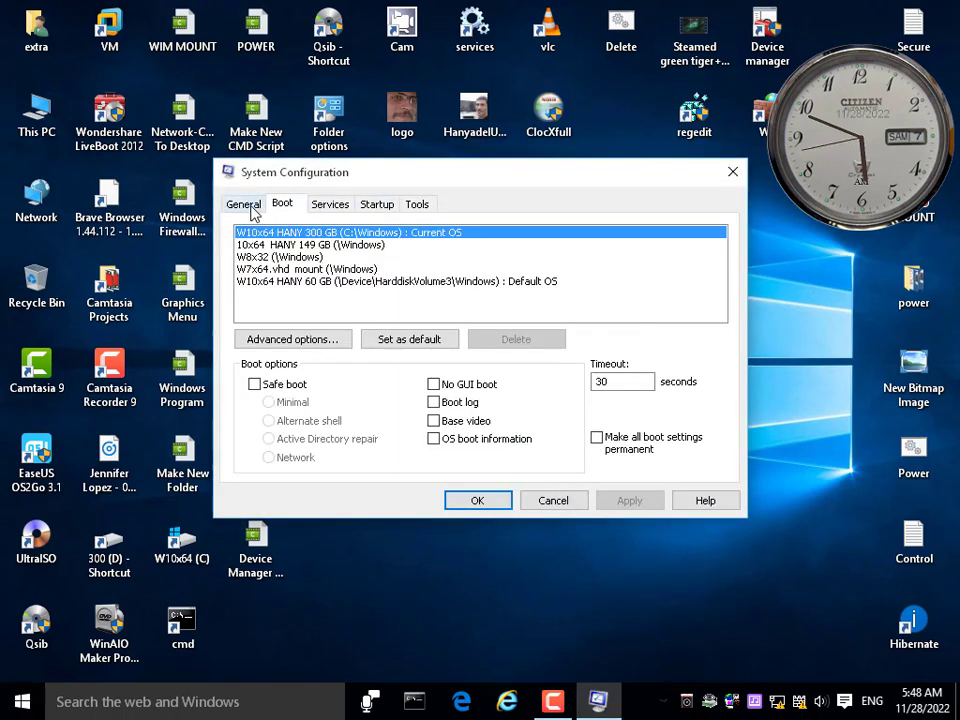
click(250, 207)
click(415, 204)
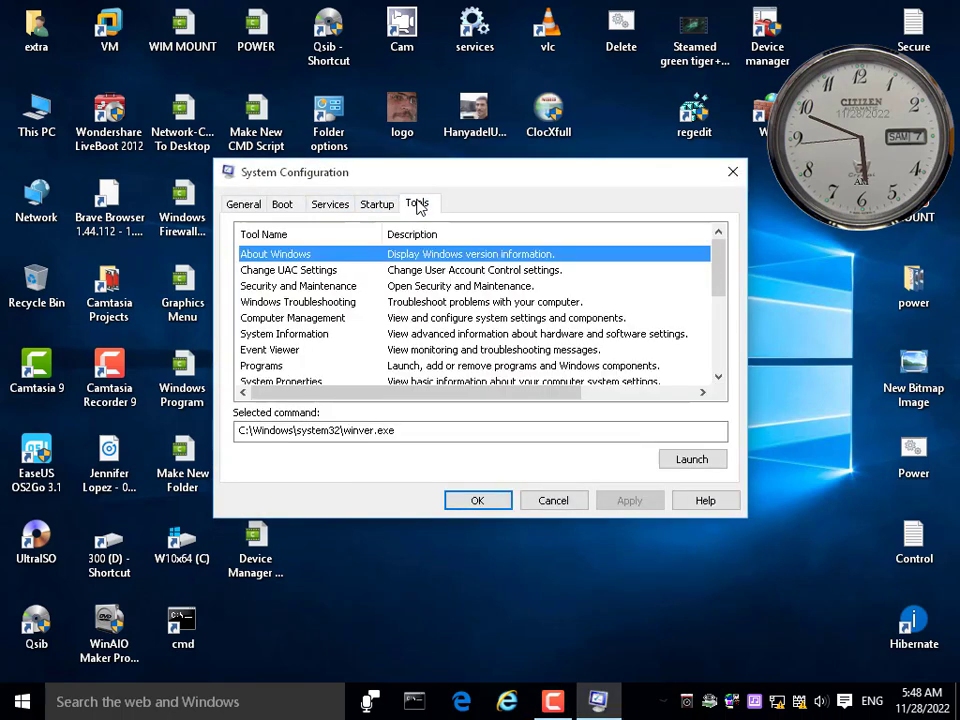
click(731, 175)
Refresh the desktop and examine which commands its background context menu offers
click(547, 198)
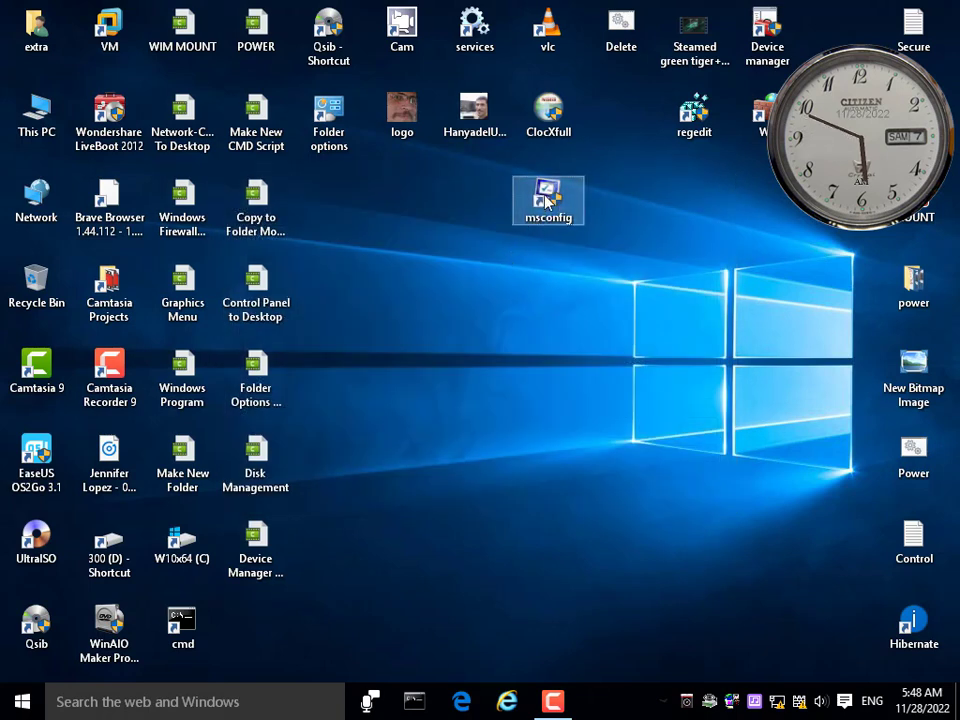
mouse_move(548, 200)
mouse_down()
mouse_move(604, 178)
mouse_move(563, 208)
mouse_up()
right_click(431, 326)
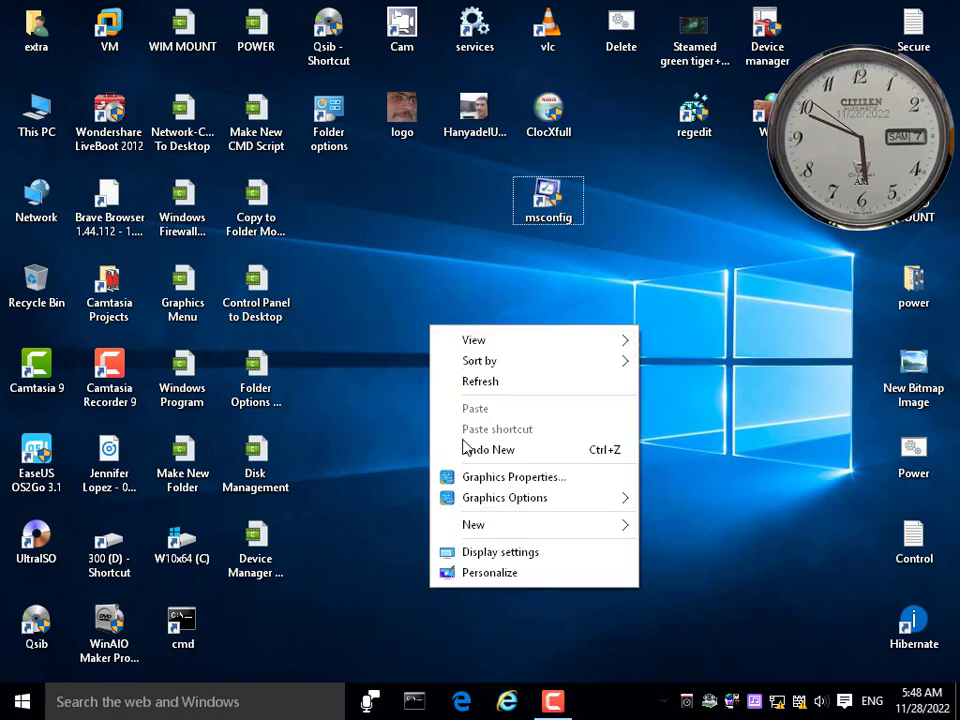
click(478, 381)
click(548, 195)
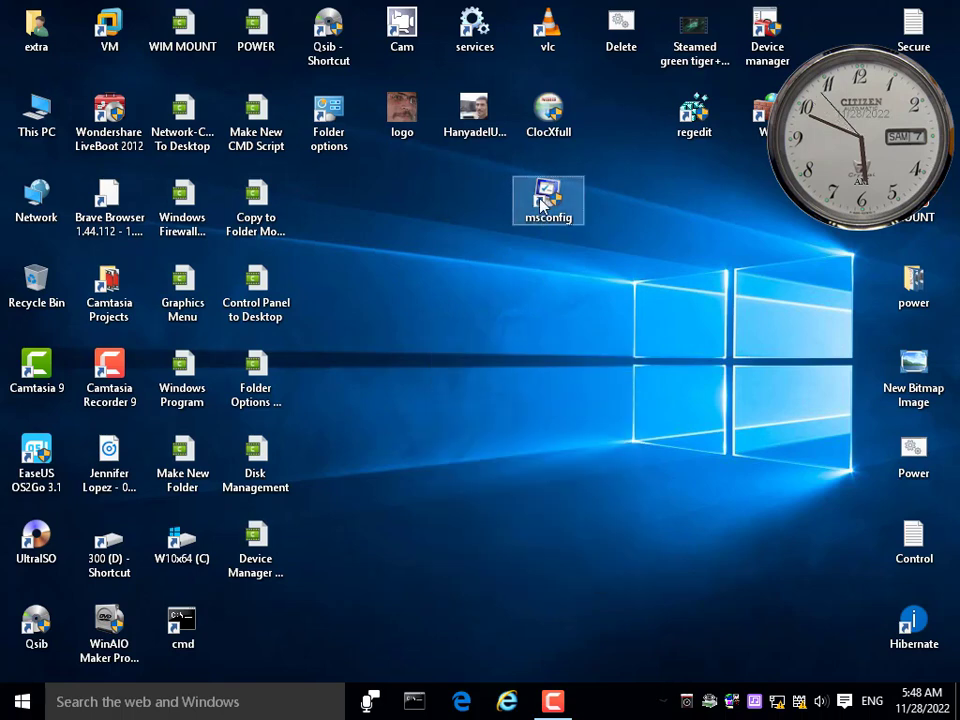
right_click(456, 278)
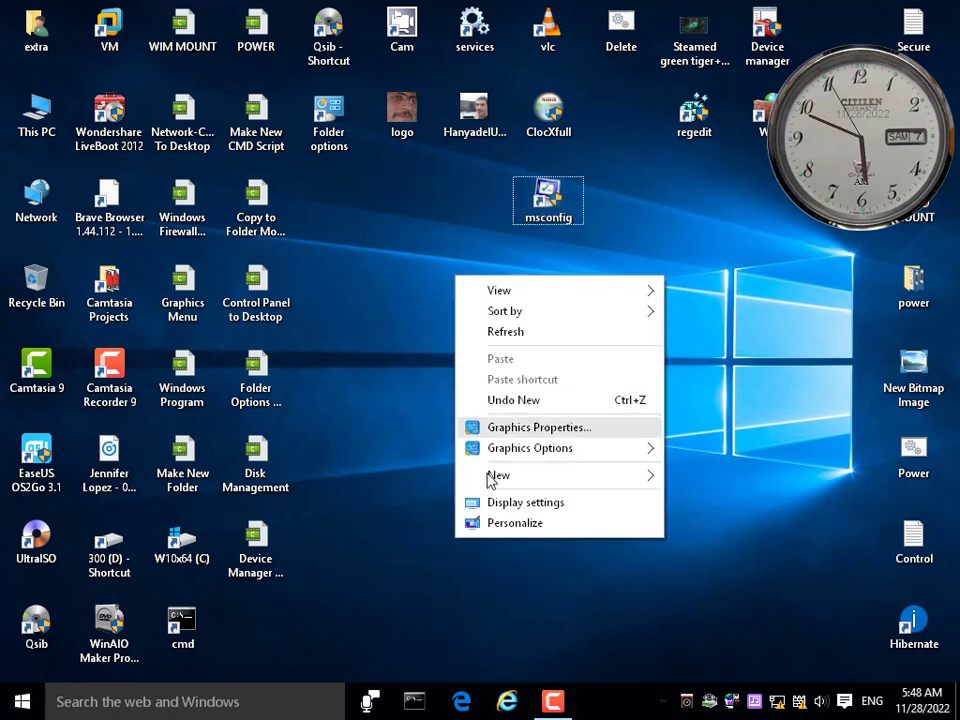
click(410, 328)
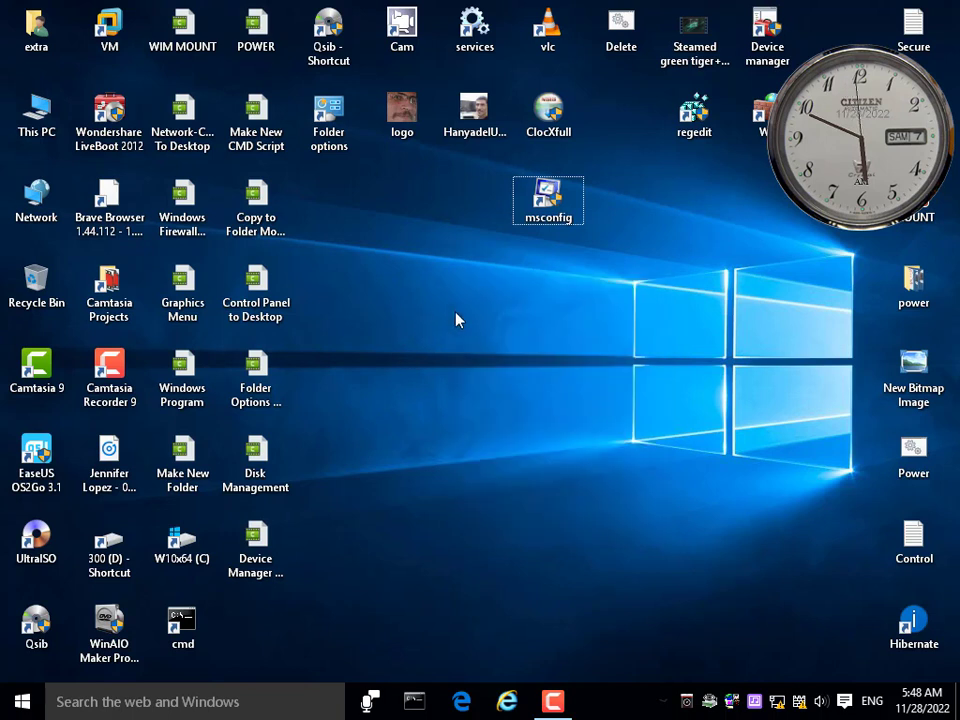
right_click(424, 367)
click(467, 422)
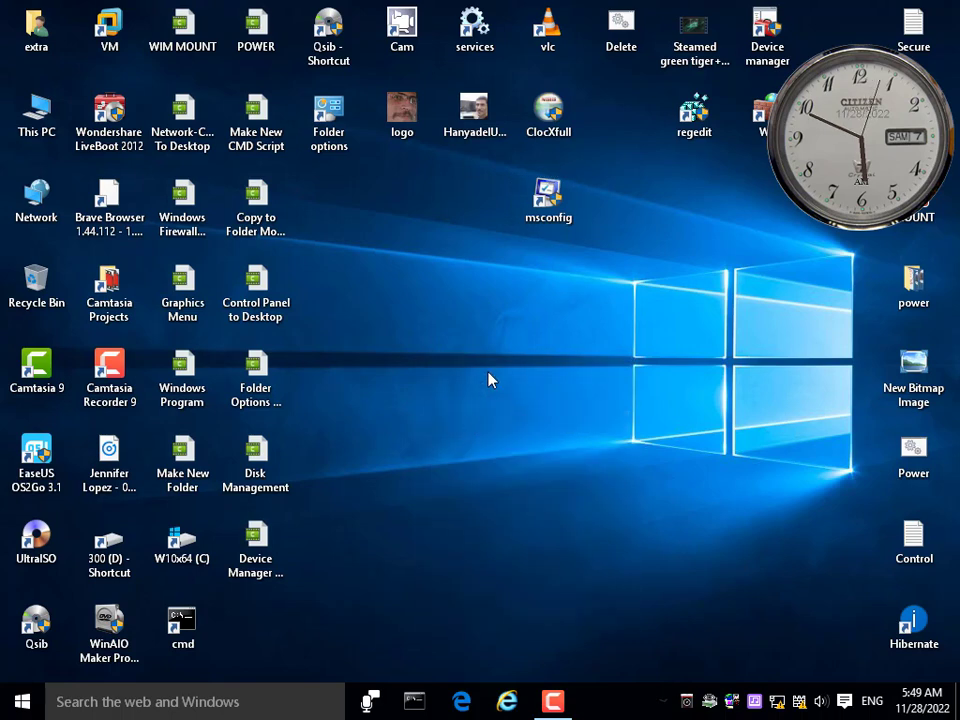
click(536, 206)
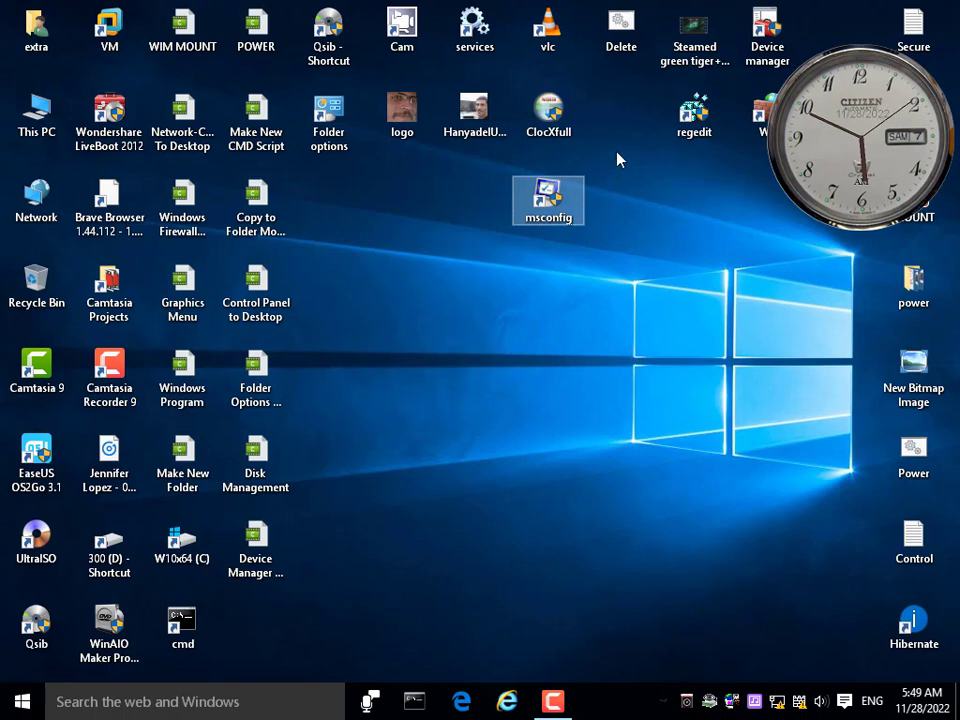
Open Registry Editor from the regedit shortcut and move its window so the key tree is in view
click(698, 118)
double_click(705, 125)
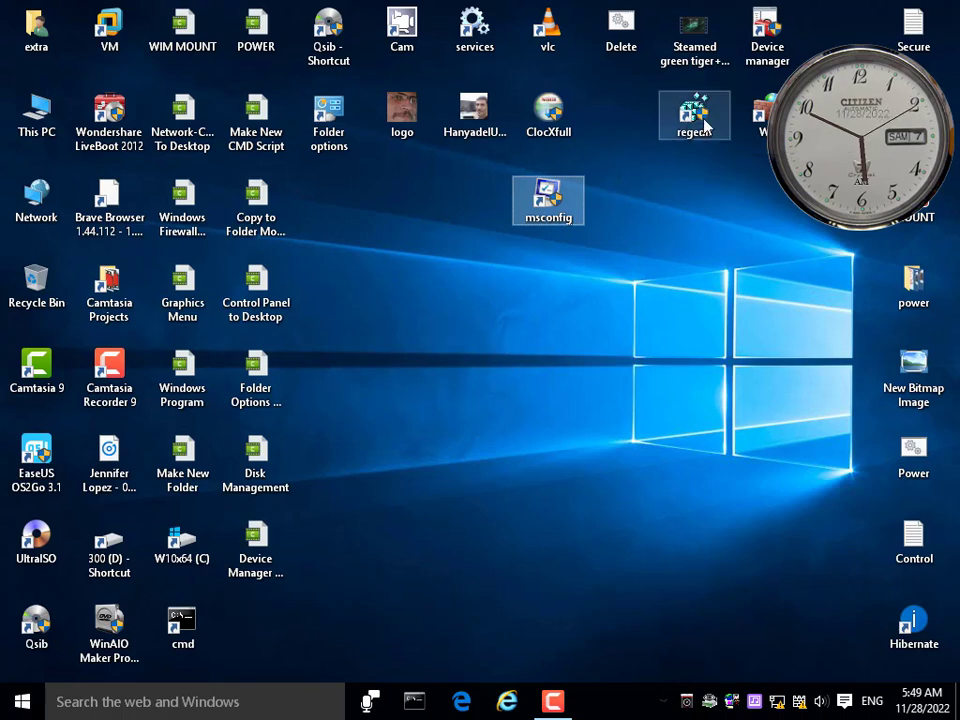
drag(790, 155, 529, 155)
drag(578, 598, 536, 598)
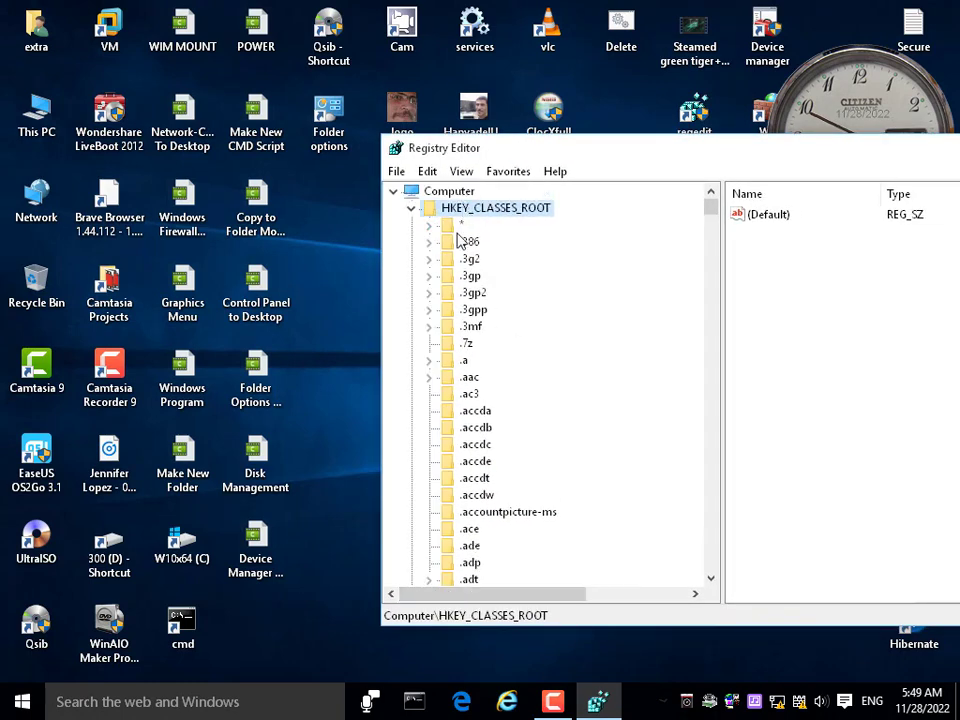
Go to the shell key under HKEY_CLASSES_ROOT\Directory\Background in the registry
click(450, 362)
text(dir)
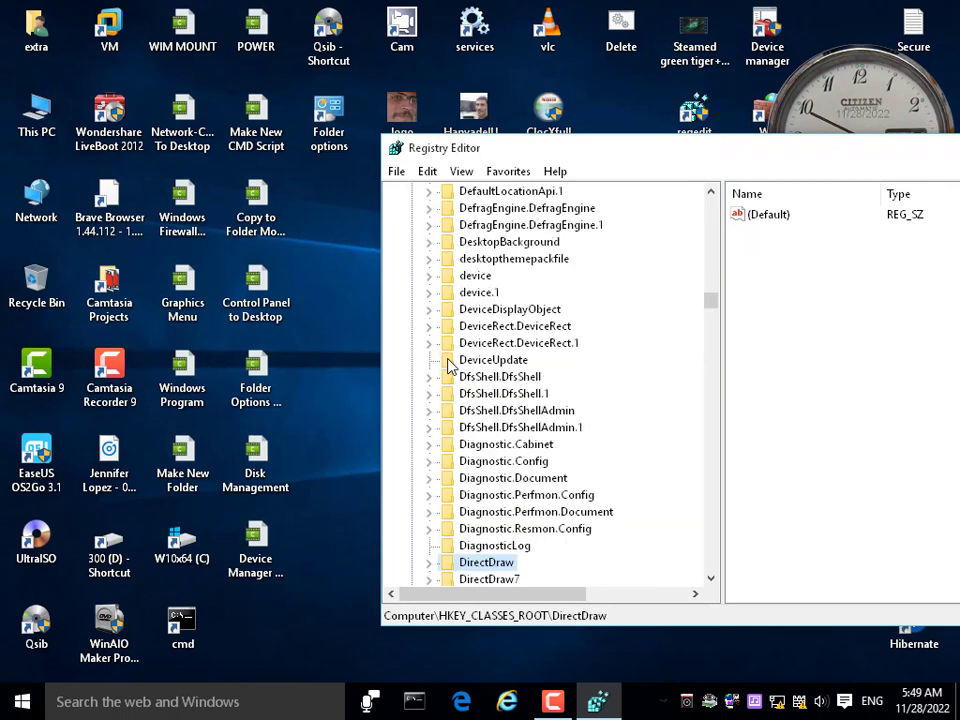
scroll(621, 435, down, 5)
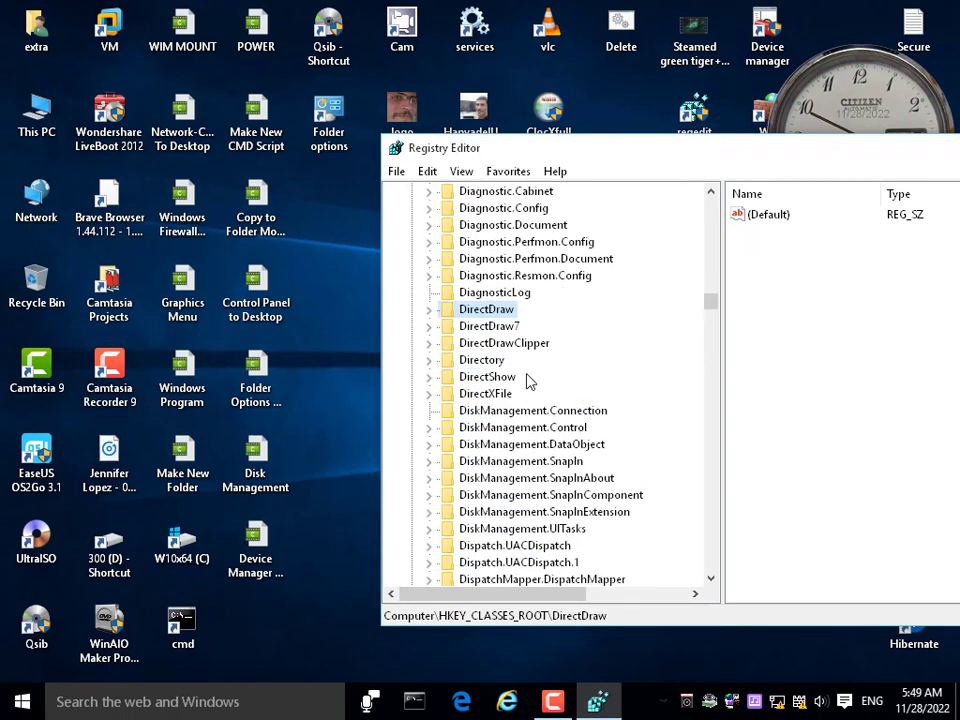
double_click(482, 364)
double_click(508, 378)
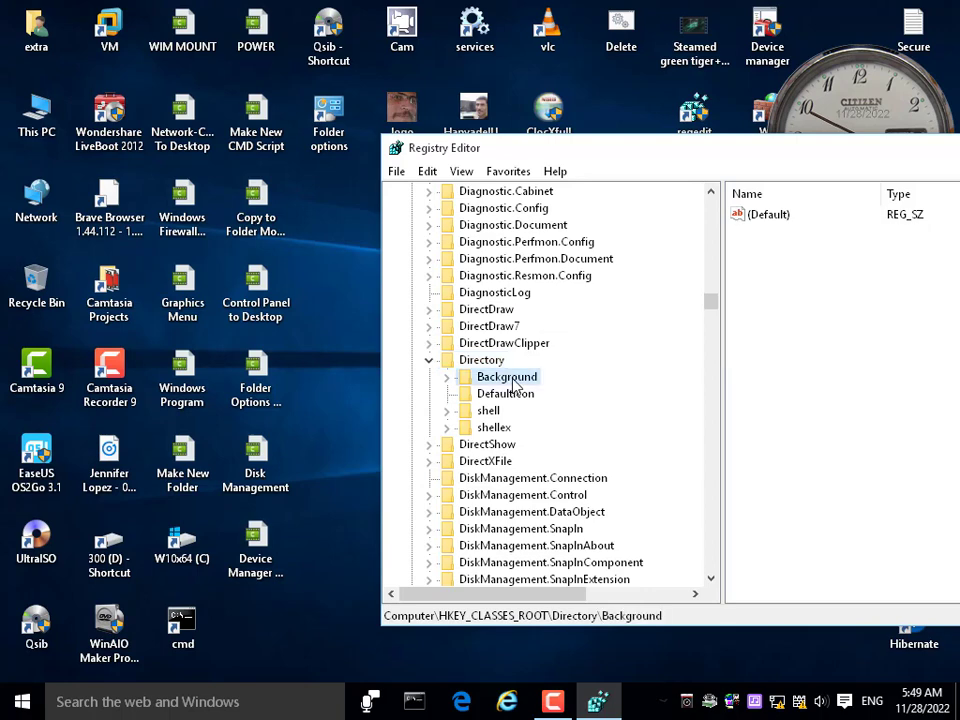
click(507, 394)
Place the msconfig desktop icon between ClocXfull and regedit, shifting the Registry Editor window out of the way and back up
drag(568, 150, 382, 240)
click(548, 193)
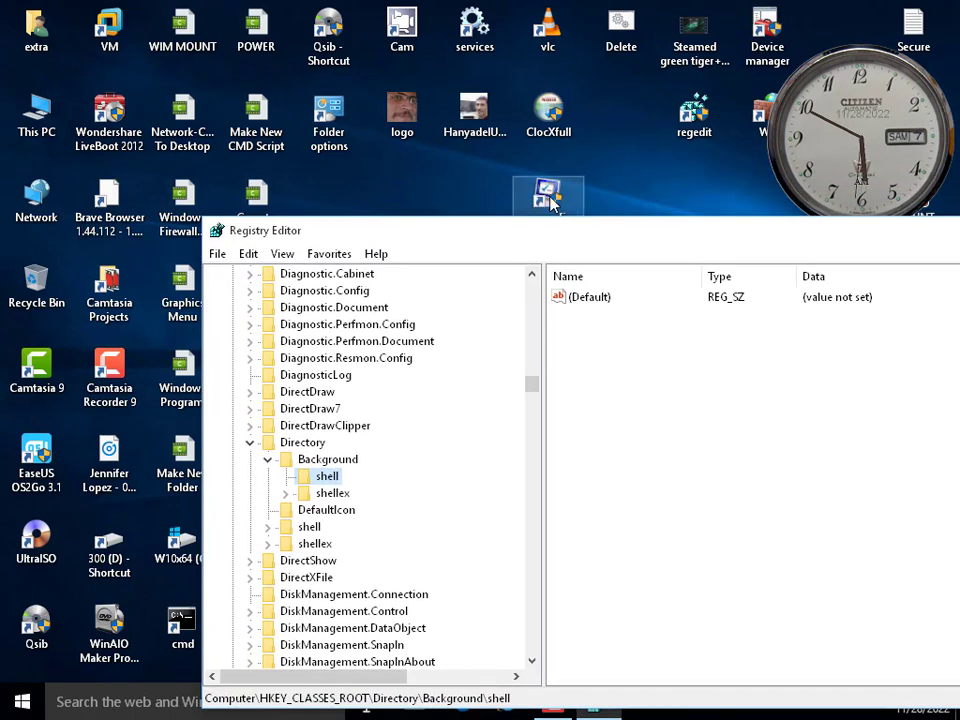
drag(548, 193, 640, 115)
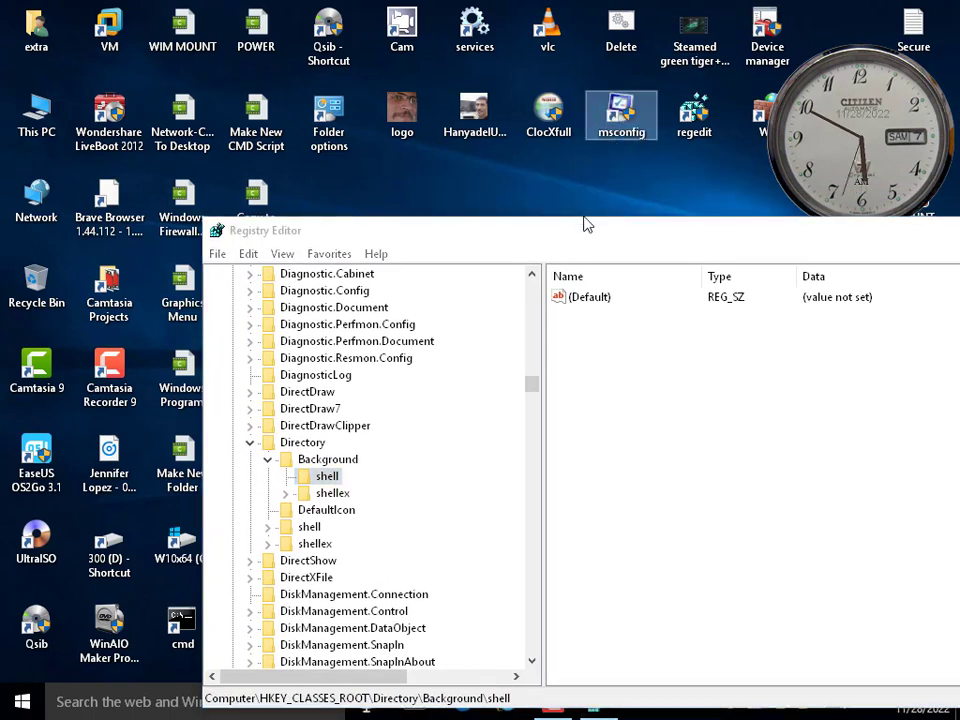
drag(583, 221, 558, 172)
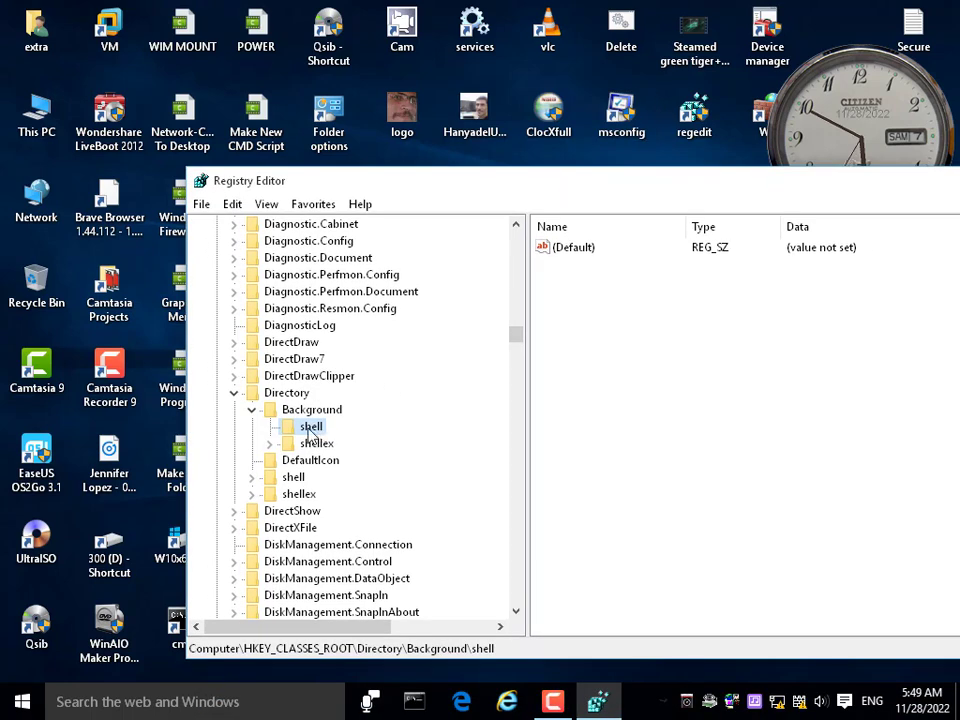
Create a key named MS under Directory\Background\shell and look for its entry in the desktop context menu
right_click(312, 430)
mouse_move(360, 463)
click(521, 462)
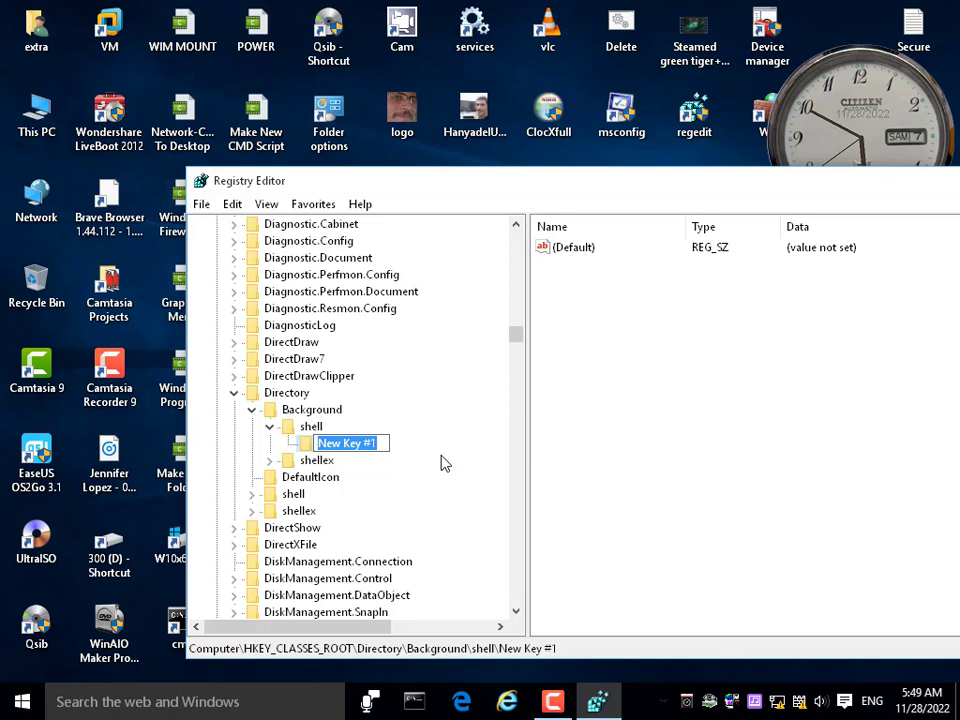
text(Ms)
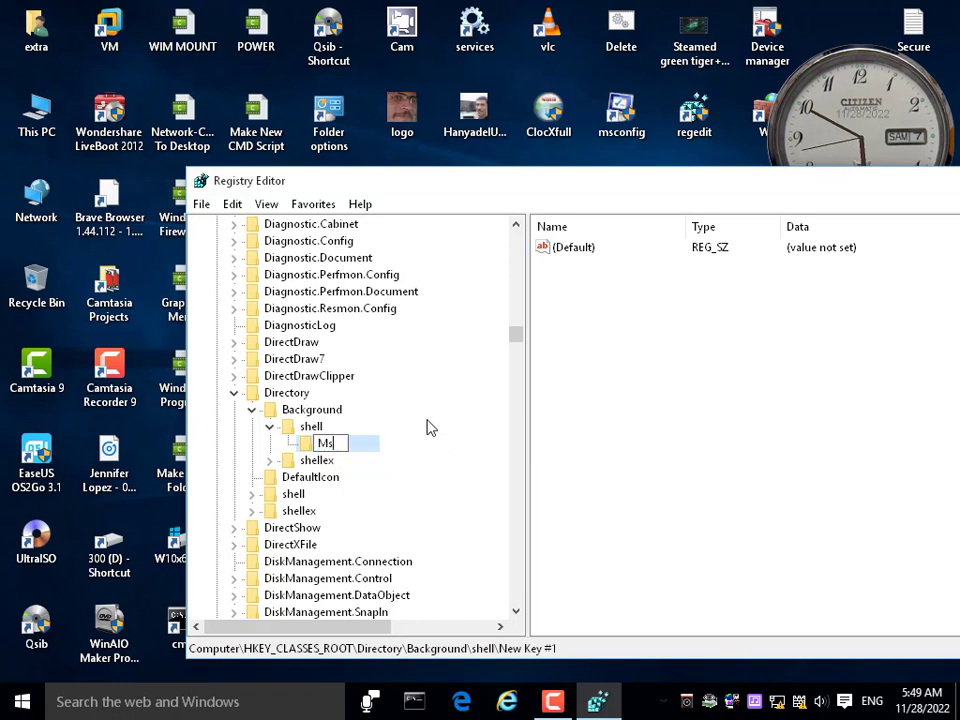
key(BackSpace)
key(Return)
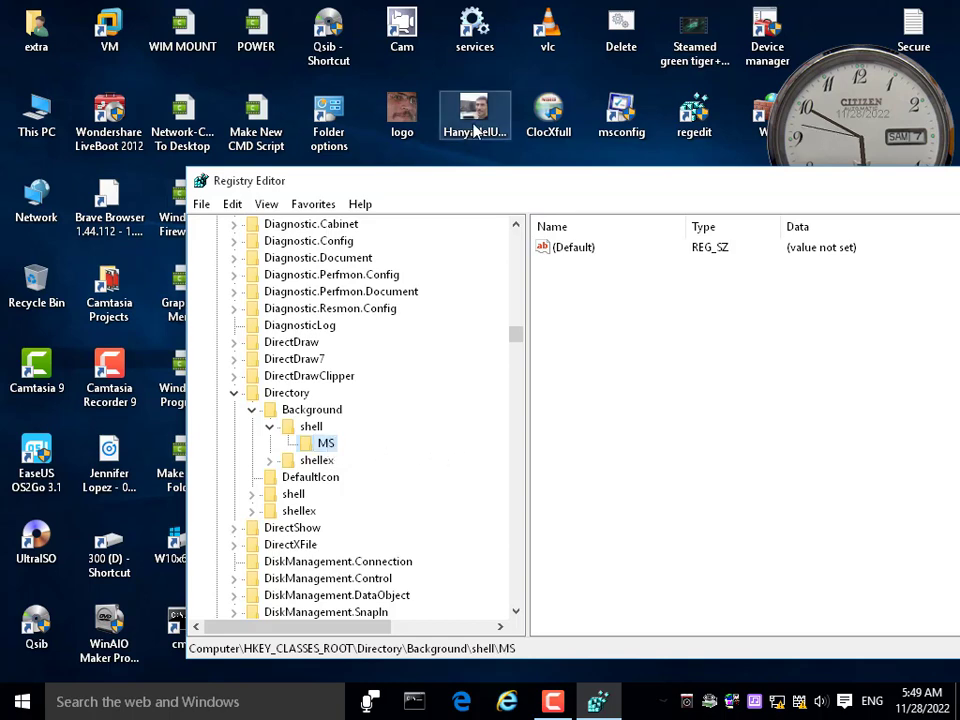
right_click(507, 148)
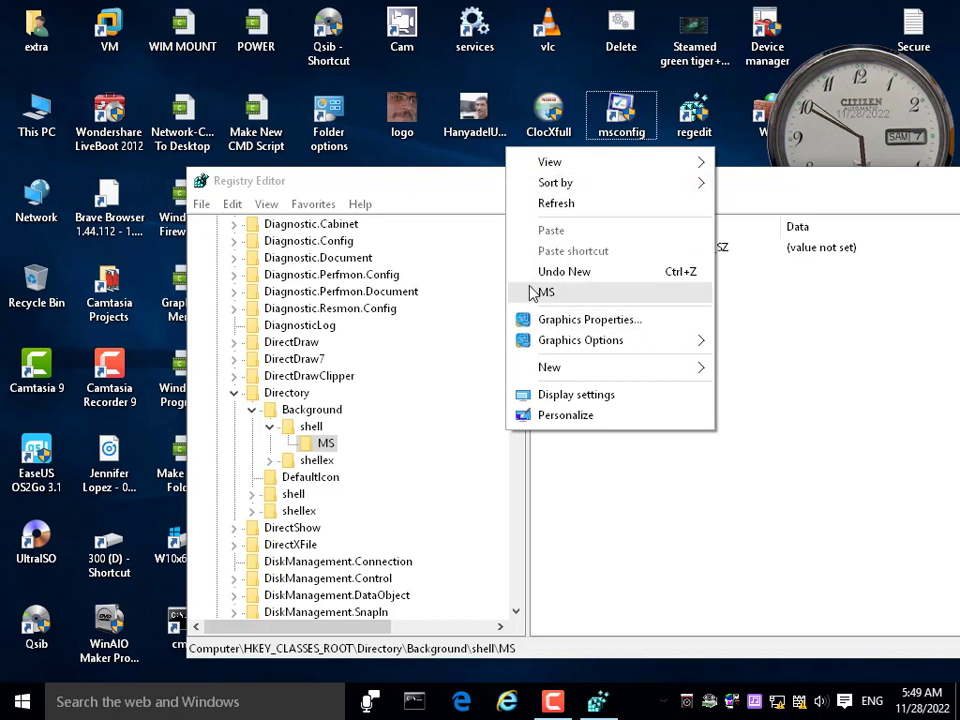
Set the MS key's default string value to System Configuration
click(322, 443)
click(570, 255)
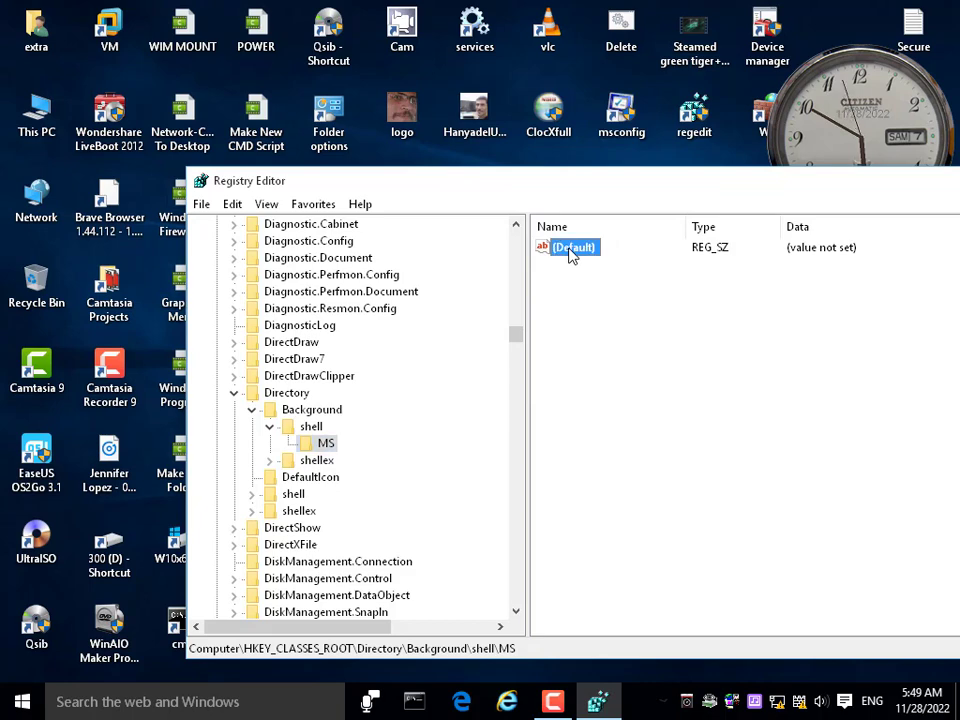
double_click(572, 250)
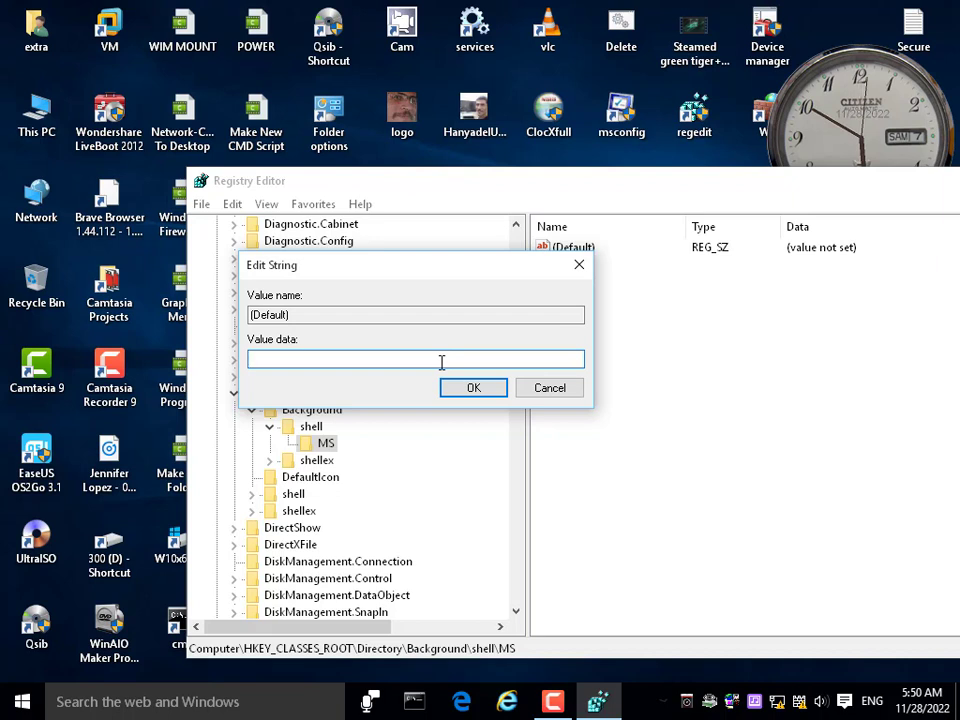
text(System Confi)
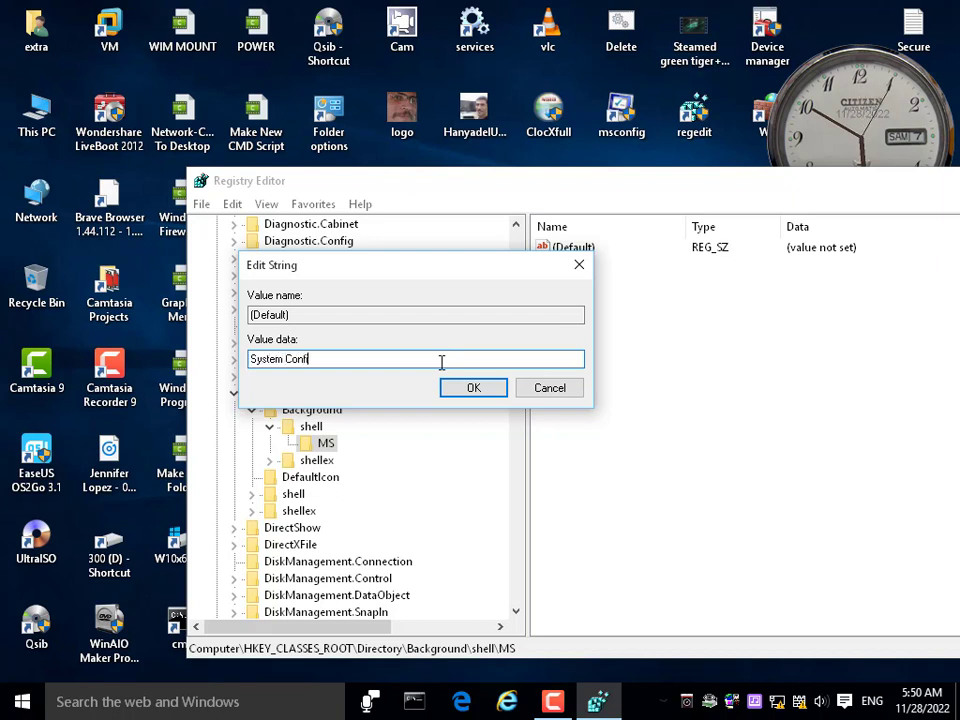
text(guratio)
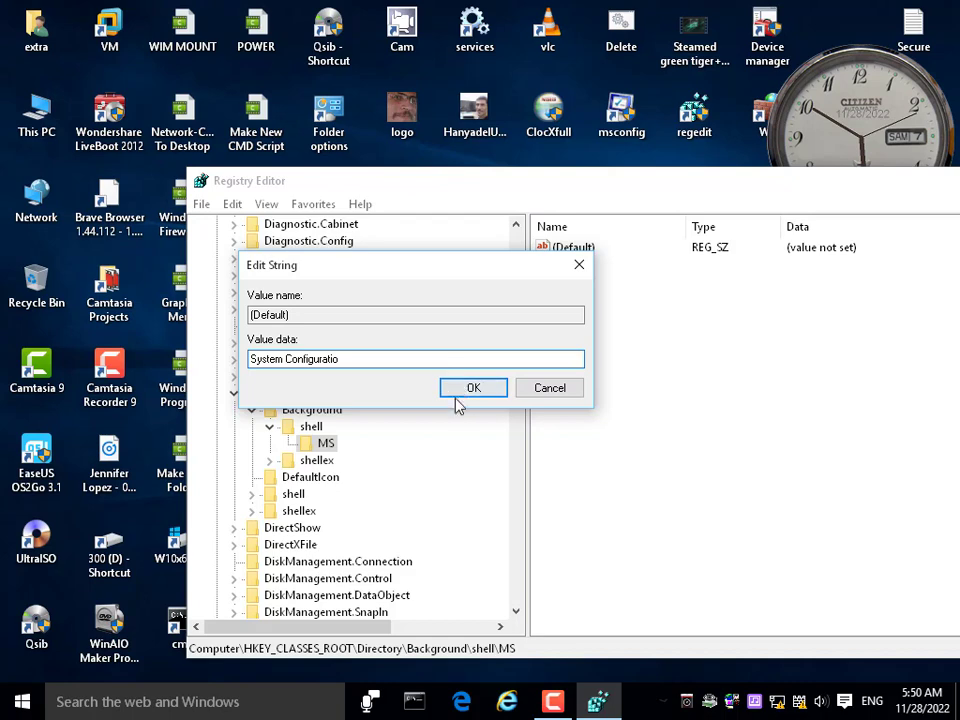
click(469, 391)
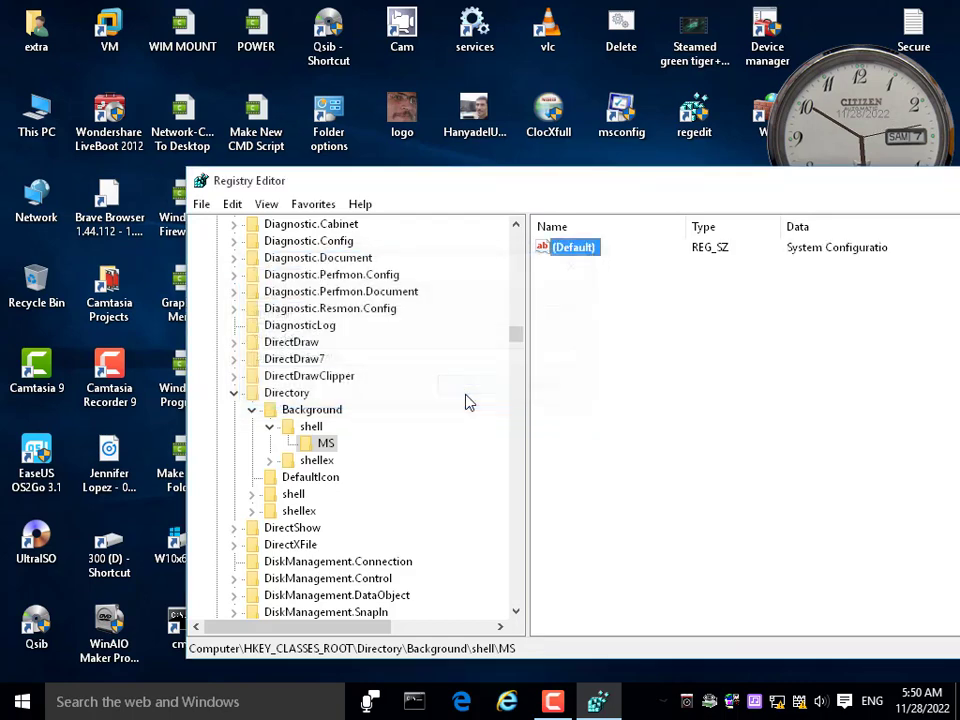
double_click(565, 247)
click(378, 358)
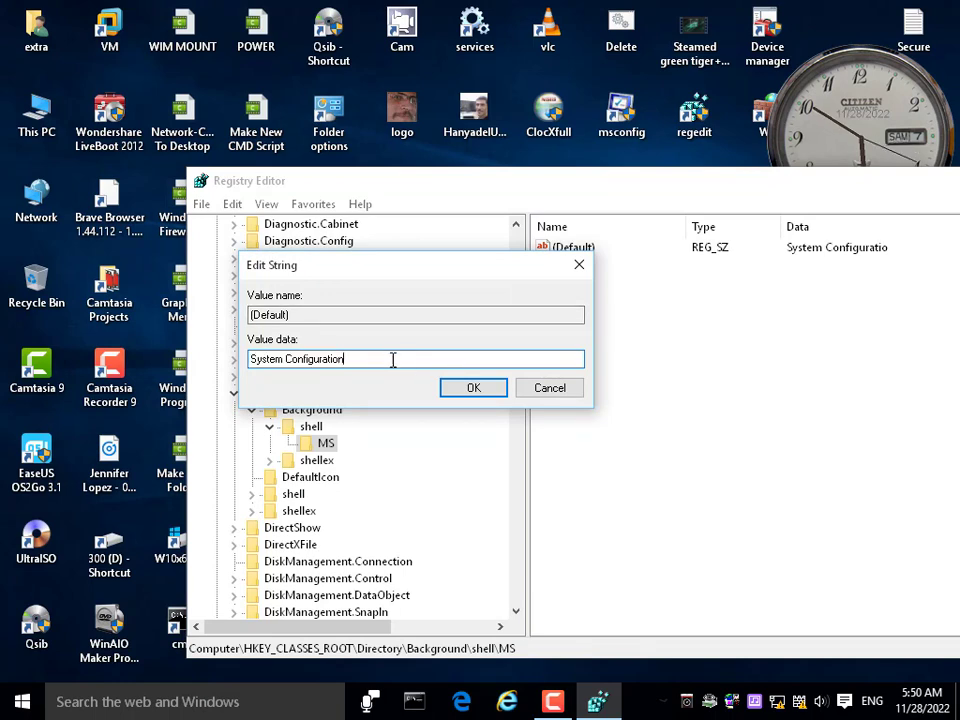
text(n)
click(445, 388)
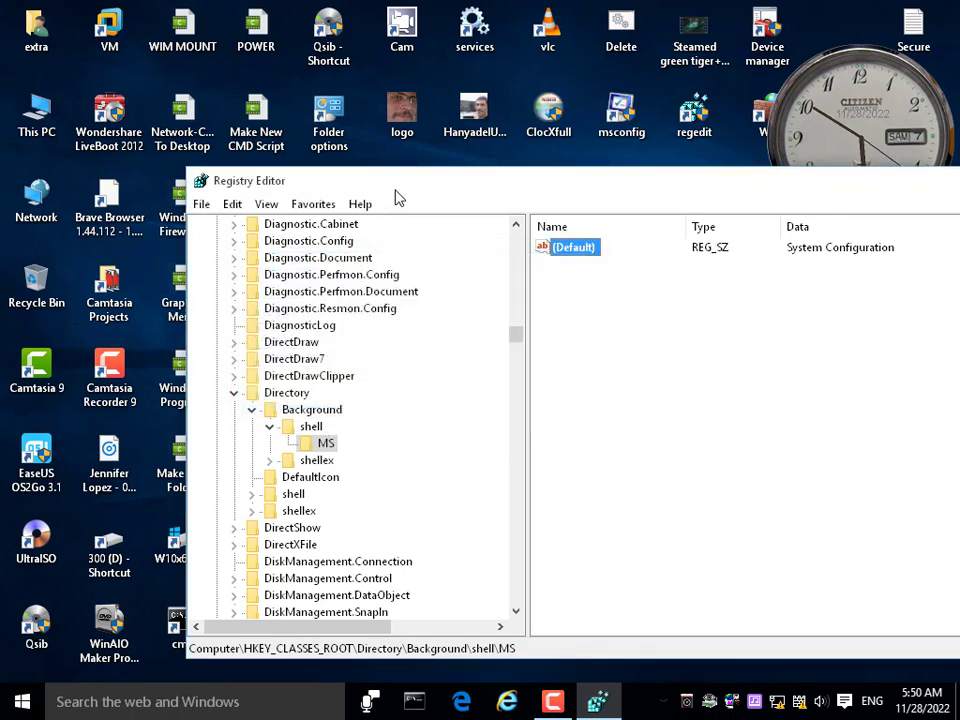
Lower the Registry Editor window and check the desktop context menu for the System Configuration entry
drag(398, 192, 393, 228)
right_click(429, 170)
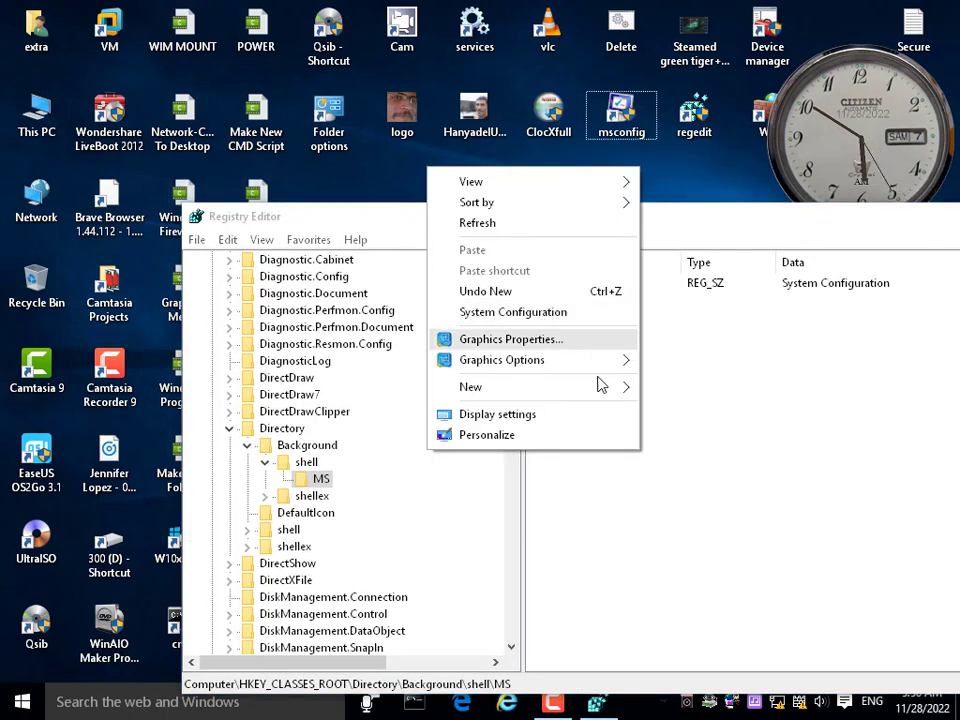
click(589, 521)
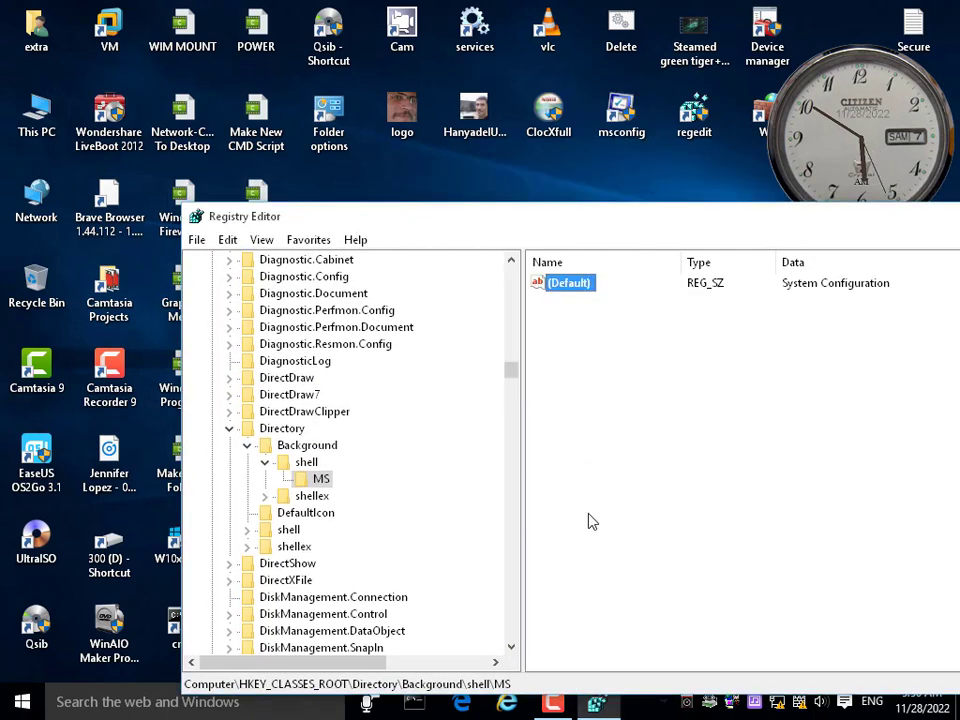
right_click(514, 186)
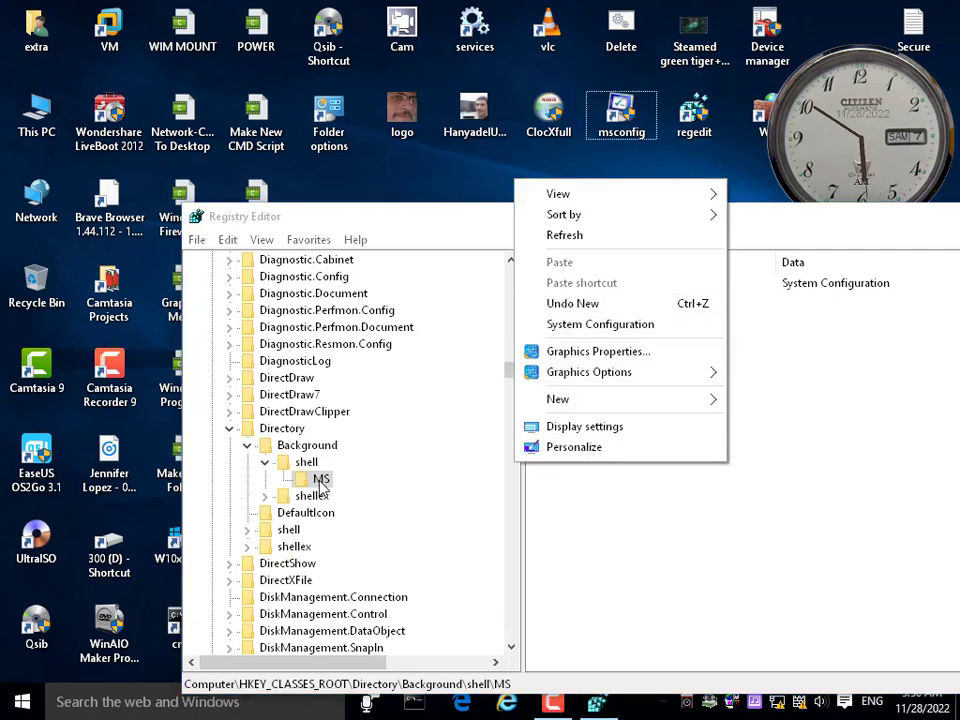
click(612, 519)
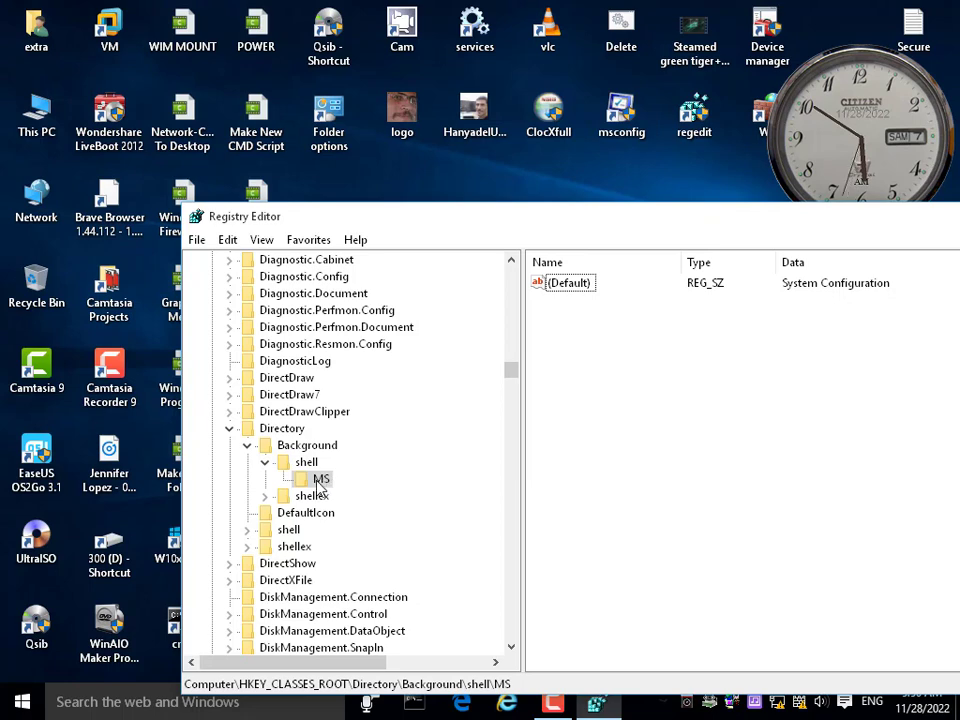
right_click(475, 186)
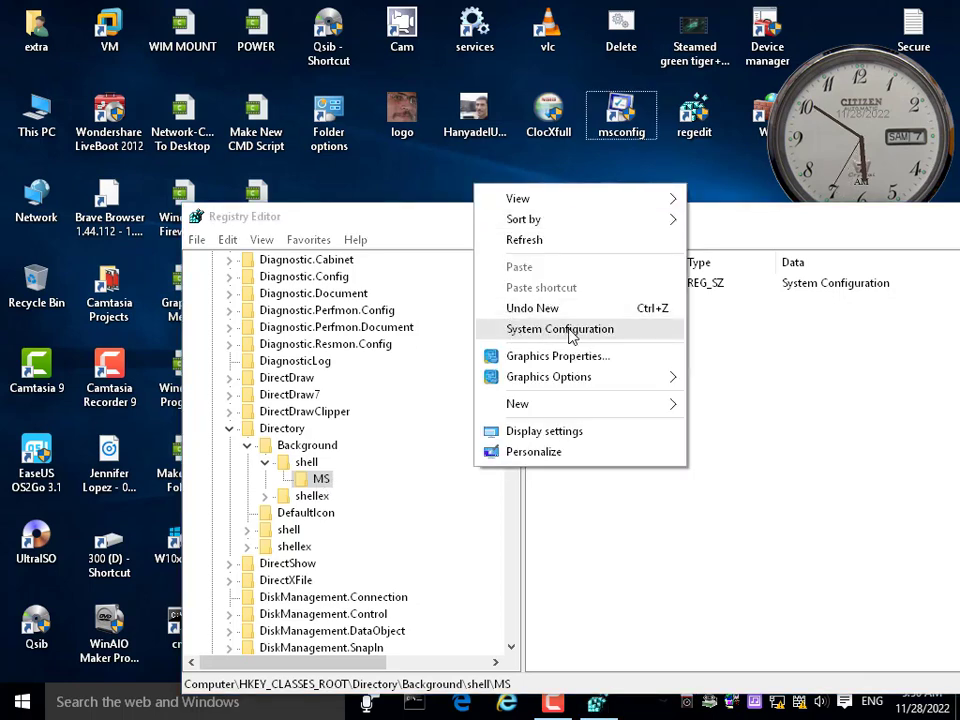
Create a subkey named Command under the MS key in Directory\Background\shell
click(322, 483)
right_click(321, 481)
mouse_move(384, 514)
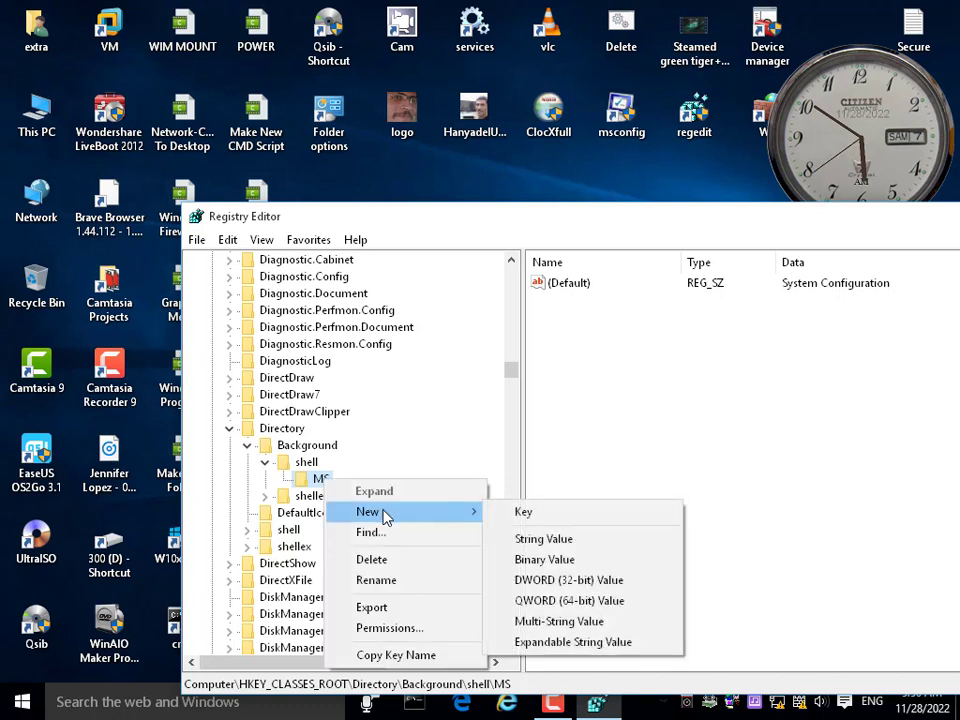
click(540, 513)
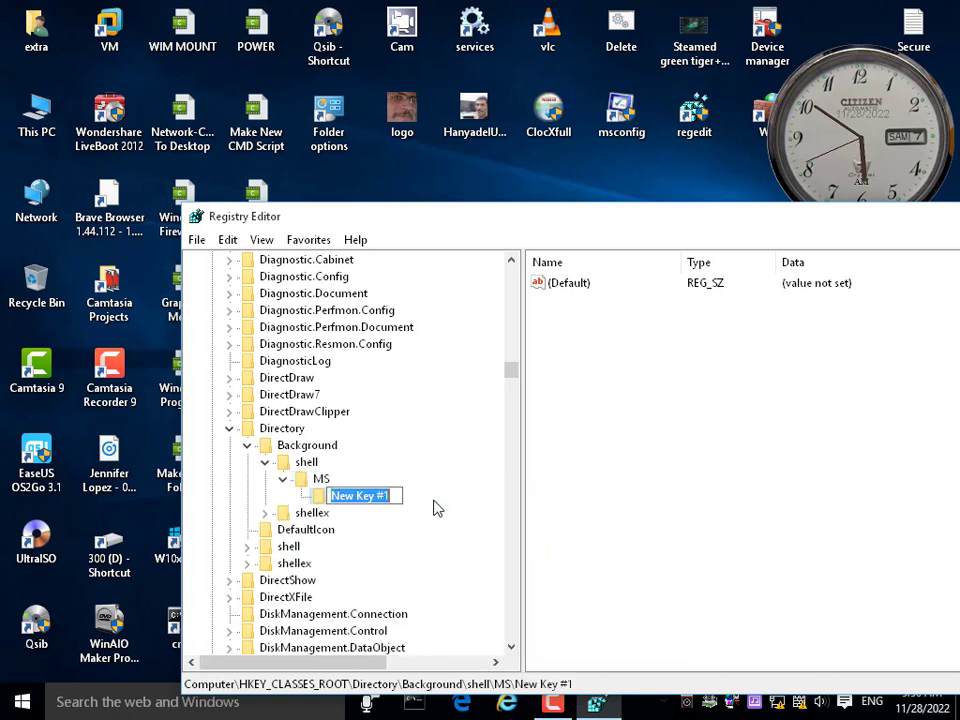
text(Command)
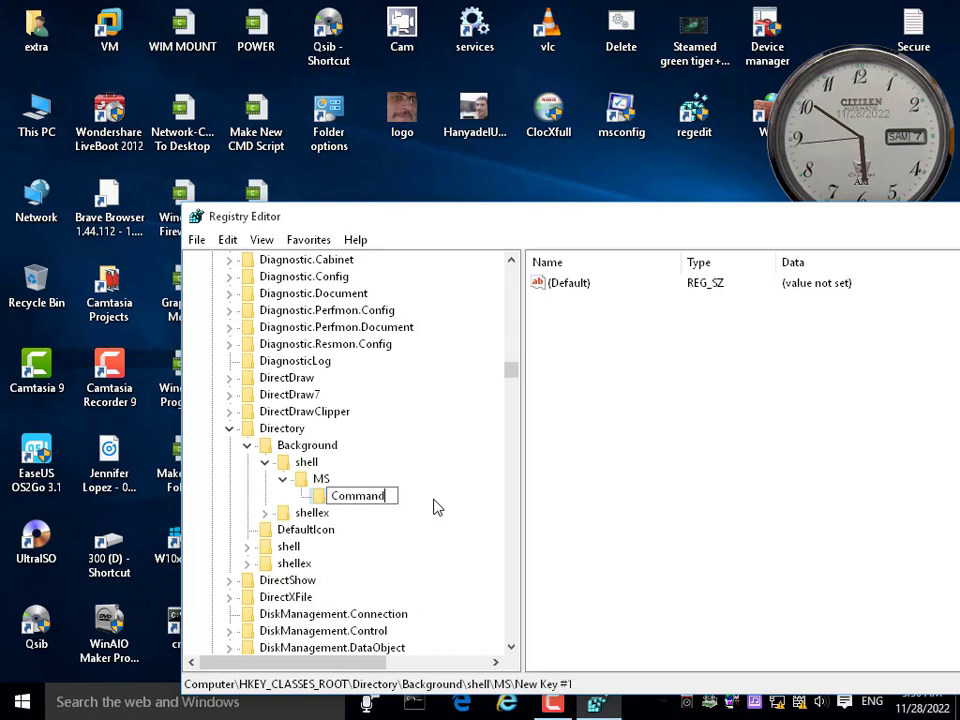
key(Return)
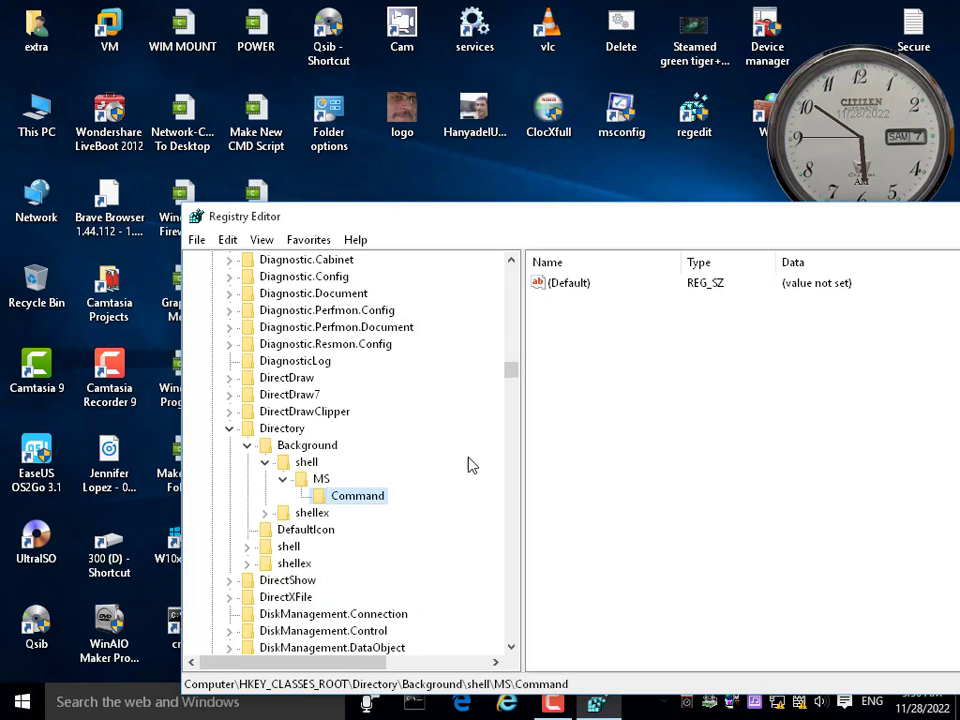
Set the Command key's default string value to msconfig.exe
double_click(578, 285)
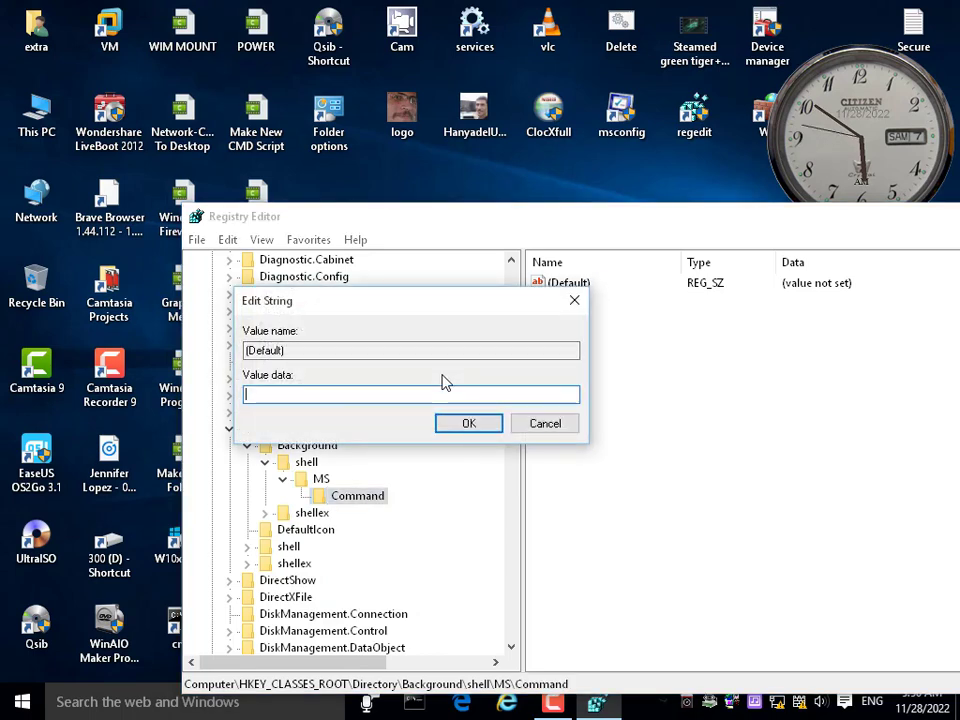
text(msconf)
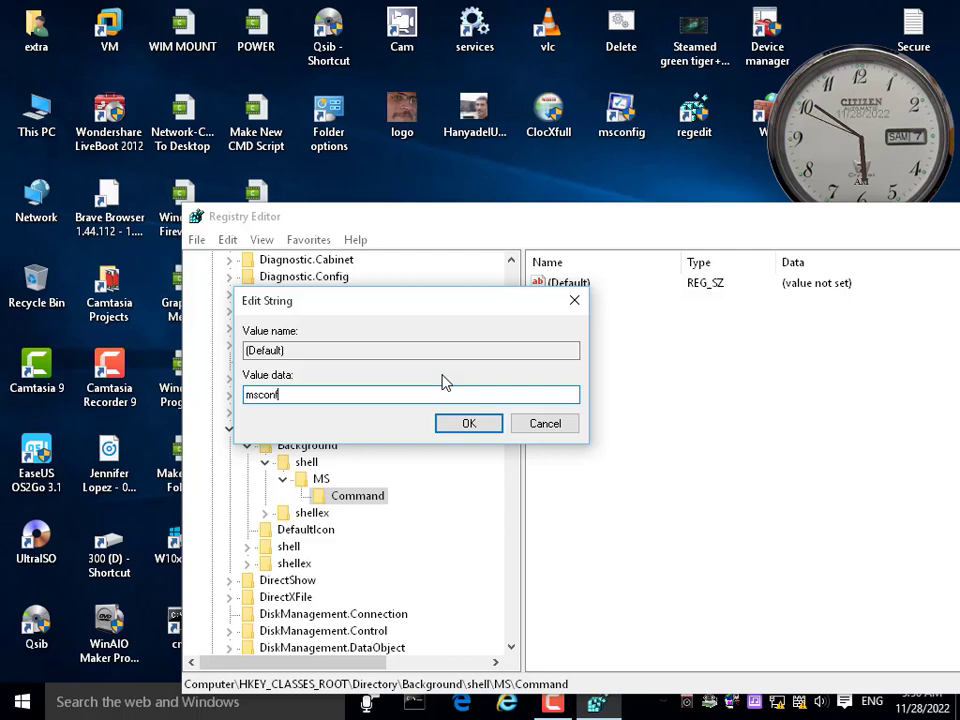
text(ig.exe)
click(475, 424)
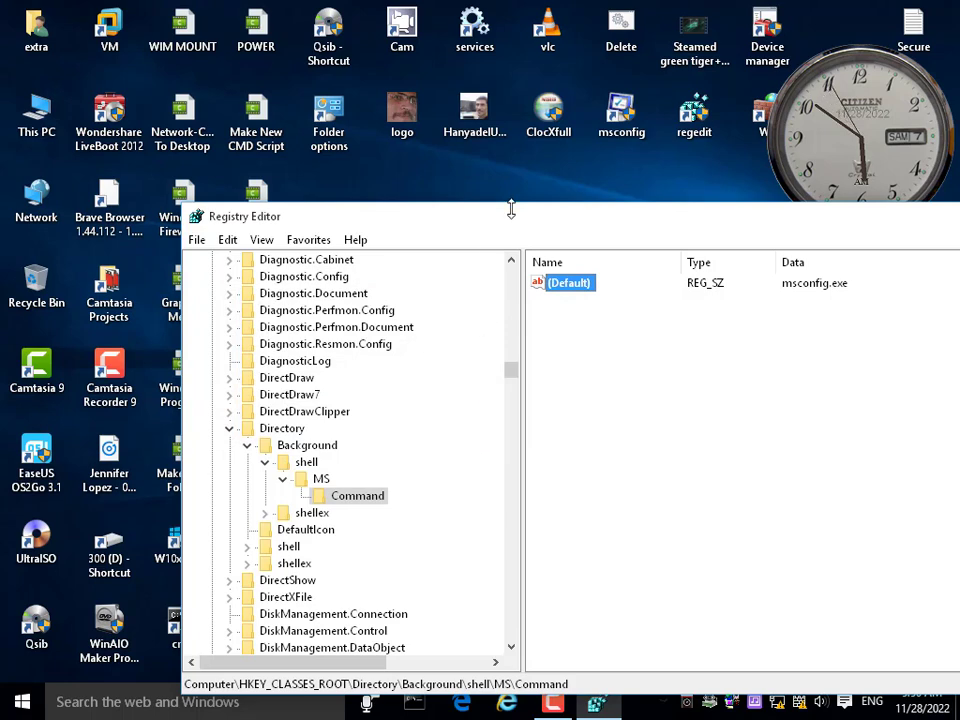
Lower the Registry Editor window, test the desktop context menu's System Configuration entry, cancel its dialog, and recheck the entry for an icon
drag(511, 209, 543, 302)
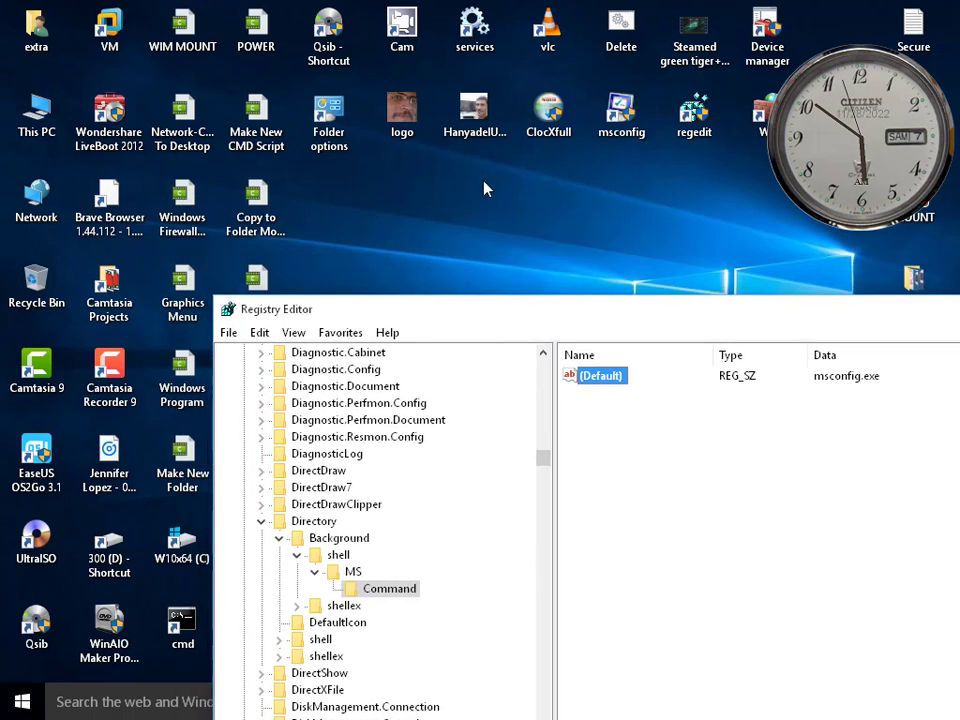
right_click(502, 205)
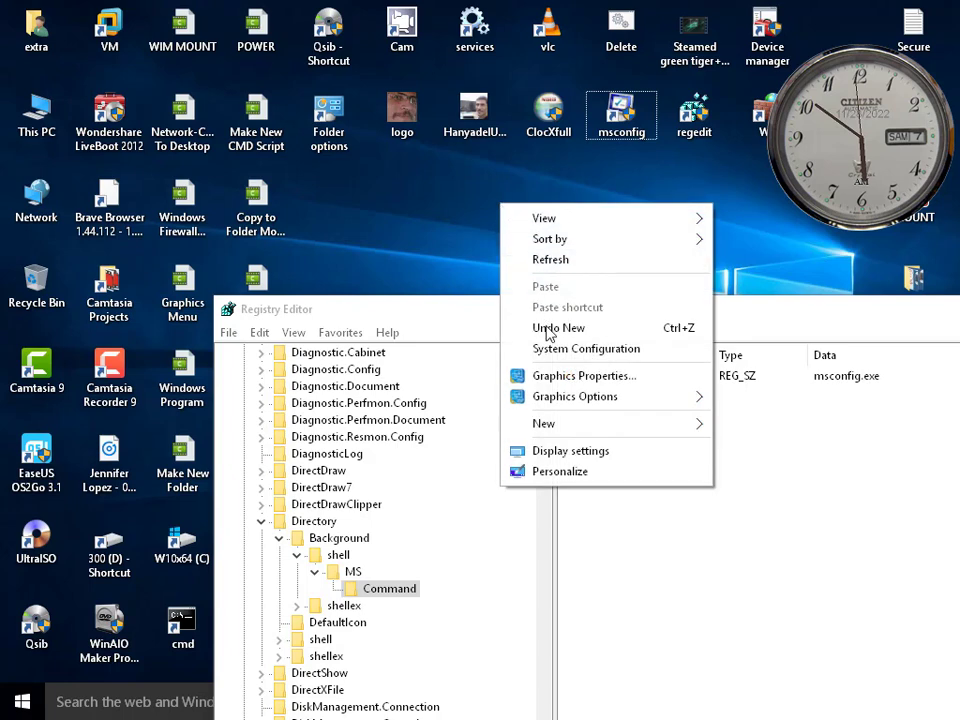
click(604, 352)
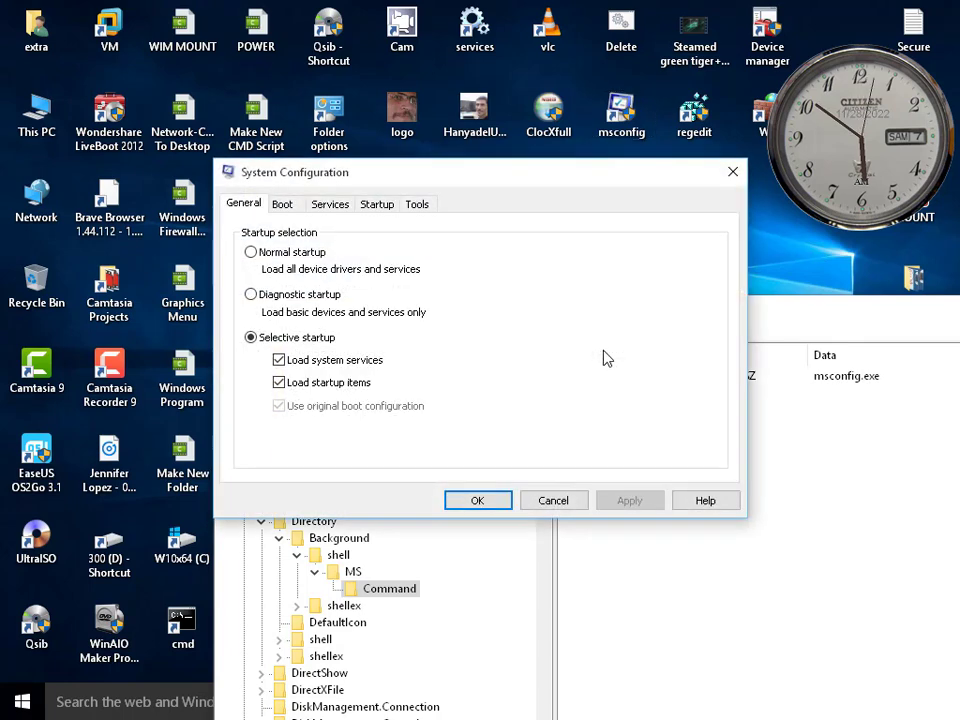
click(565, 500)
right_click(500, 173)
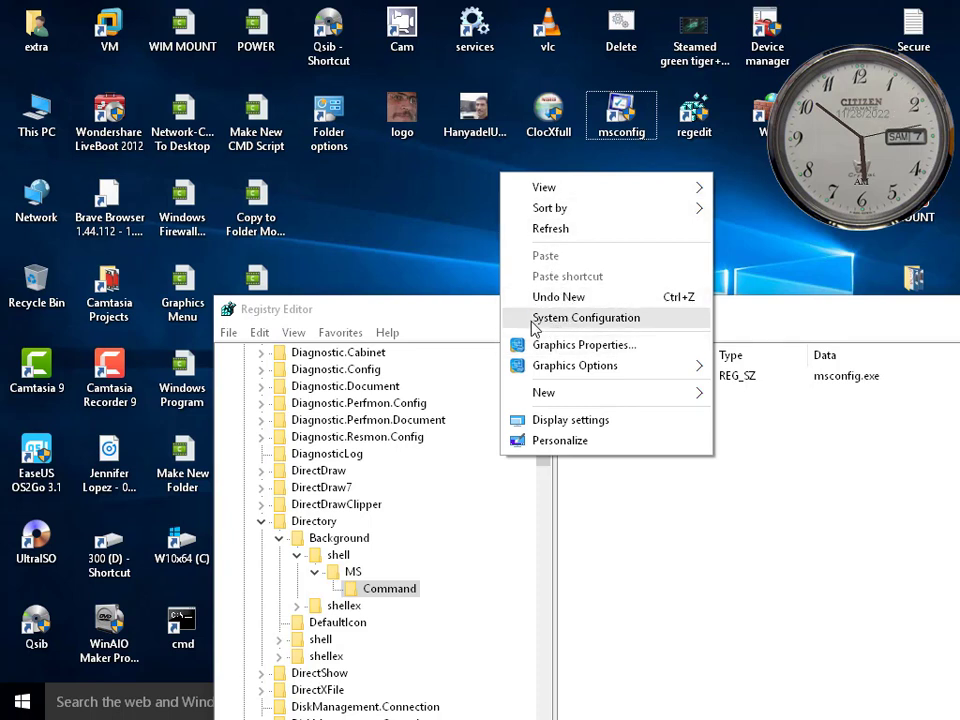
click(745, 317)
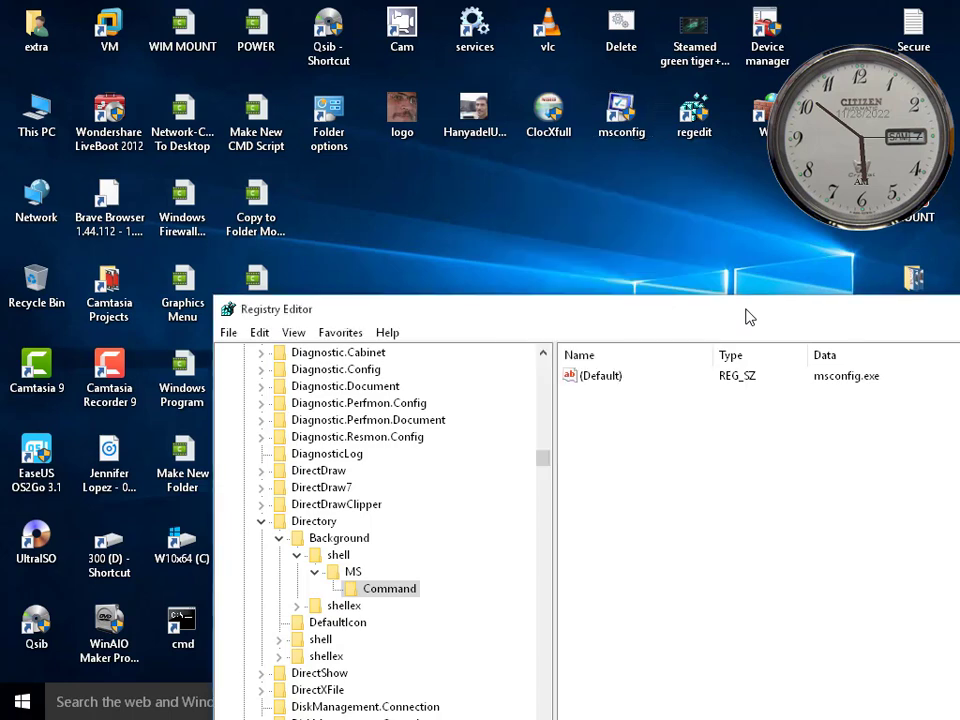
right_click(575, 208)
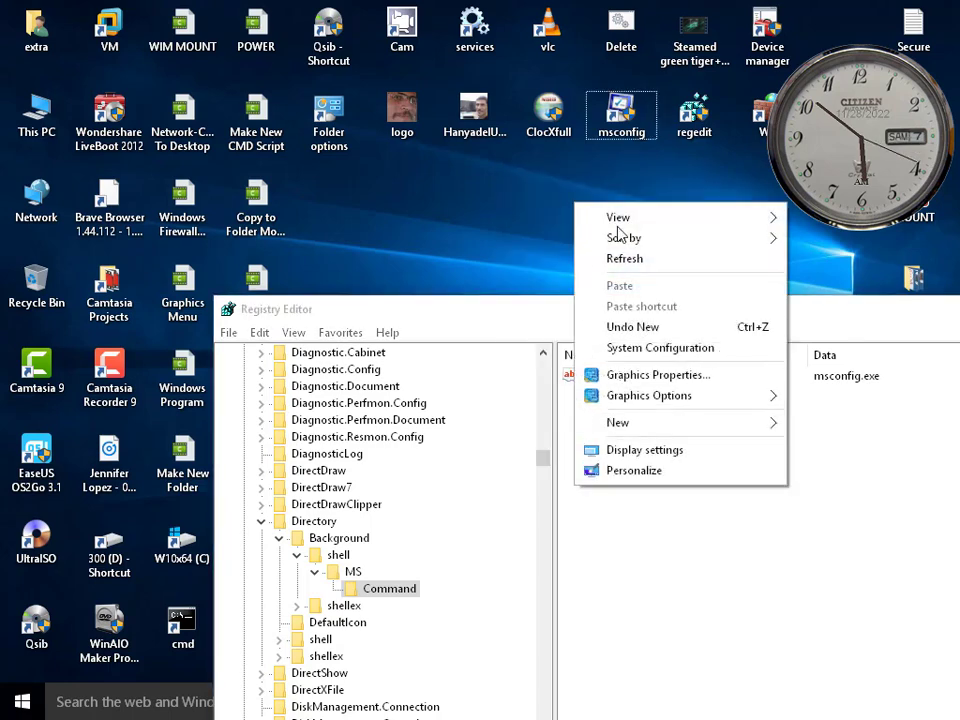
click(544, 257)
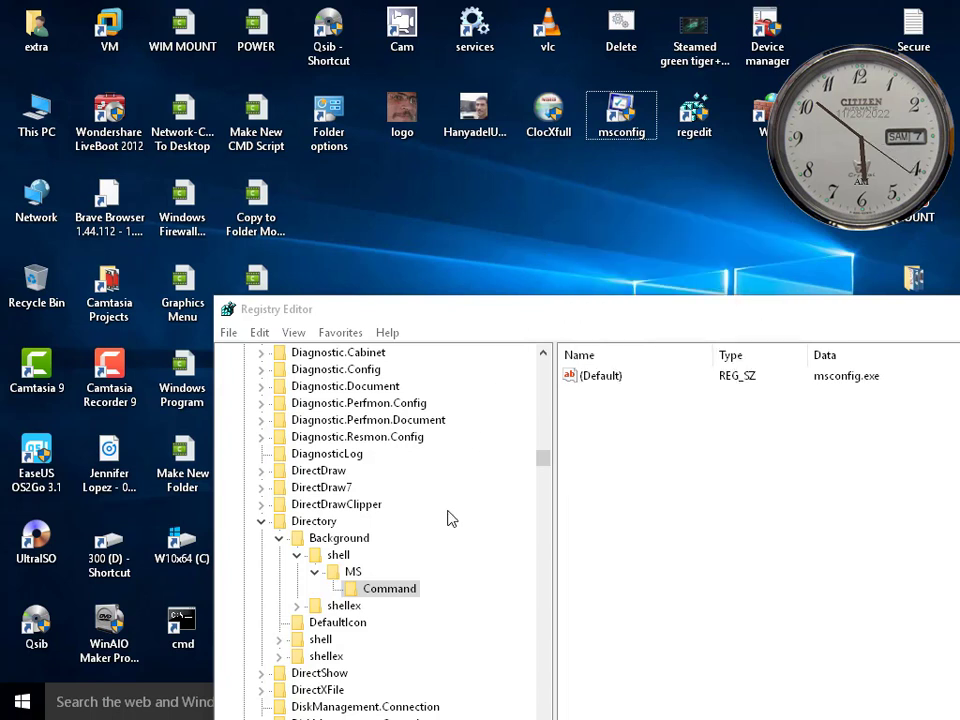
Add a string value named Icon to the MS key
click(350, 572)
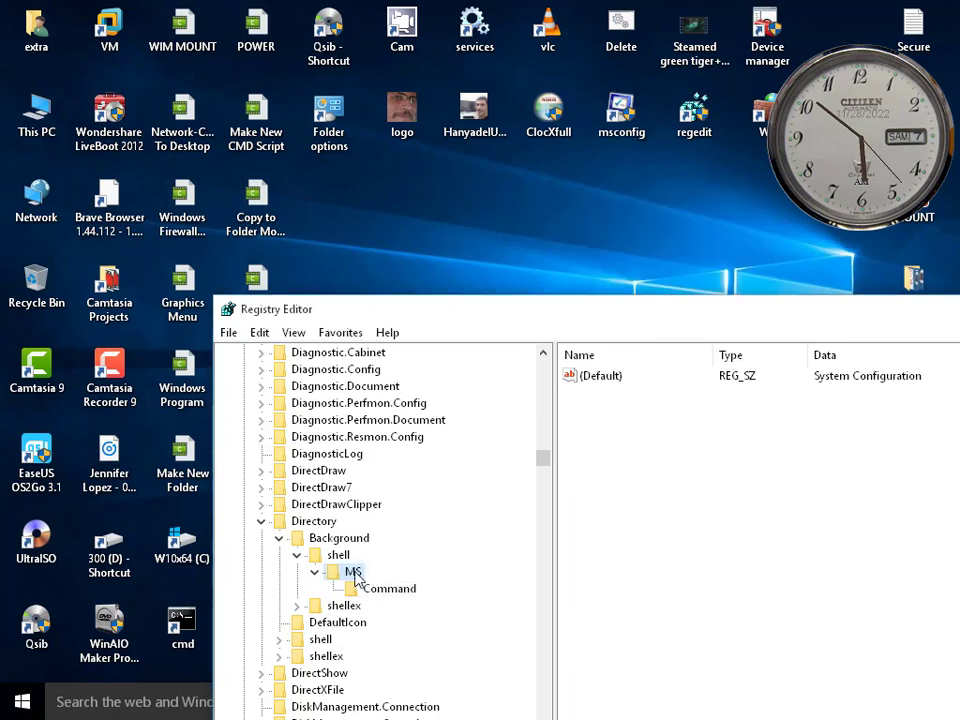
right_click(598, 447)
mouse_move(660, 452)
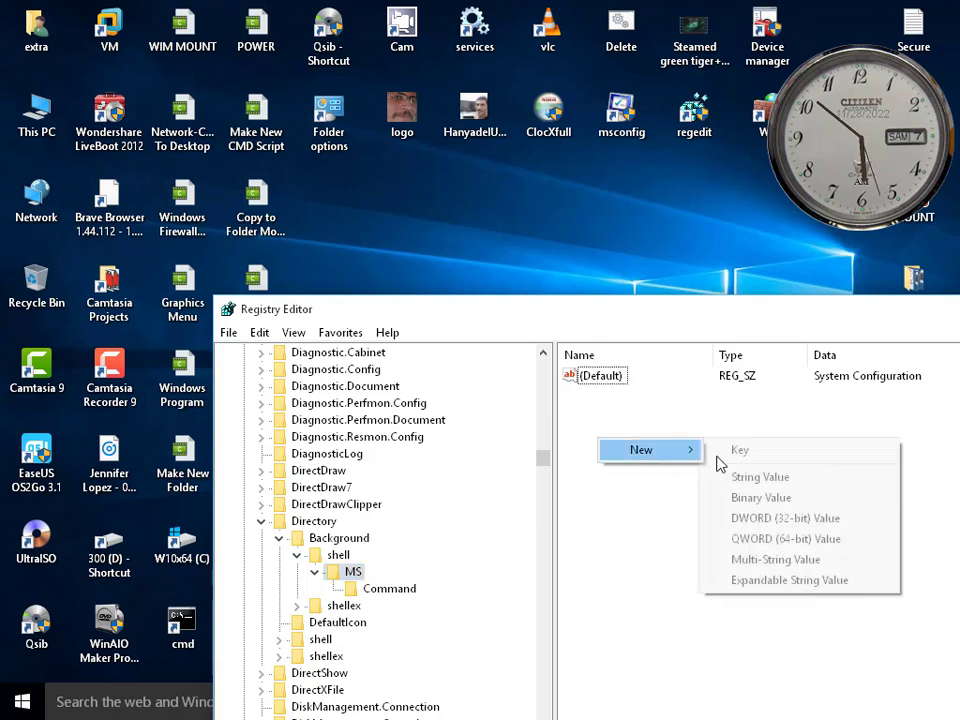
click(735, 480)
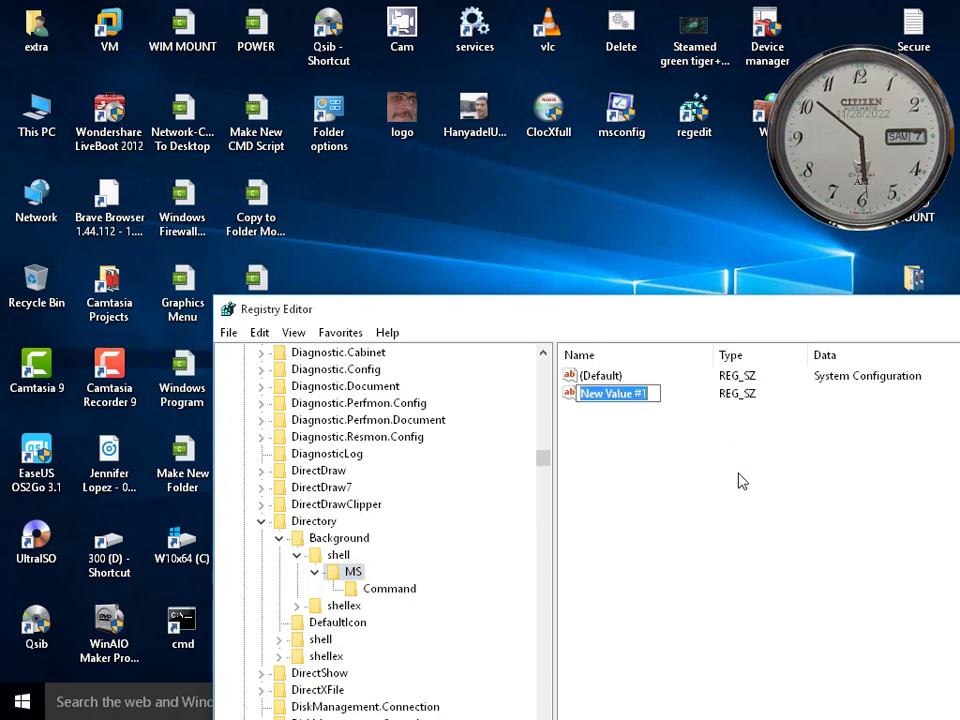
key(BackSpace)
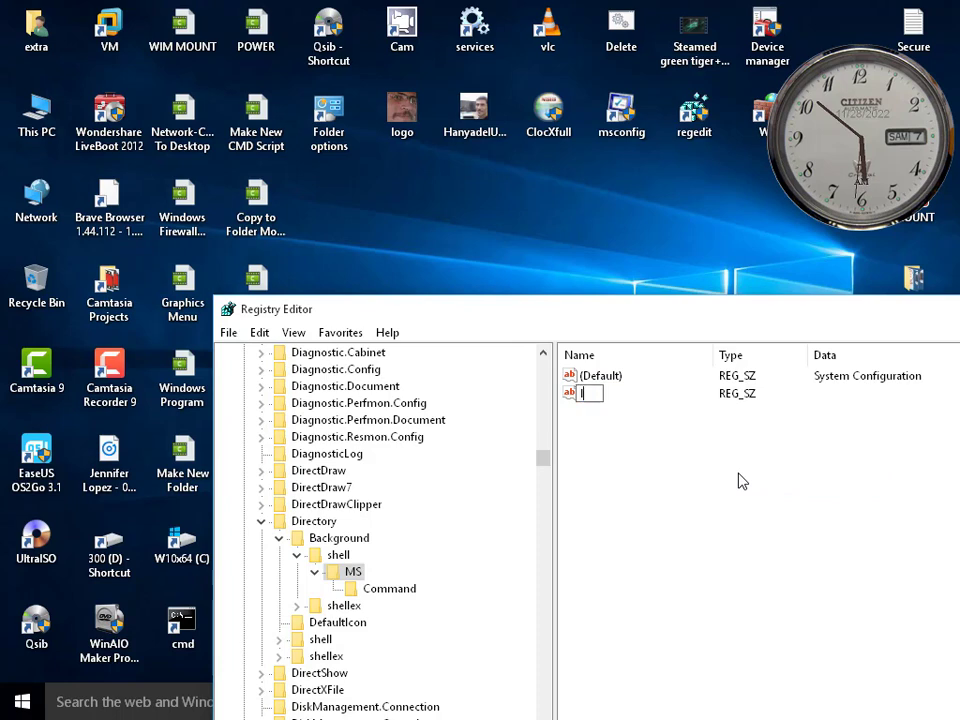
text(Icon)
key(Return)
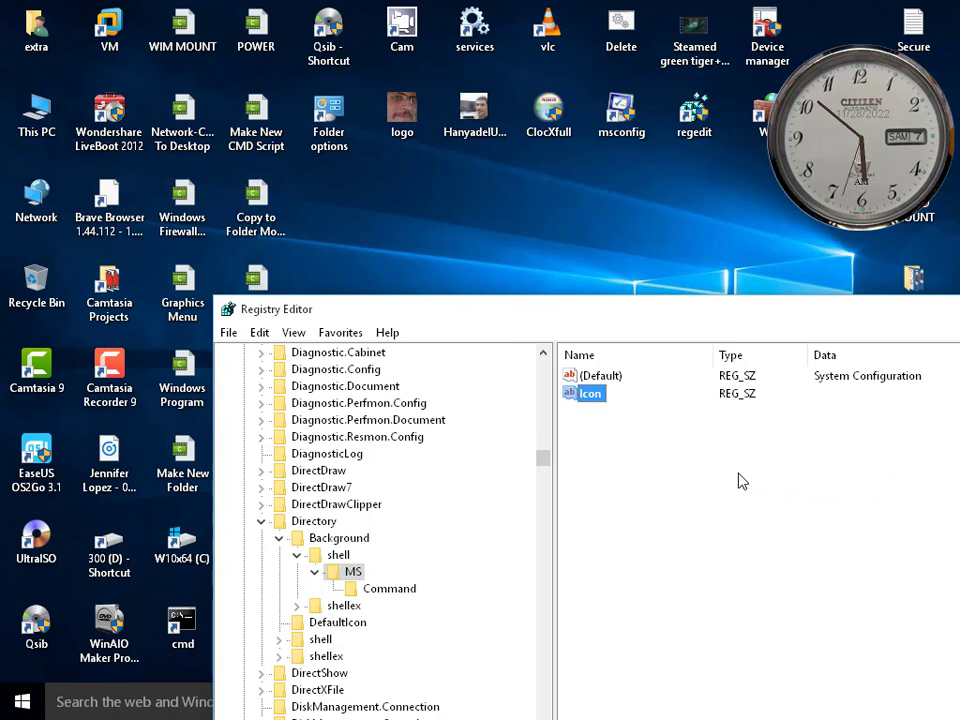
Set the Icon value's data to msconfig.exe
key(Return)
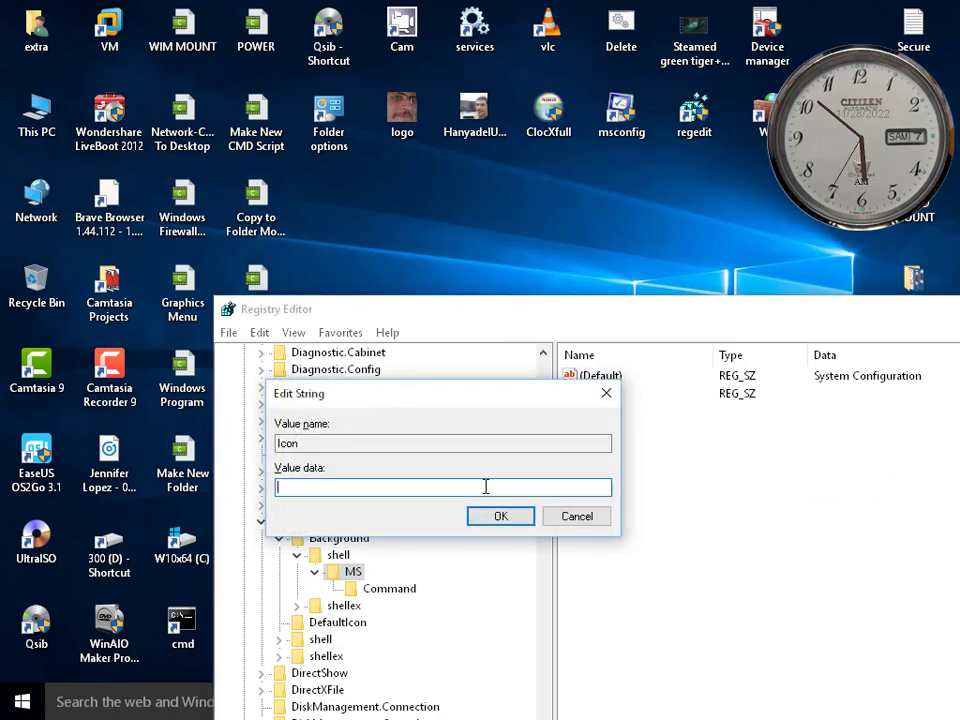
text(msconfig.)
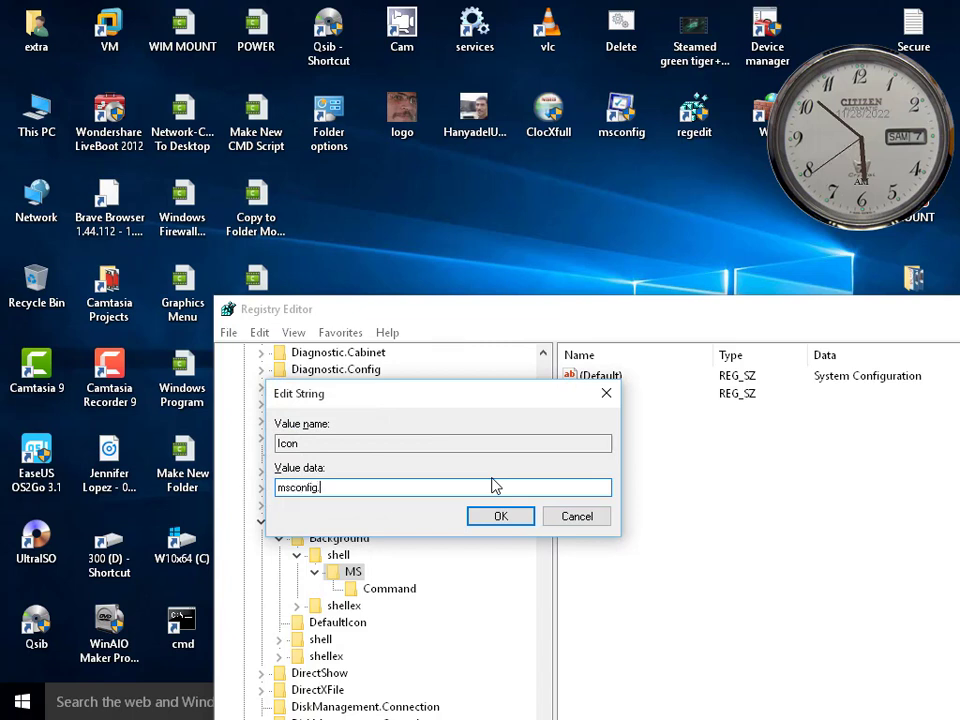
text(exe)
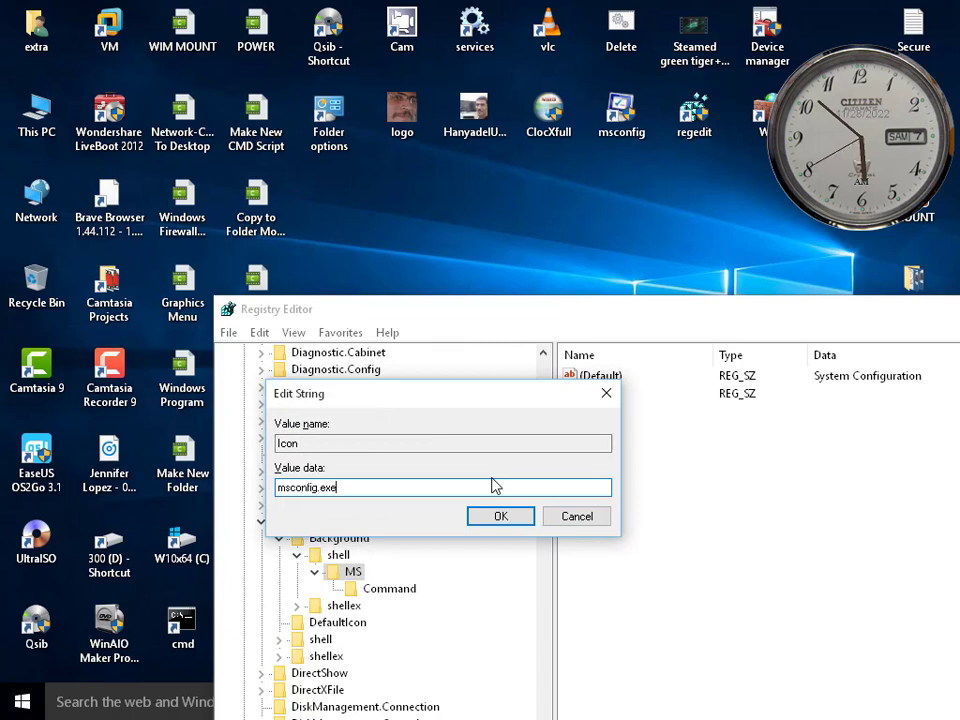
click(527, 520)
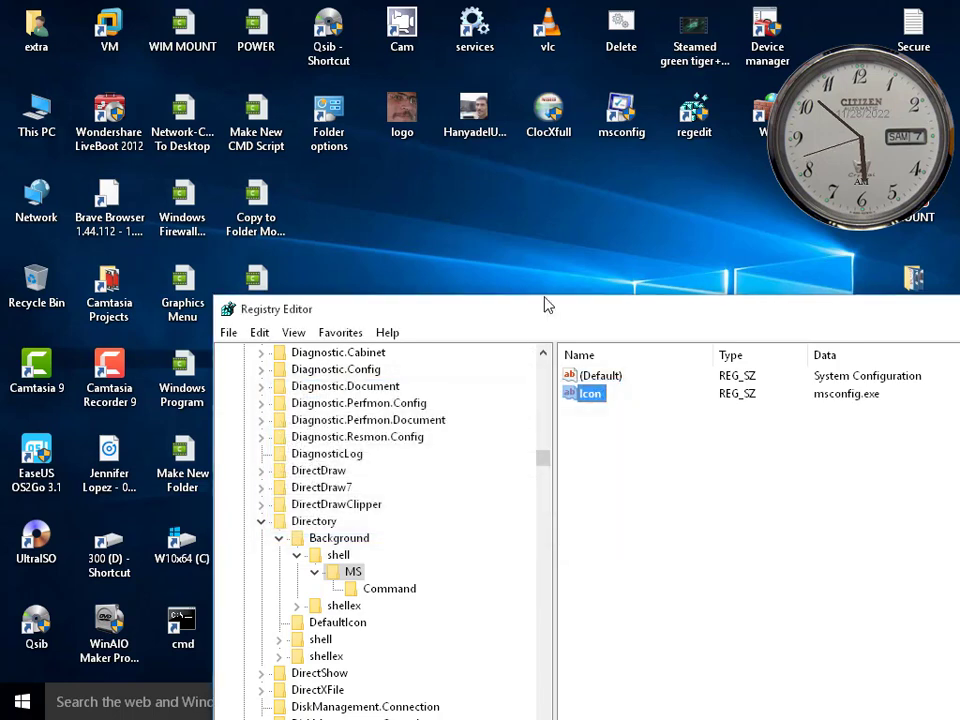
Launch System Configuration from the desktop context menu, cancel its dialog, and refresh the desktop twice
right_click(529, 188)
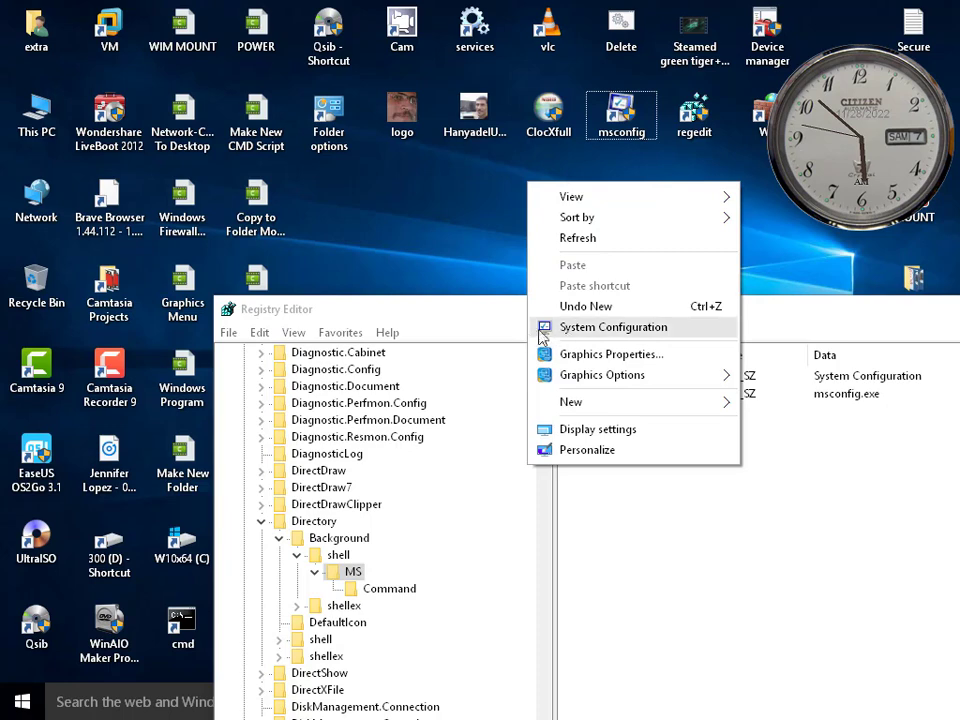
click(586, 330)
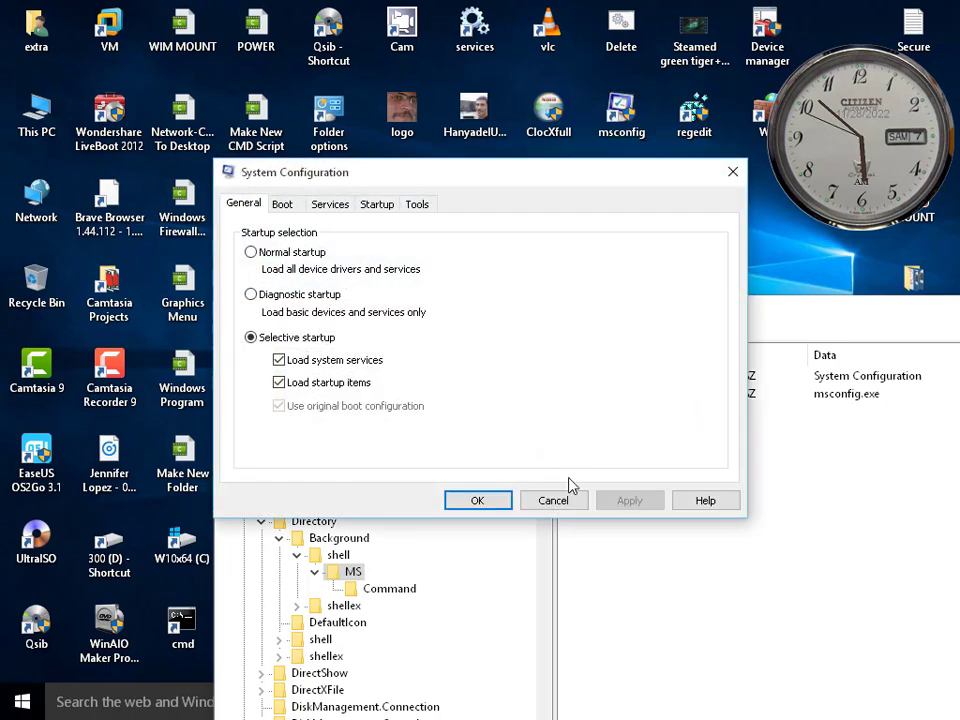
click(560, 497)
right_click(495, 199)
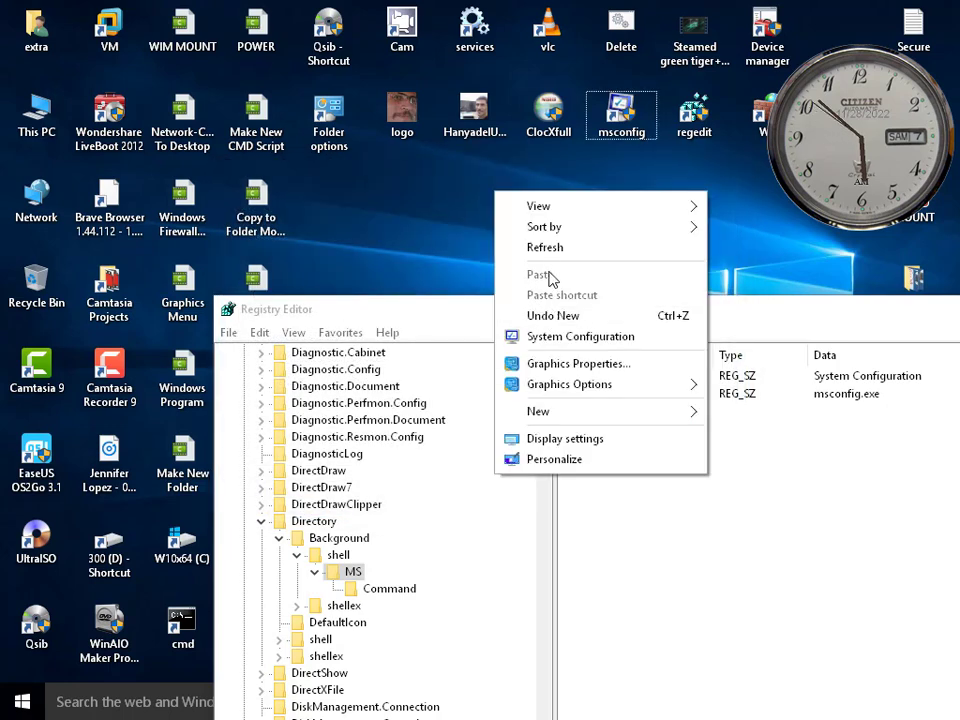
click(545, 246)
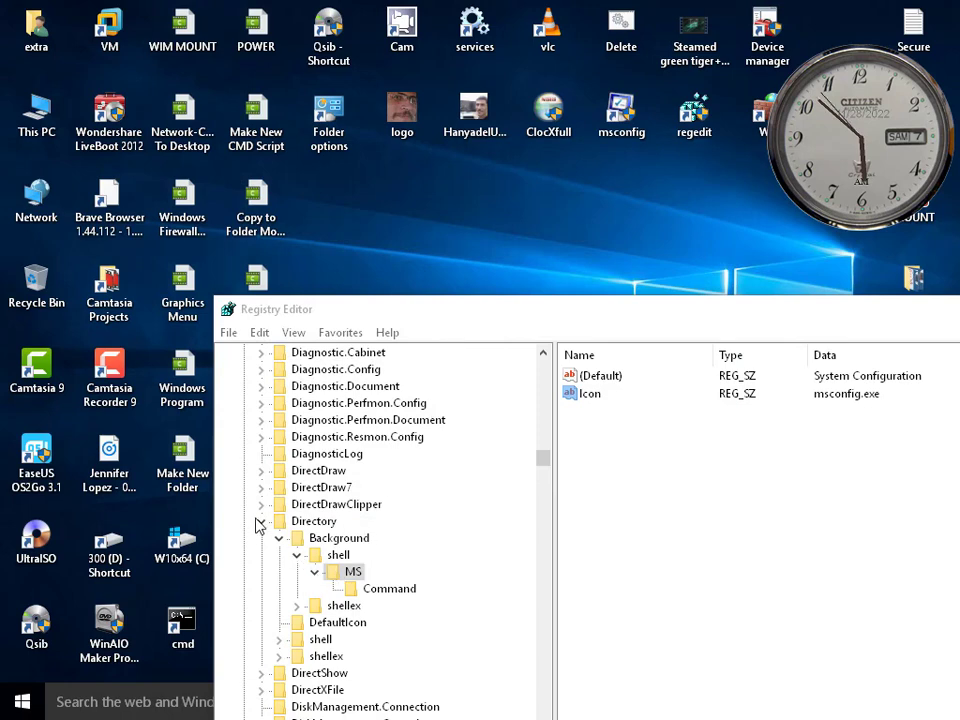
right_click(439, 200)
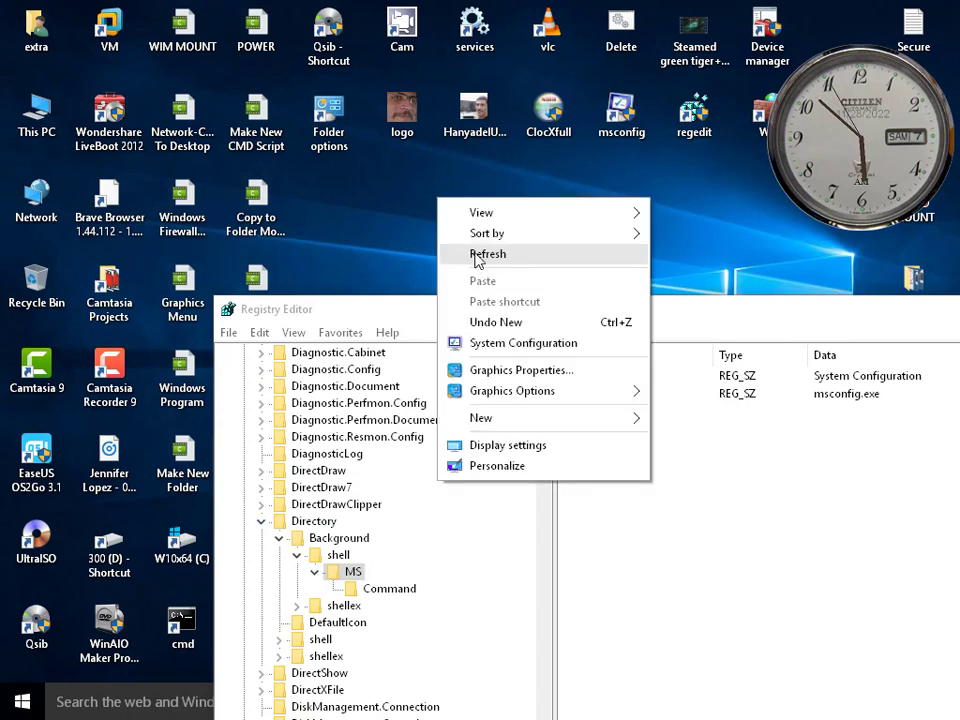
click(476, 255)
Move the Registry Editor window aside, launch System Configuration from the desktop context menu, view its Startup settings, and cancel
drag(391, 314, 923, 328)
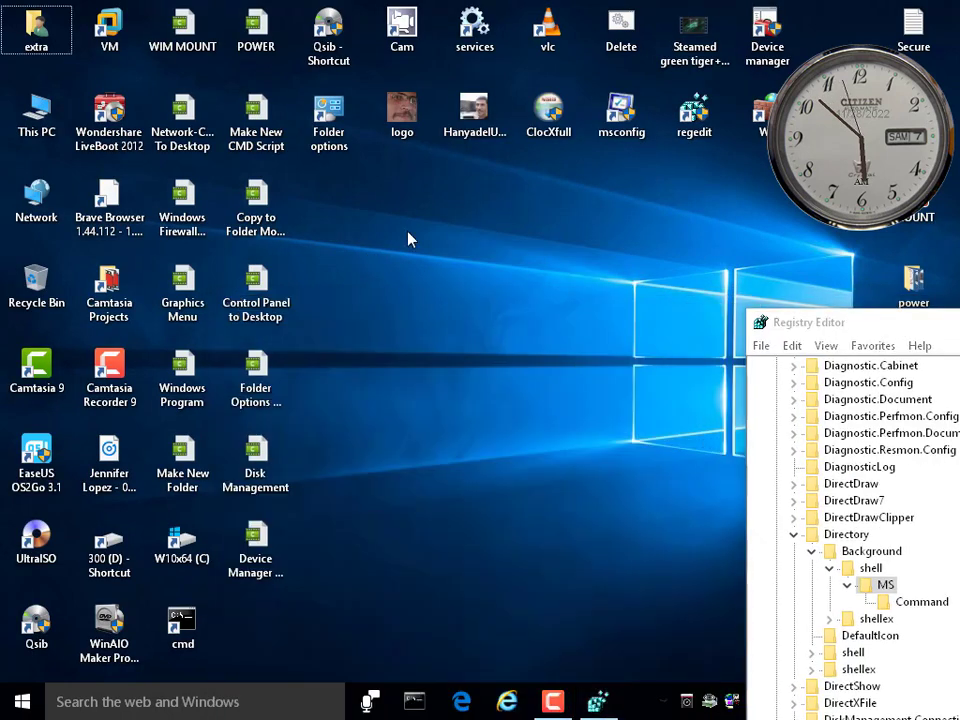
right_click(408, 232)
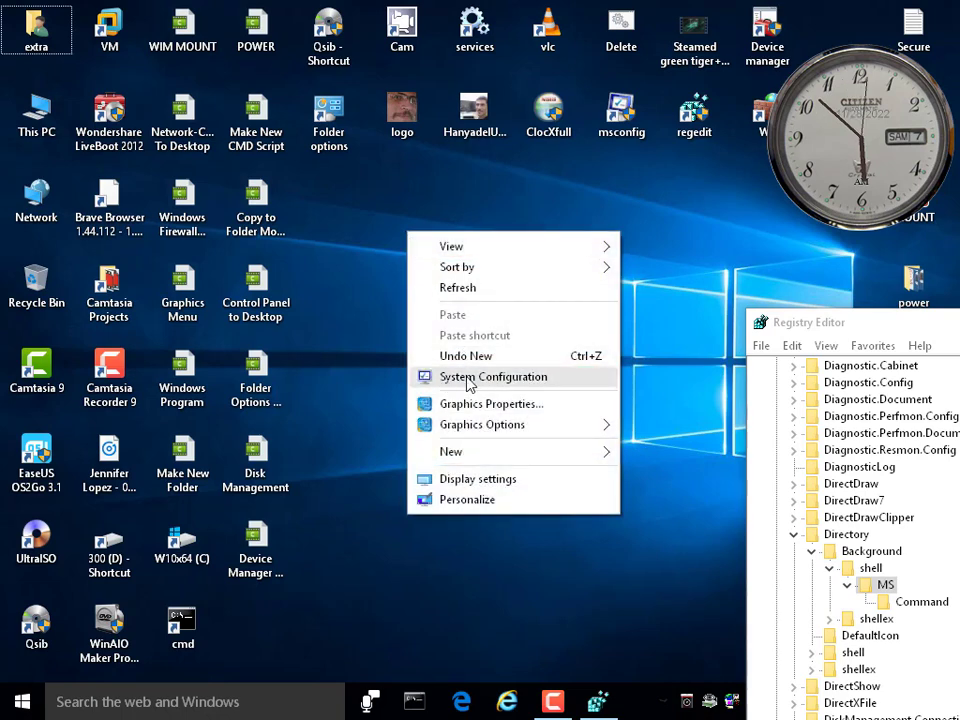
click(468, 383)
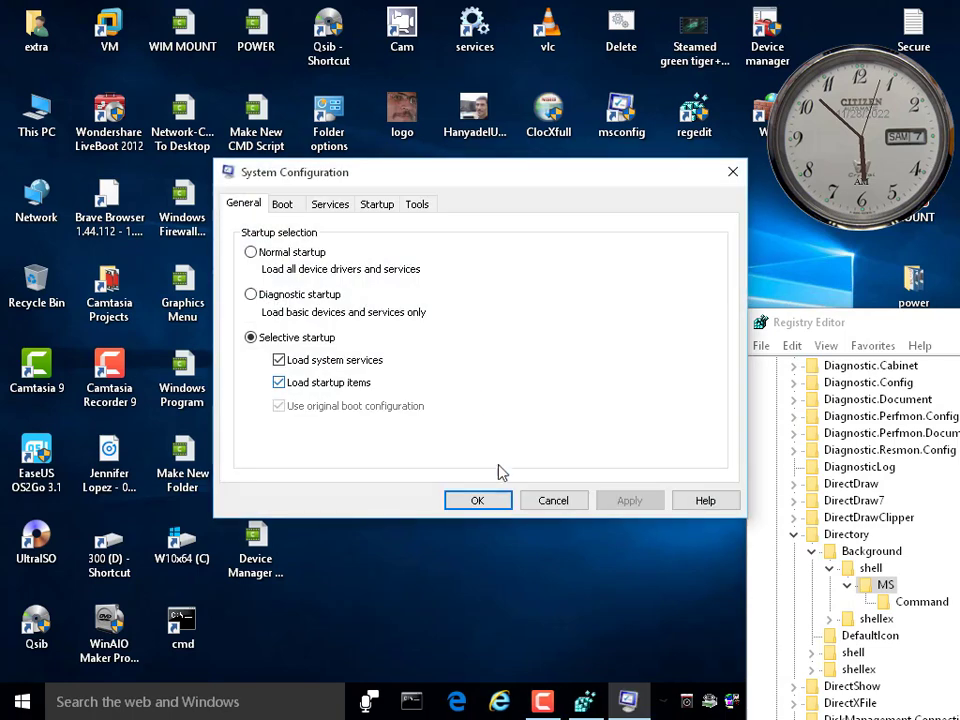
click(382, 207)
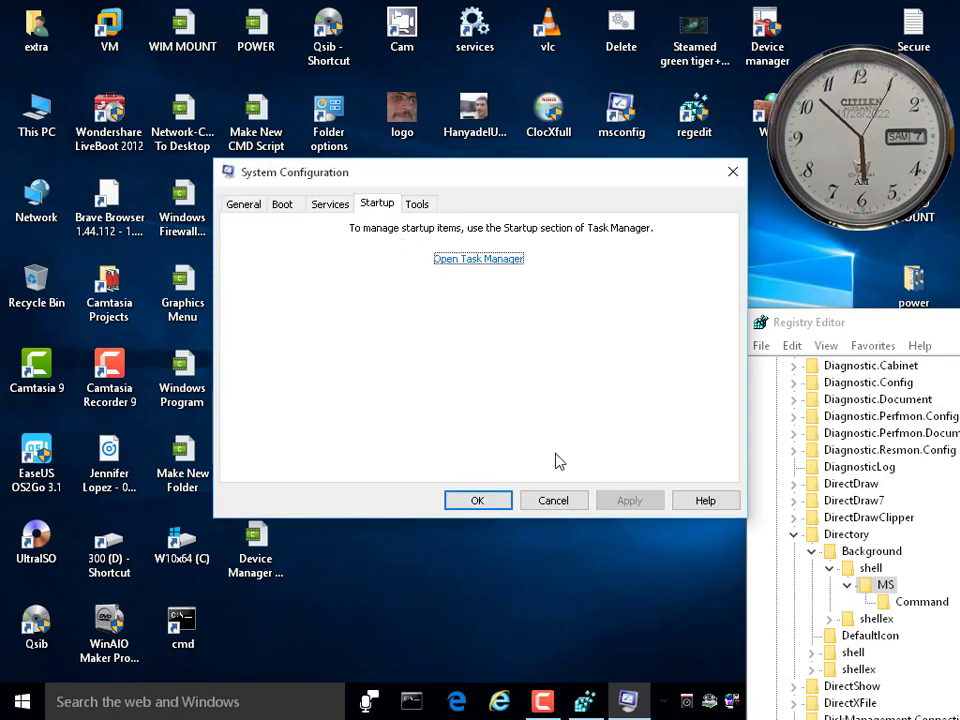
click(555, 503)
Check the System Configuration entry in the desktop context menu once more and close the Registry Editor
right_click(465, 295)
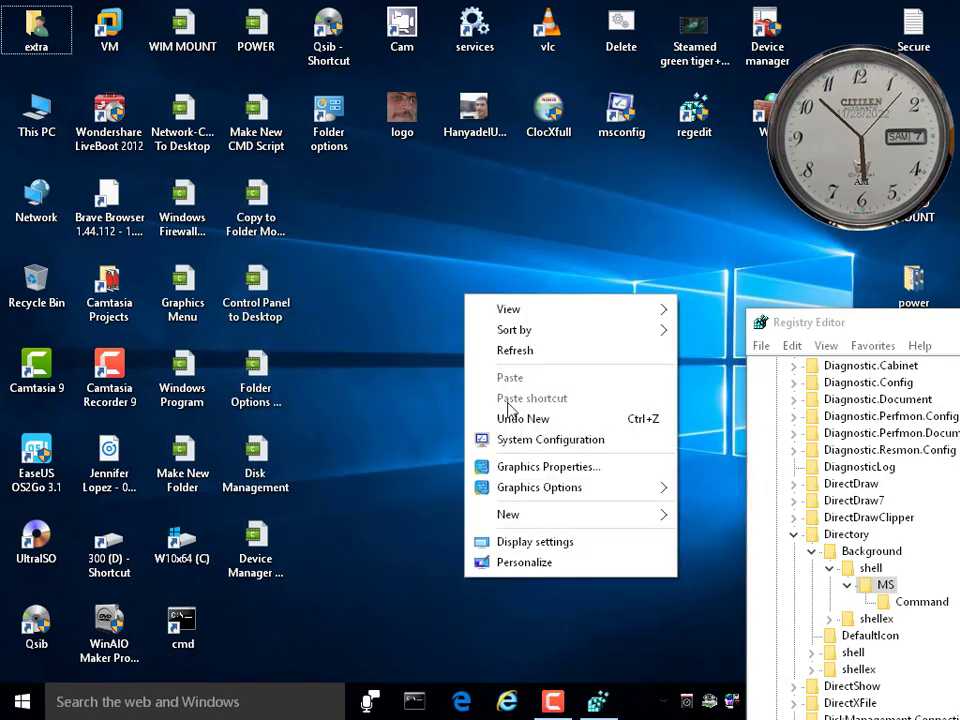
click(438, 232)
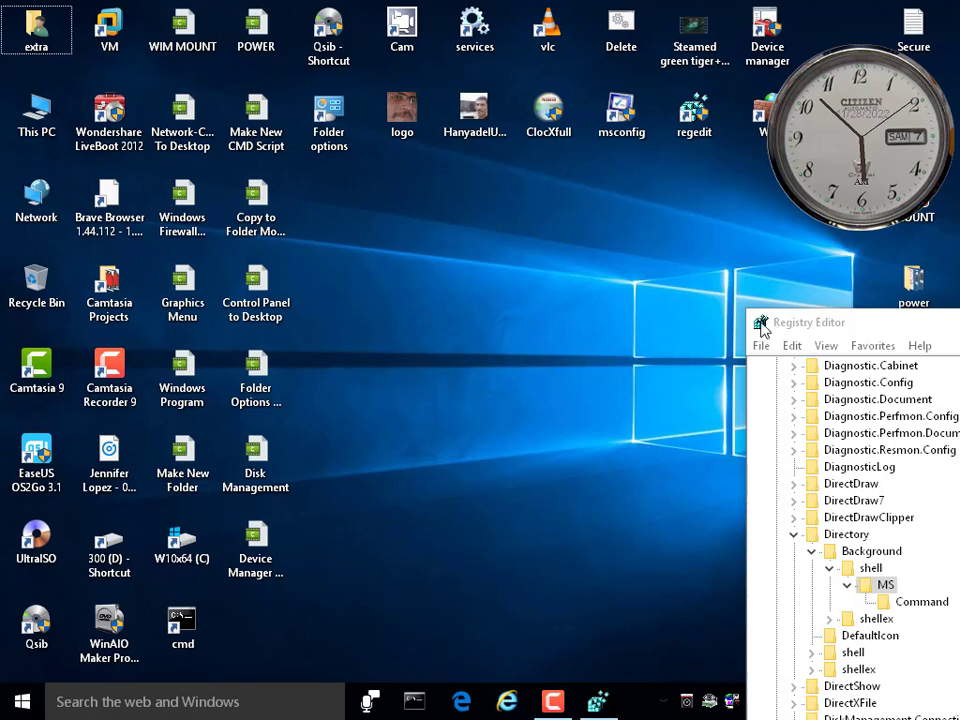
double_click(761, 324)
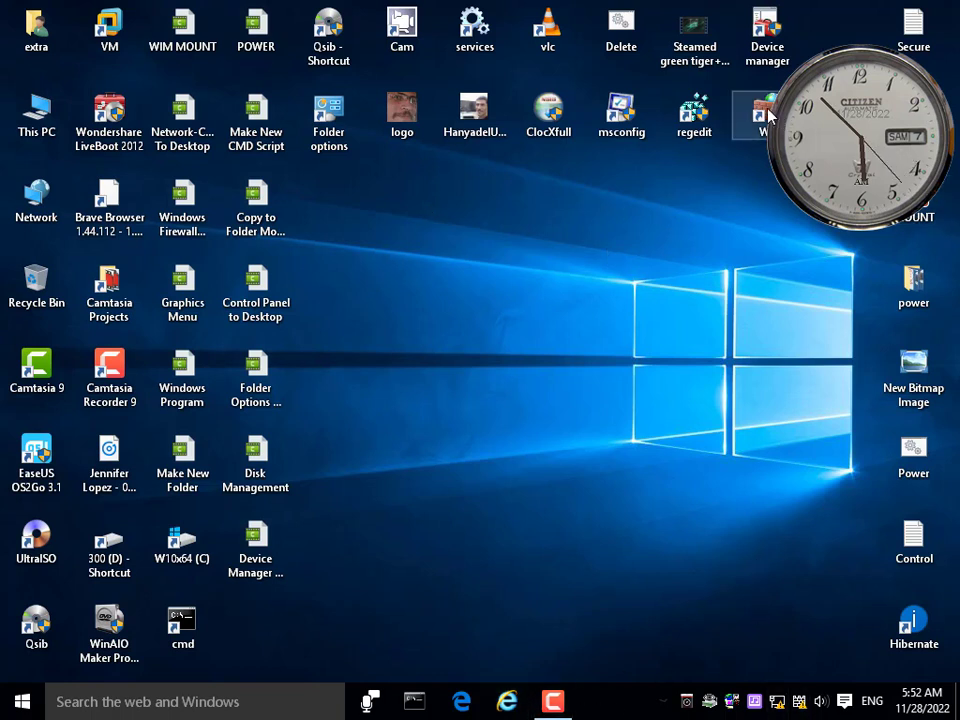
Reopen the Registry Editor and reposition its window so the Directory\Background\shell\MS key and the desktop icons are both in view
double_click(703, 122)
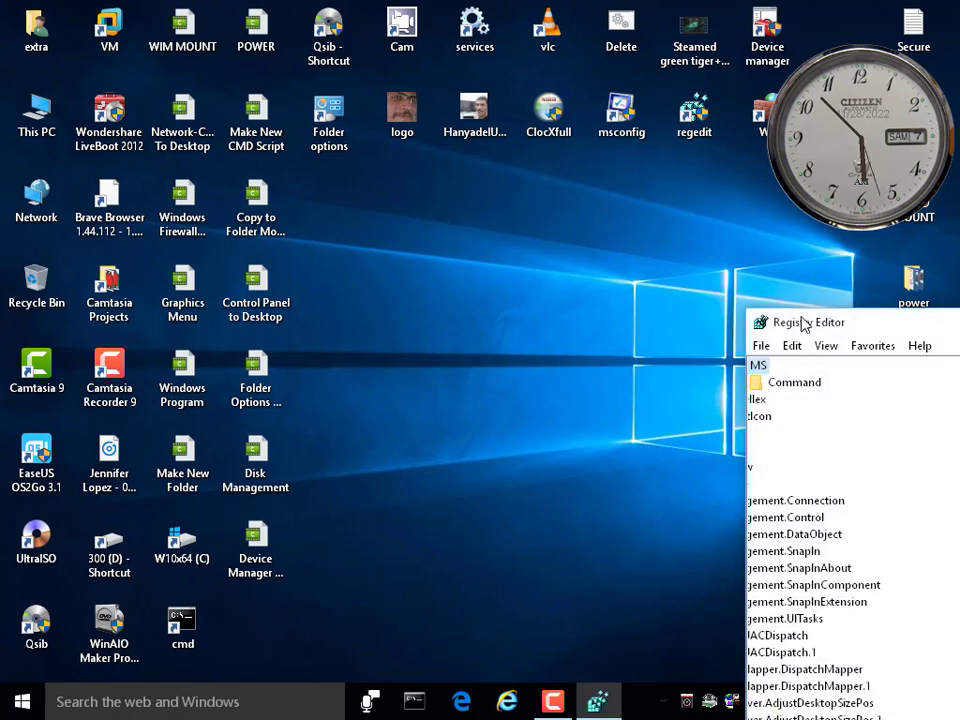
drag(803, 322, 461, 194)
drag(544, 624, 470, 624)
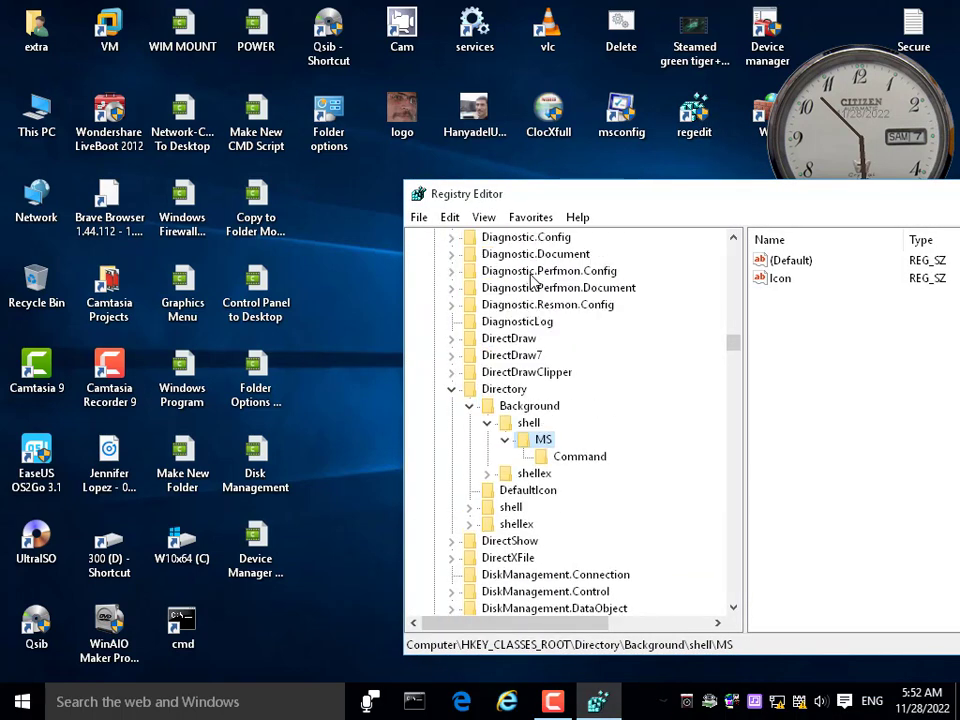
drag(557, 197, 739, 222)
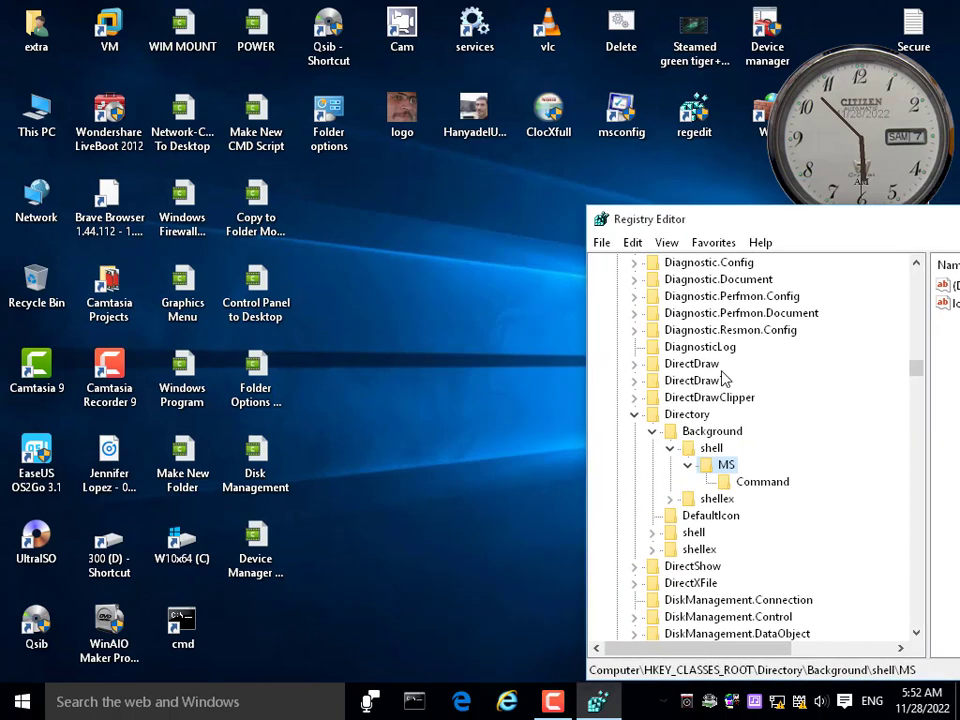
Export the MS key as a registration file named Msconfig to Desktop, saved on the Desktop
right_click(723, 470)
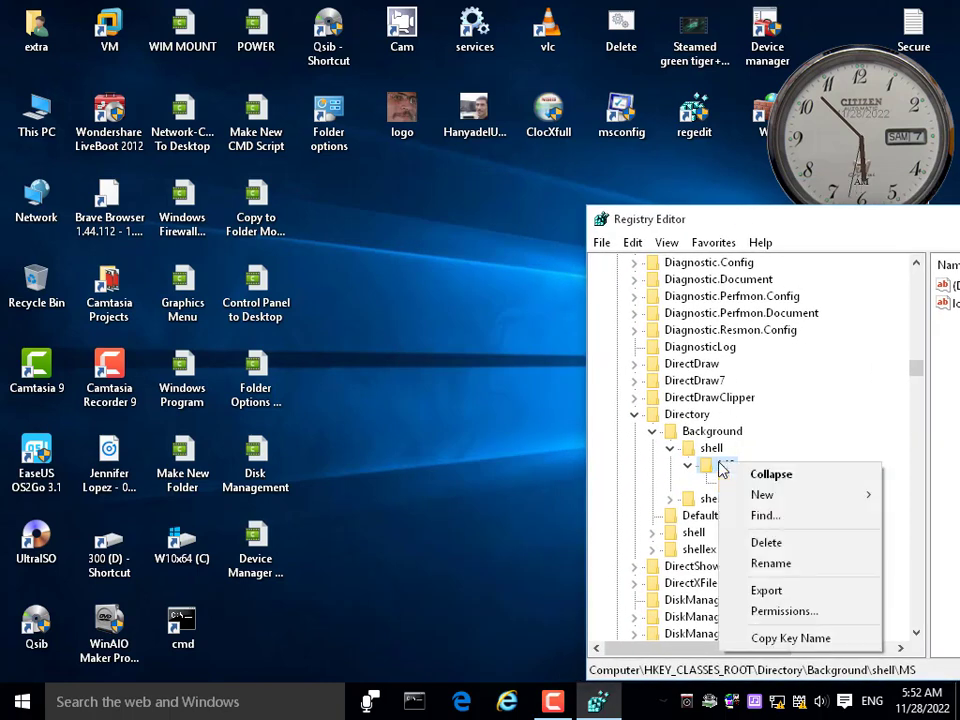
click(770, 591)
drag(634, 212, 480, 195)
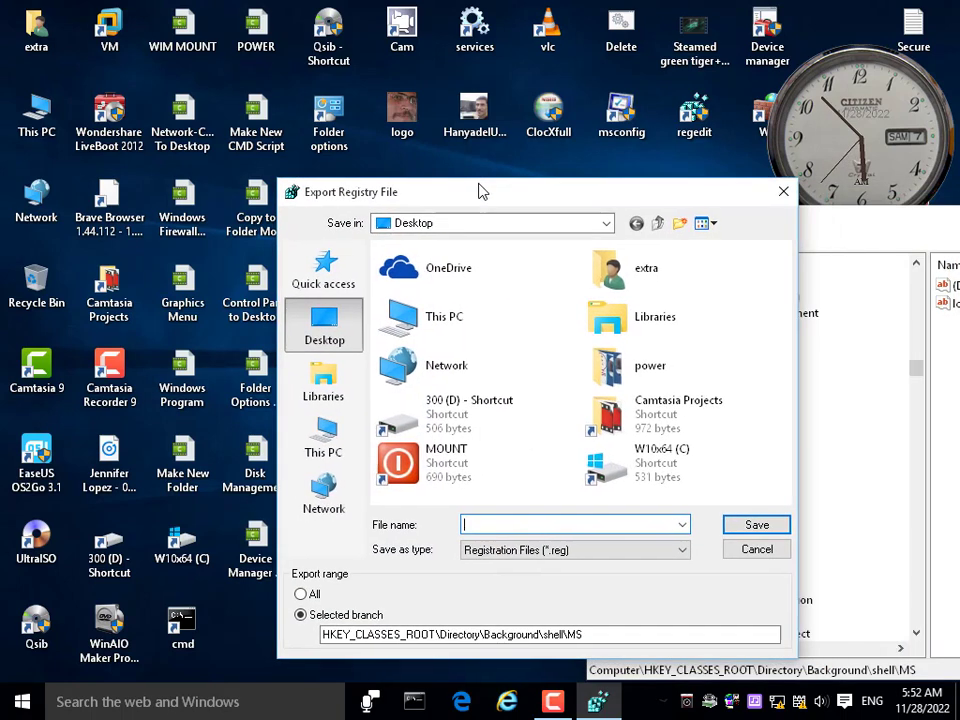
text(M)
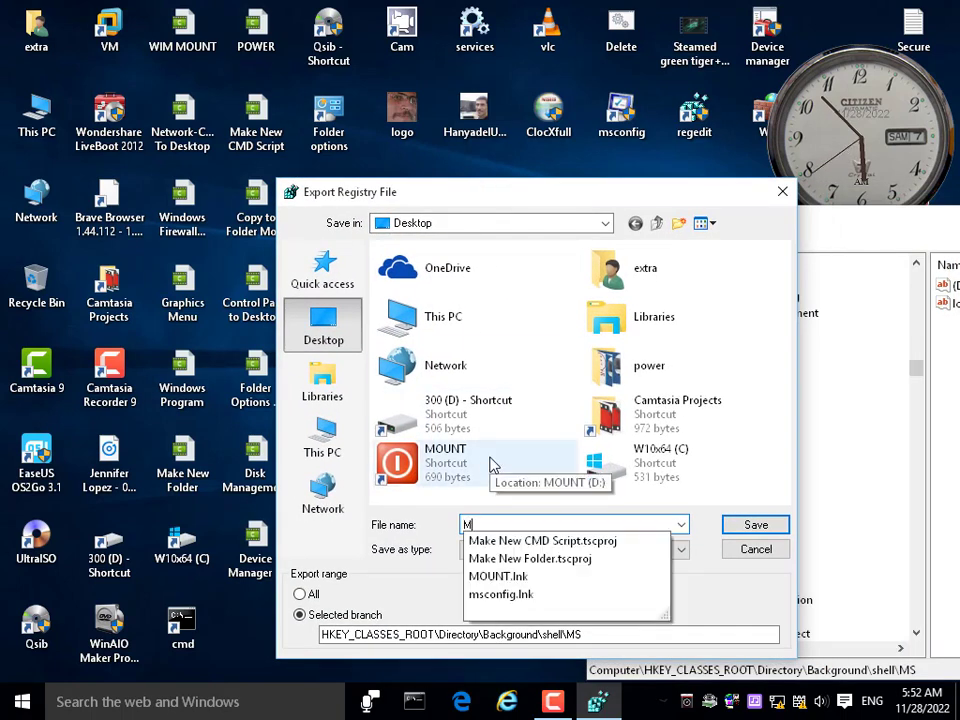
text(sconf)
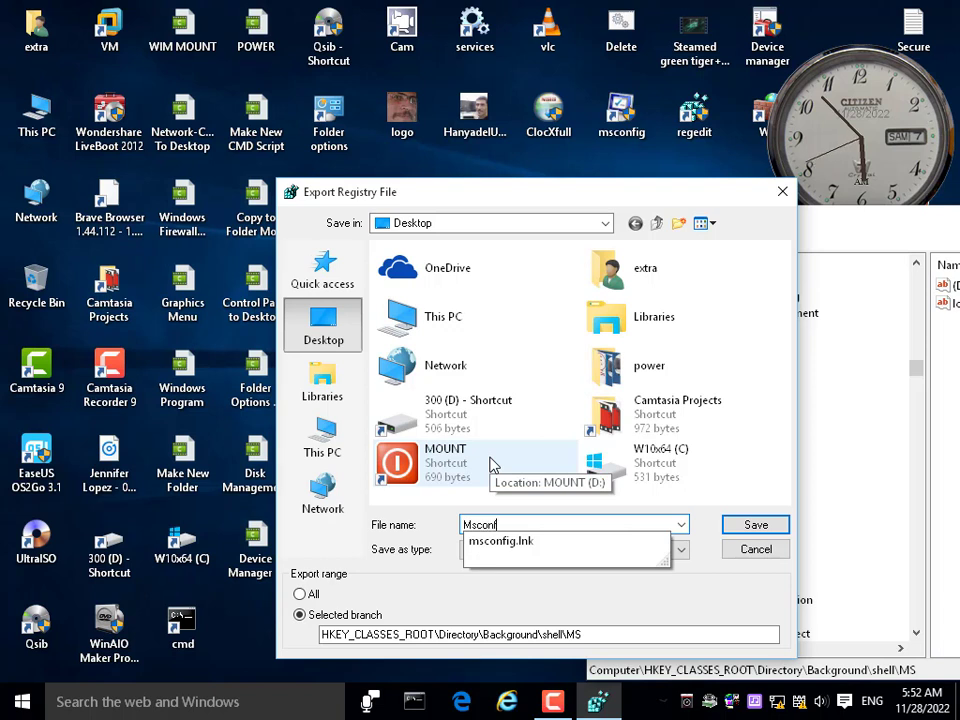
text(in)
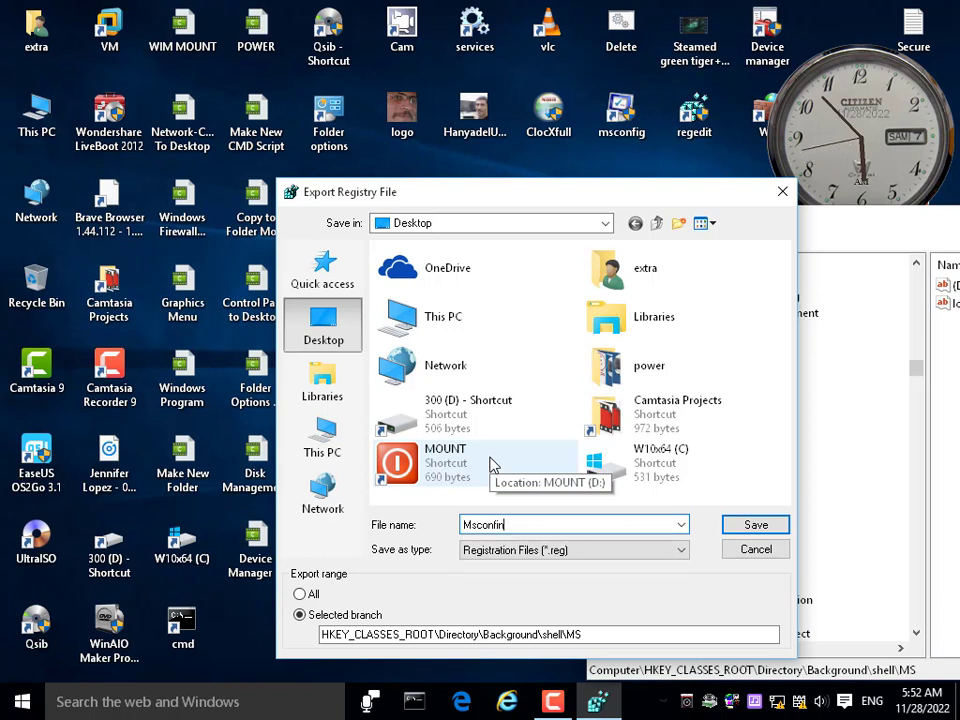
key(BackSpace)
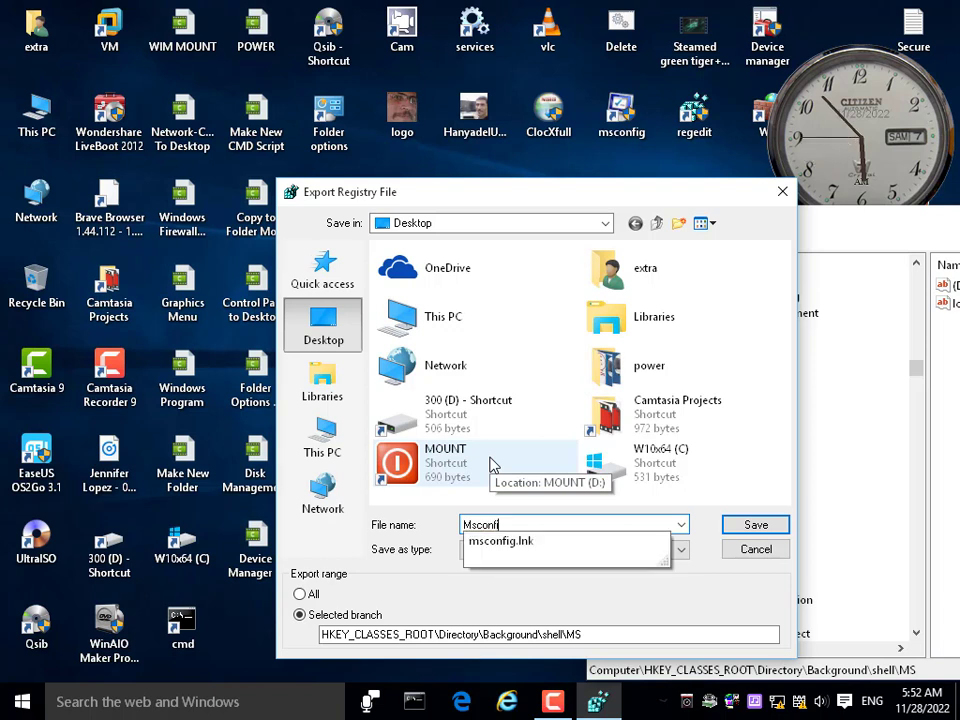
text(g to)
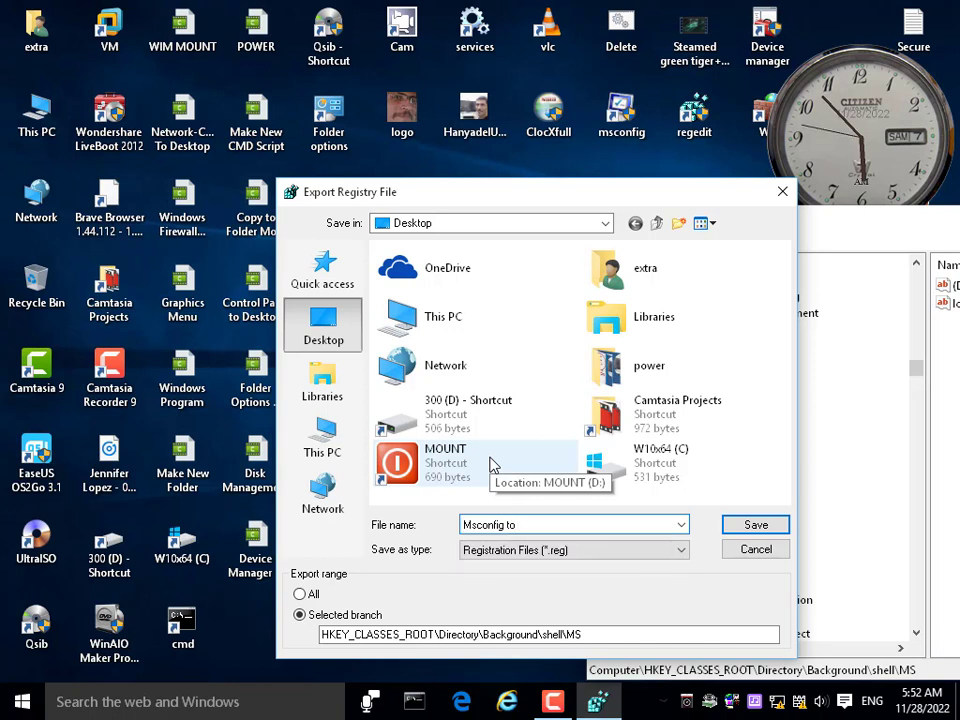
text( Desktop)
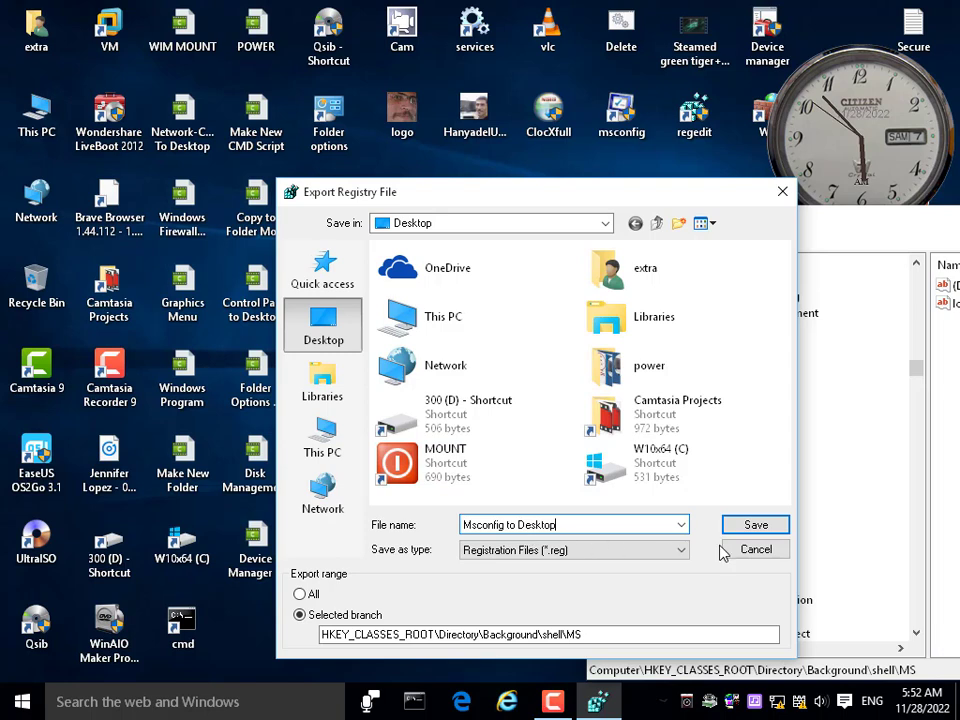
click(757, 526)
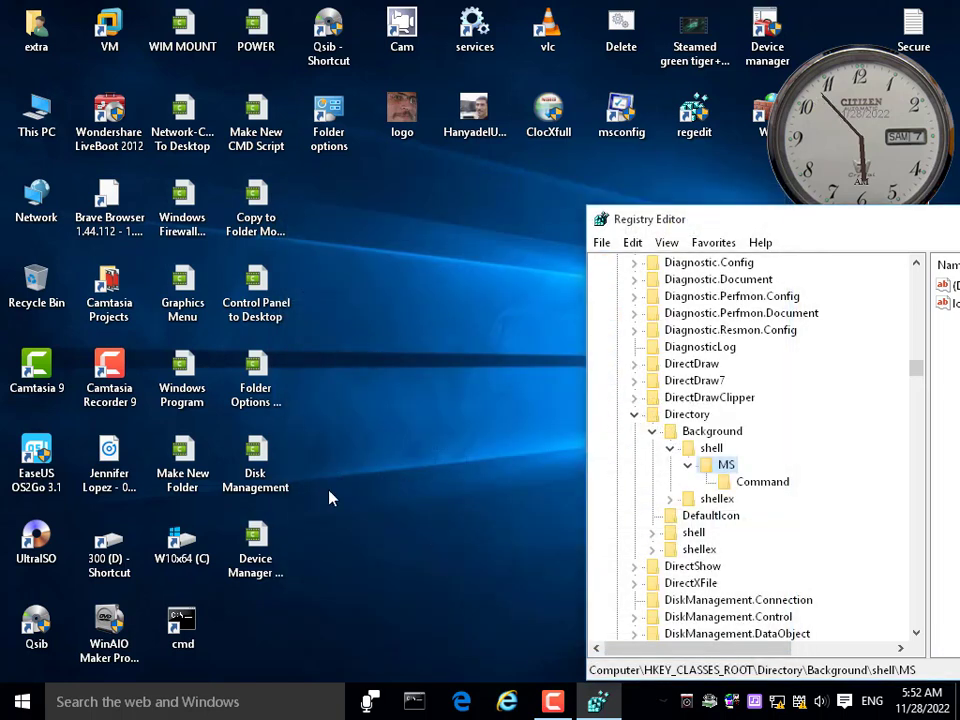
Move the exported Msconfig to Desktop file below the Folder options icon and check the desktop context menu for System Configuration
drag(256, 625, 357, 200)
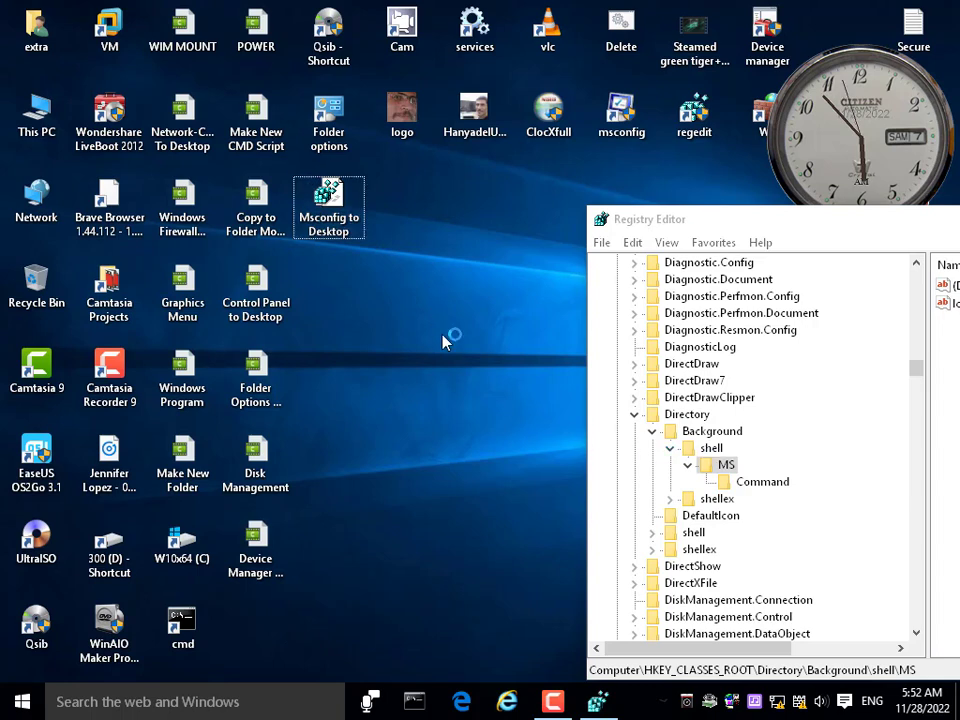
right_click(434, 300)
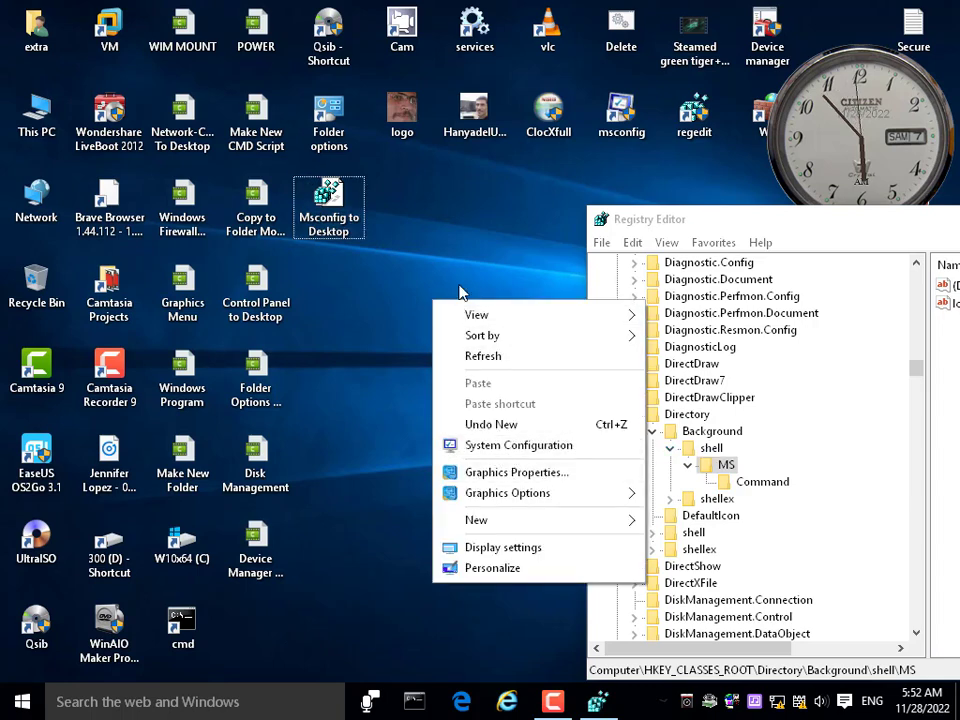
click(467, 252)
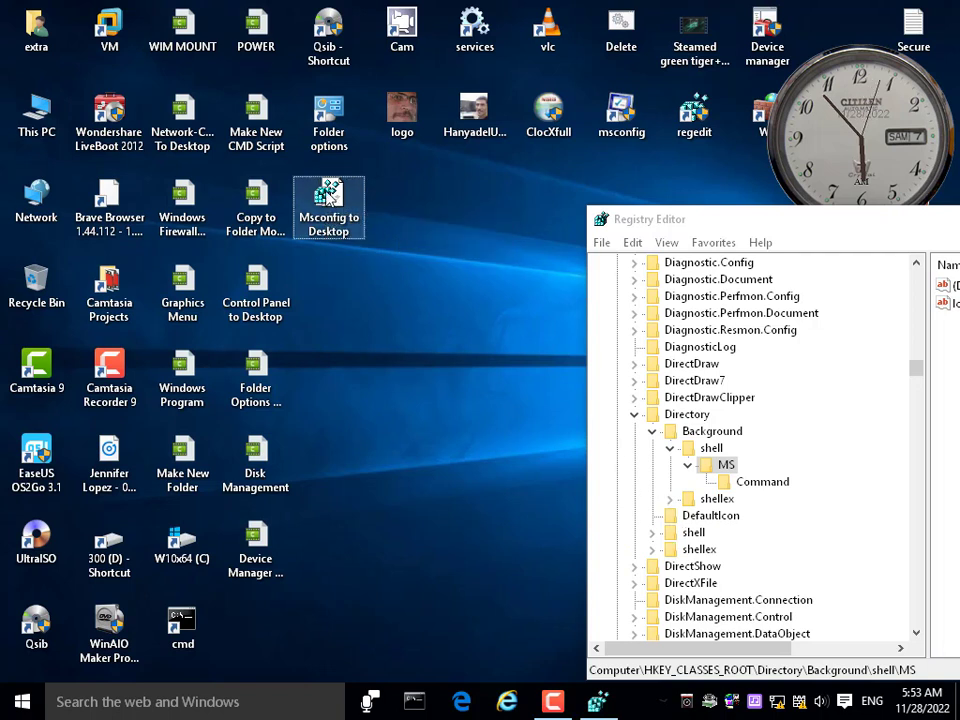
Delete the MS key under Directory\Background\shell and check the desktop context menu
click(714, 468)
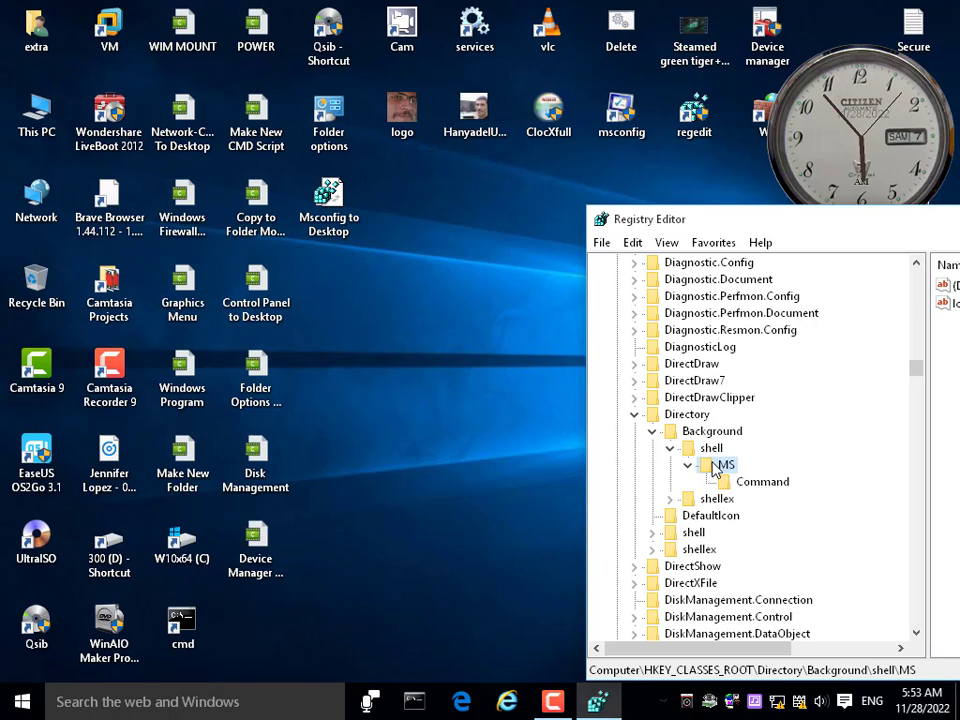
key(Delete)
click(562, 348)
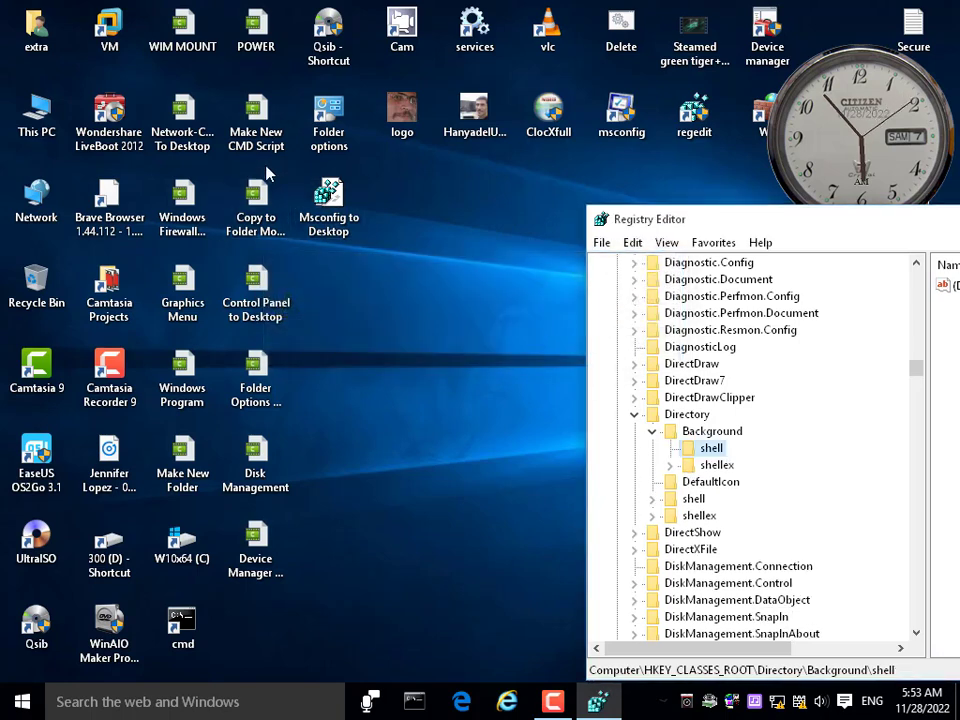
right_click(396, 214)
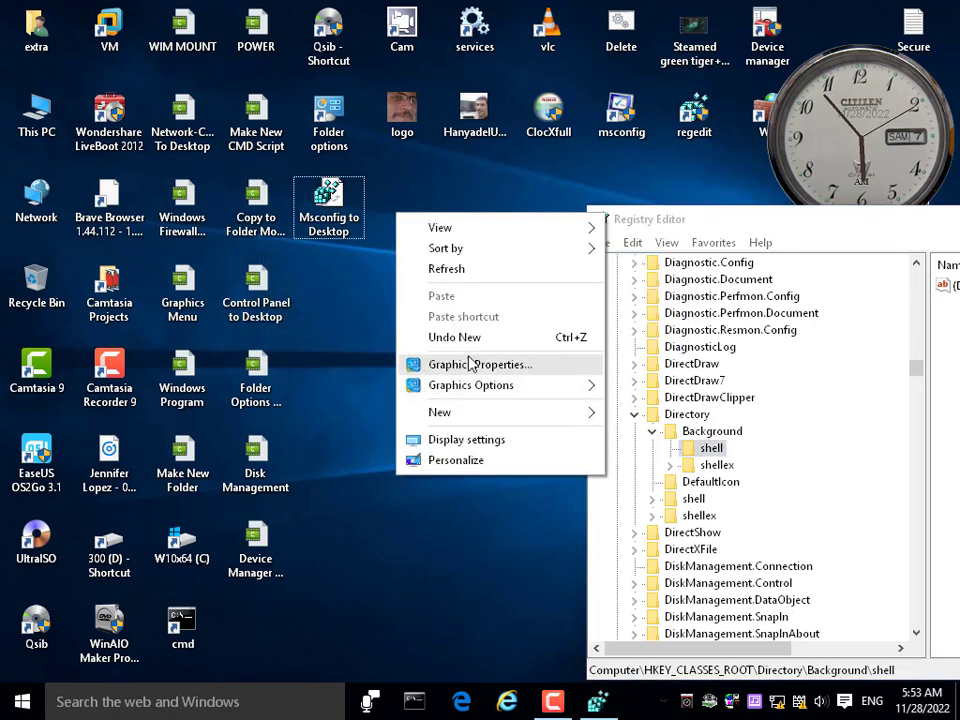
click(330, 234)
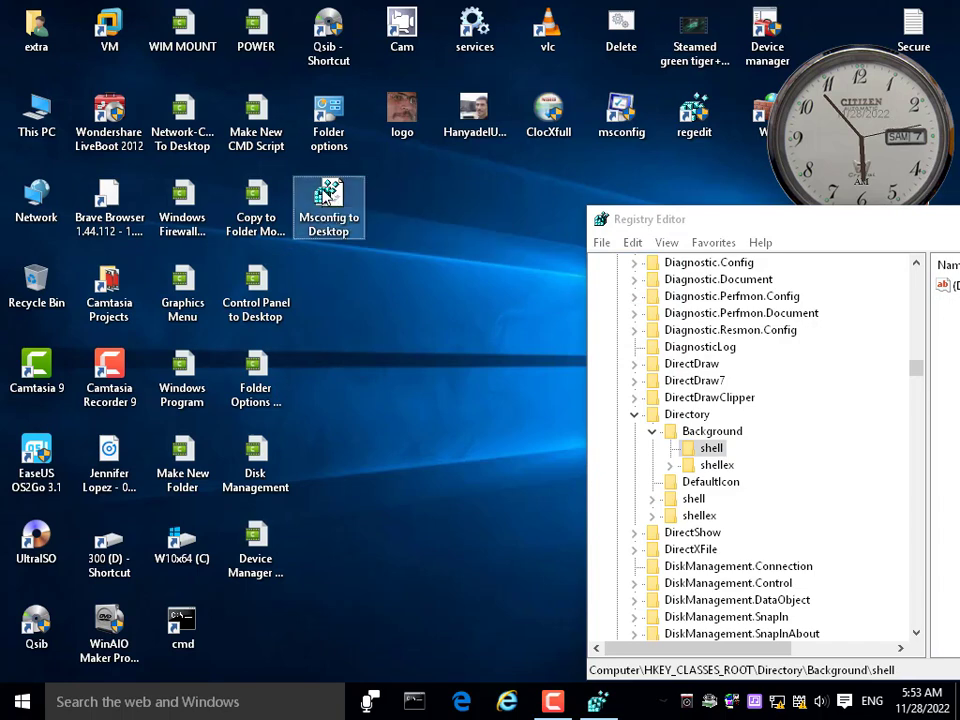
Merge the Msconfig to Desktop file into the registry and check the desktop context menu for System Configuration
double_click(330, 195)
click(617, 371)
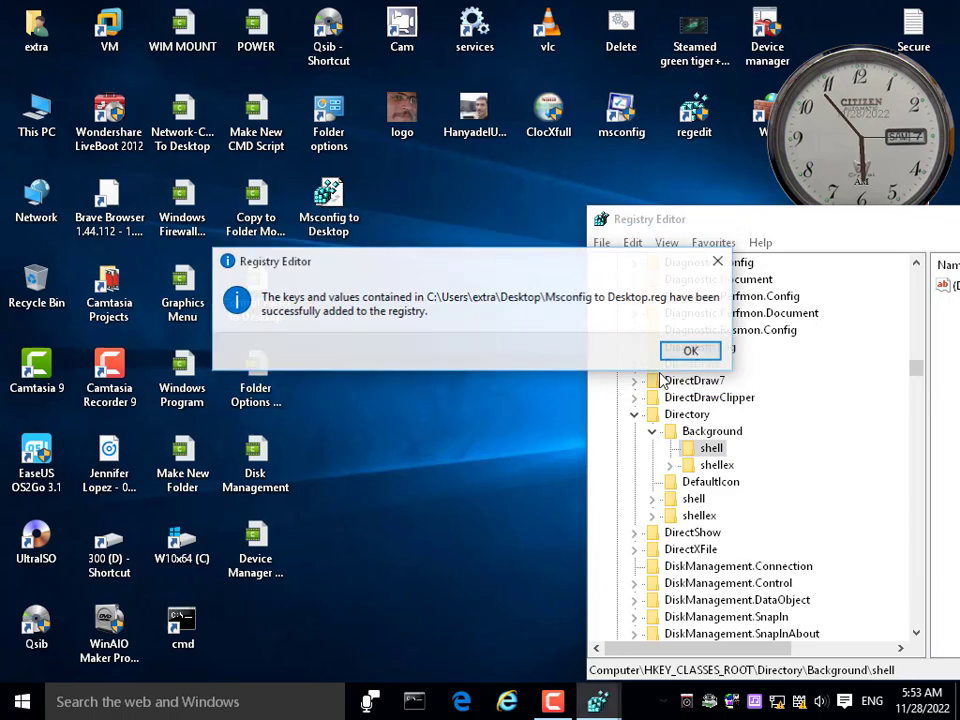
click(690, 350)
right_click(388, 284)
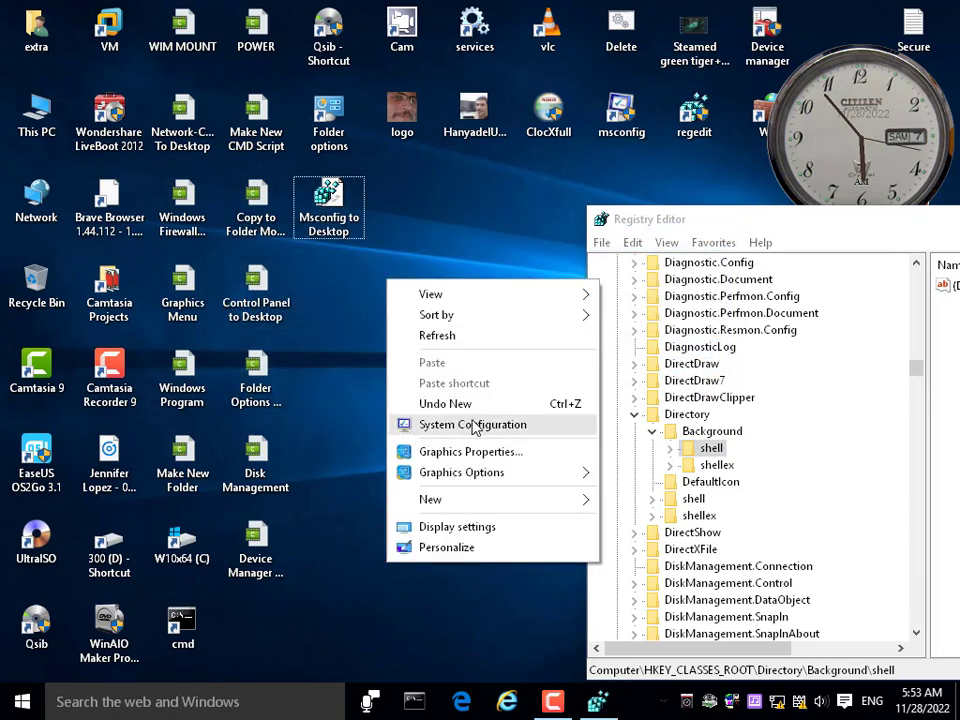
Close the Registry Editor and create a new Windows Command Script on the desktop, keeping its default name
double_click(603, 226)
right_click(452, 247)
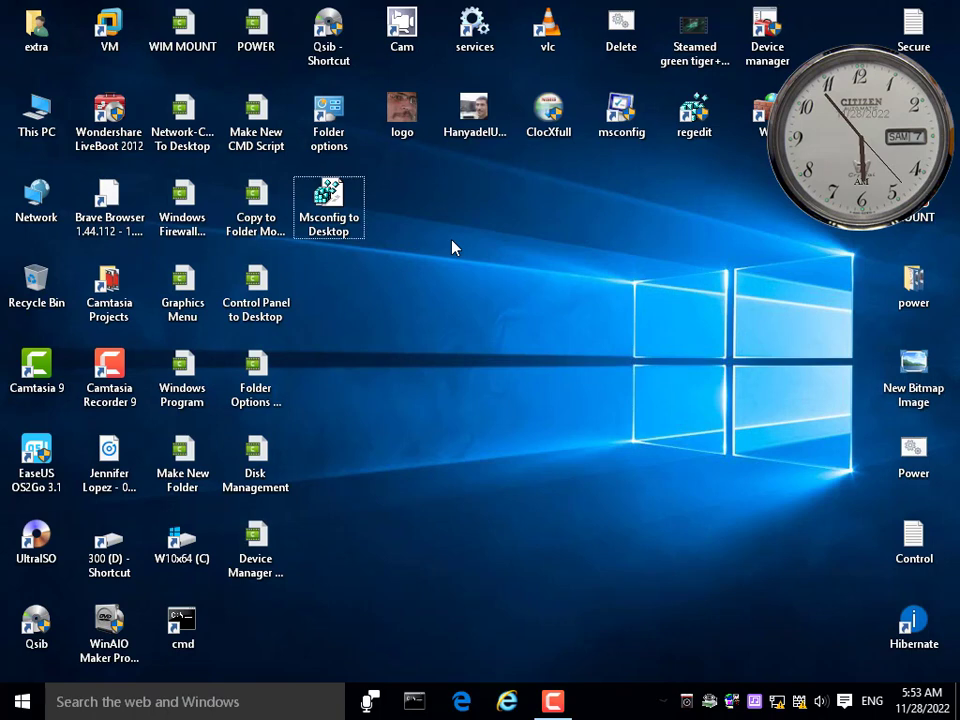
mouse_move(550, 467)
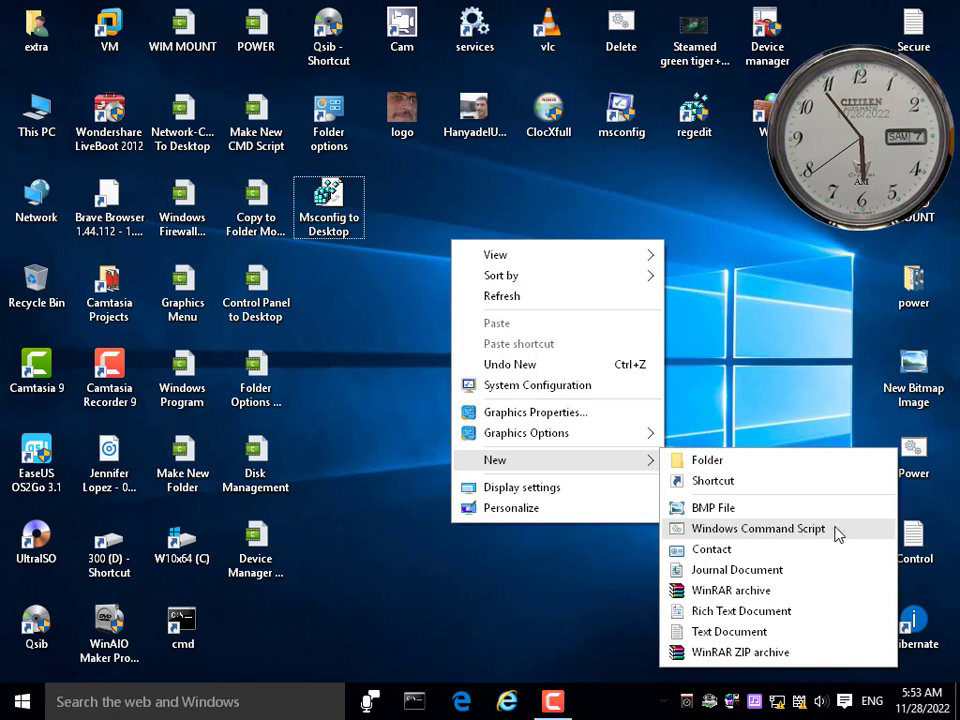
click(722, 533)
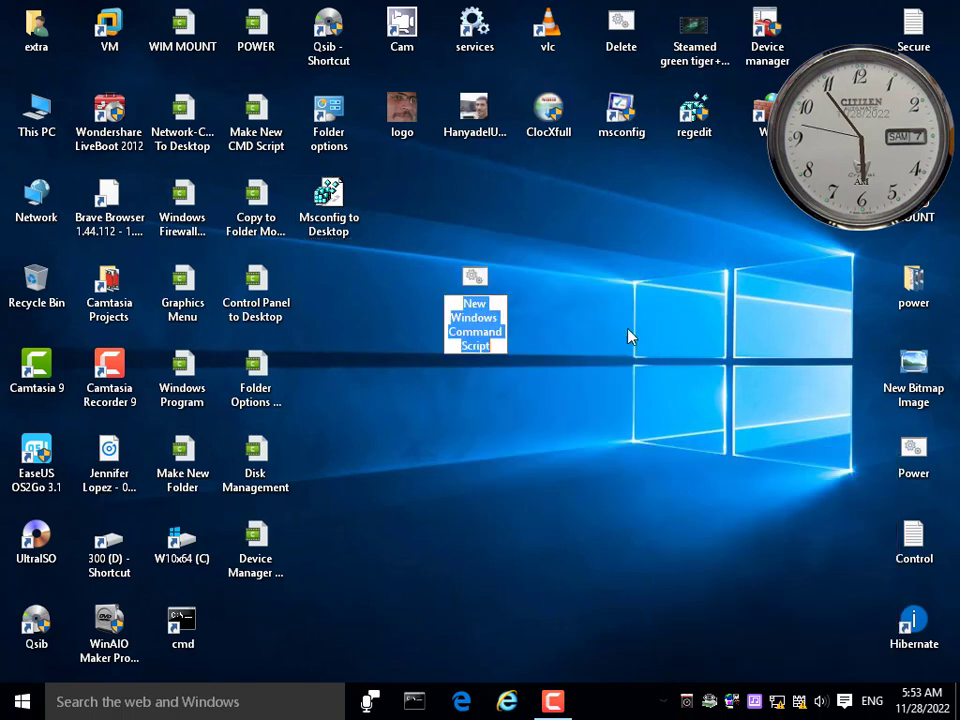
drag(478, 284, 583, 254)
key(Escape)
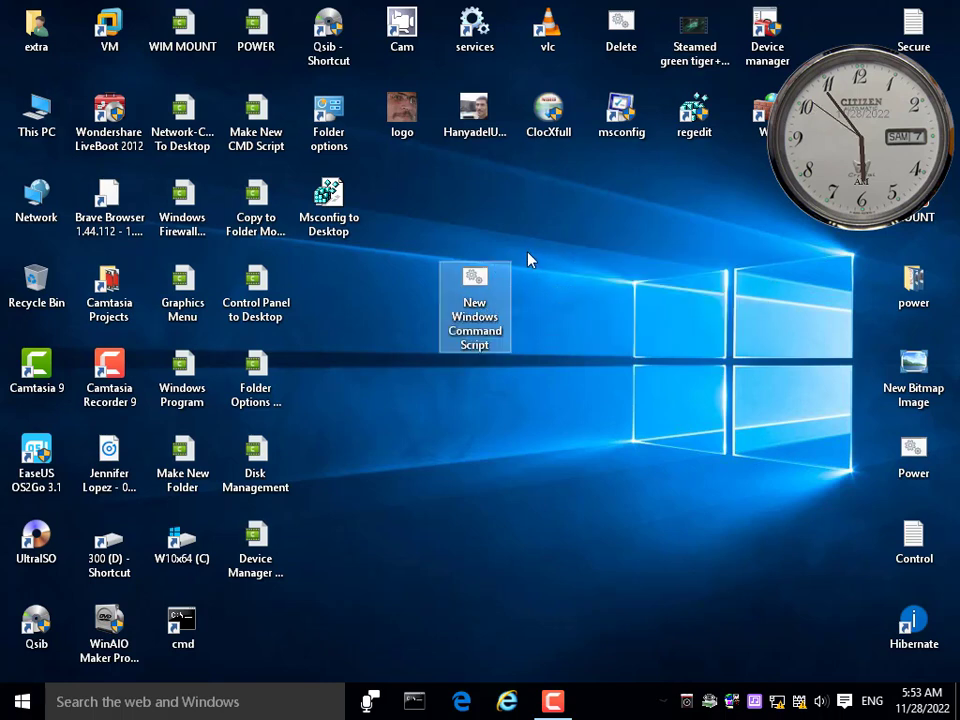
right_click(465, 272)
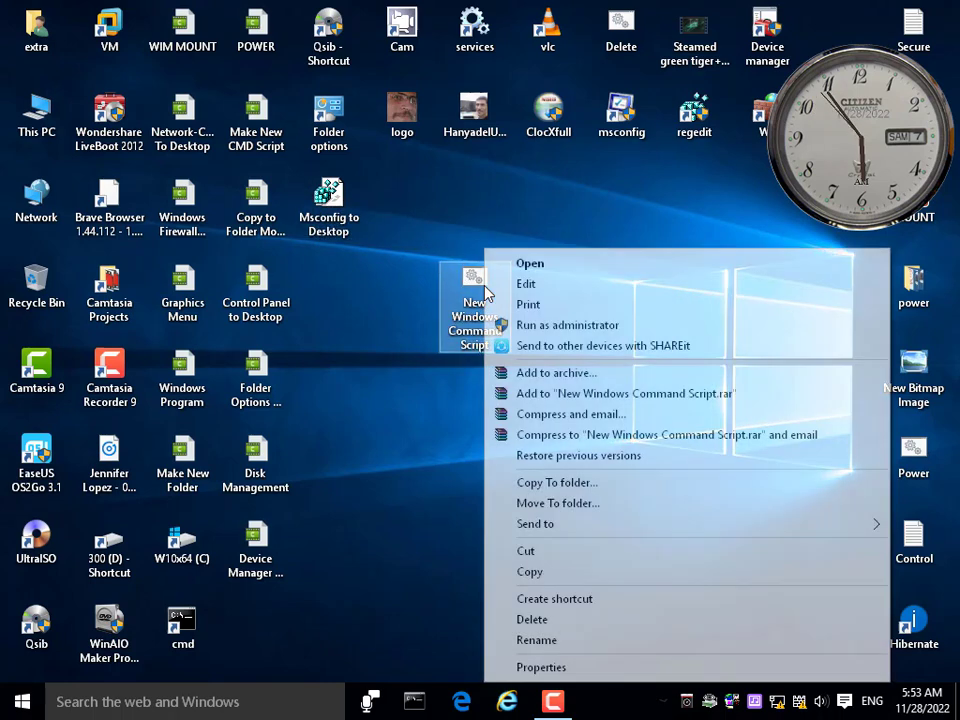
click(549, 284)
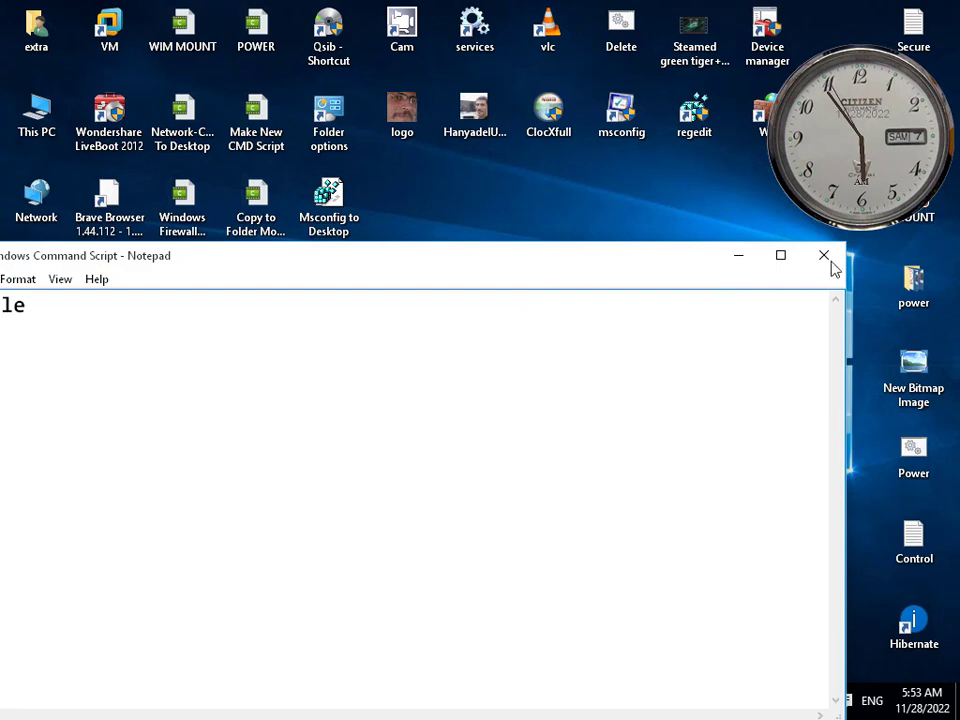
click(826, 258)
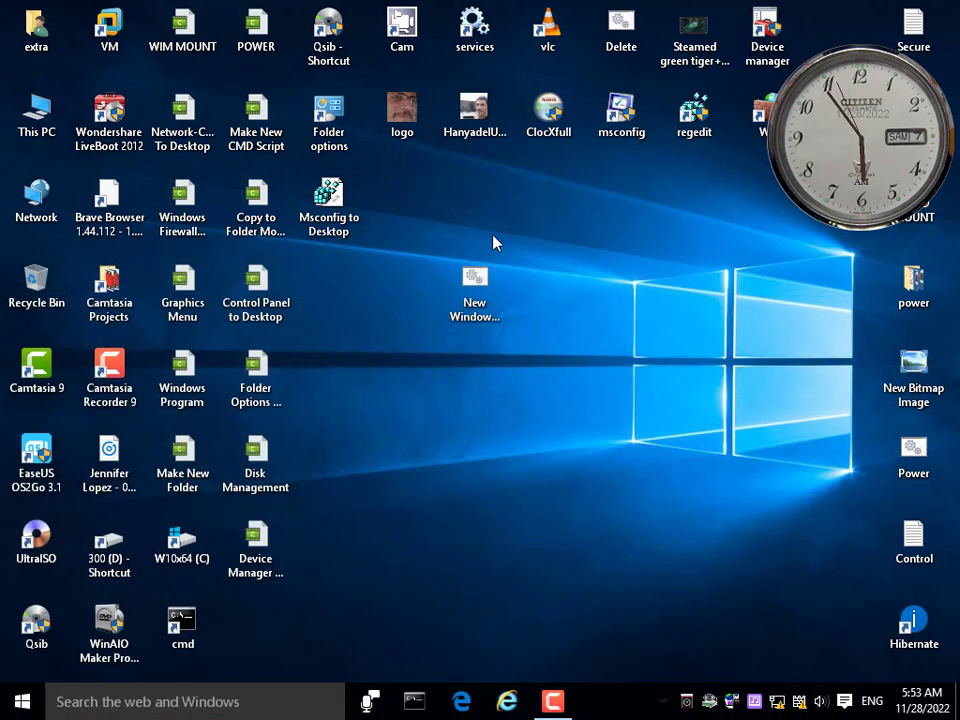
Rename the new command script to Msconfig to Desktop Delete, copying the first part from the exported registry file's name
click(327, 228)
click(328, 224)
right_click(327, 226)
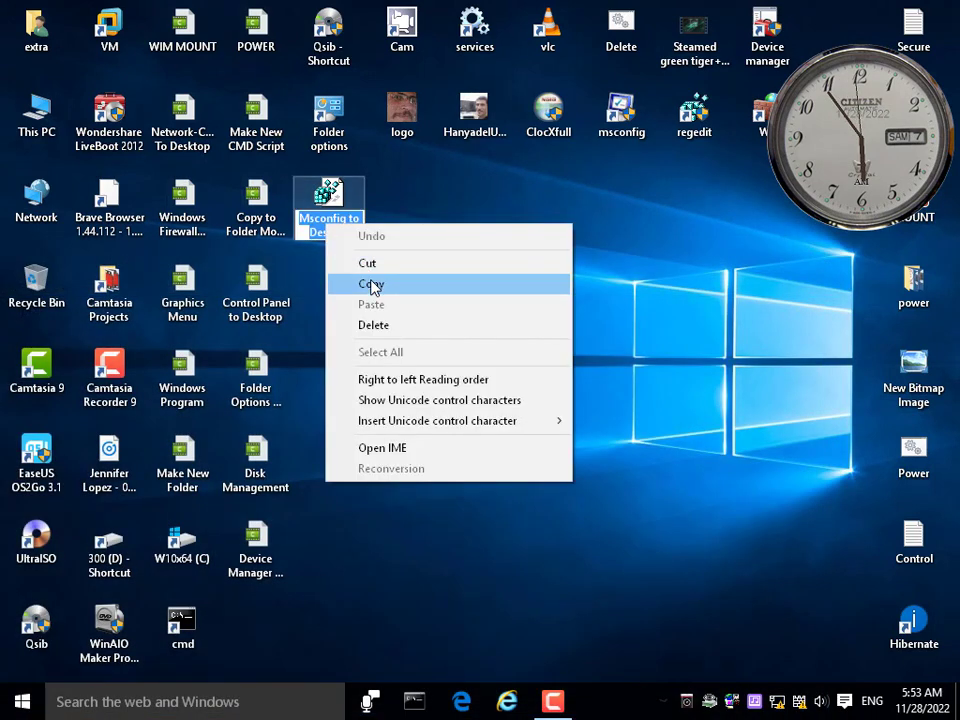
click(371, 285)
click(477, 305)
click(477, 315)
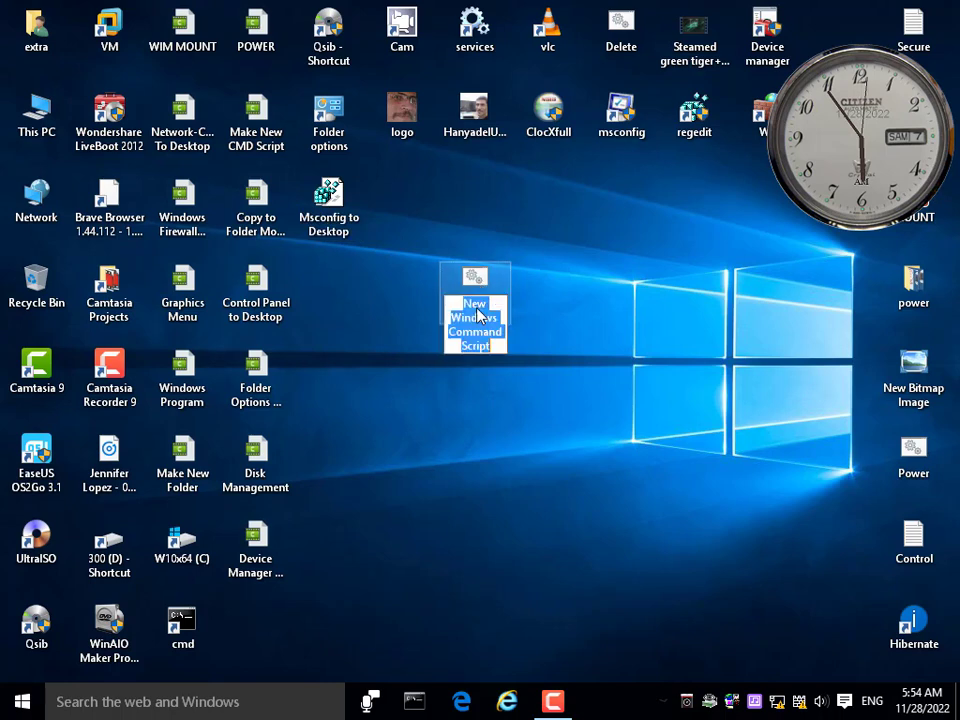
right_click(477, 315)
click(548, 389)
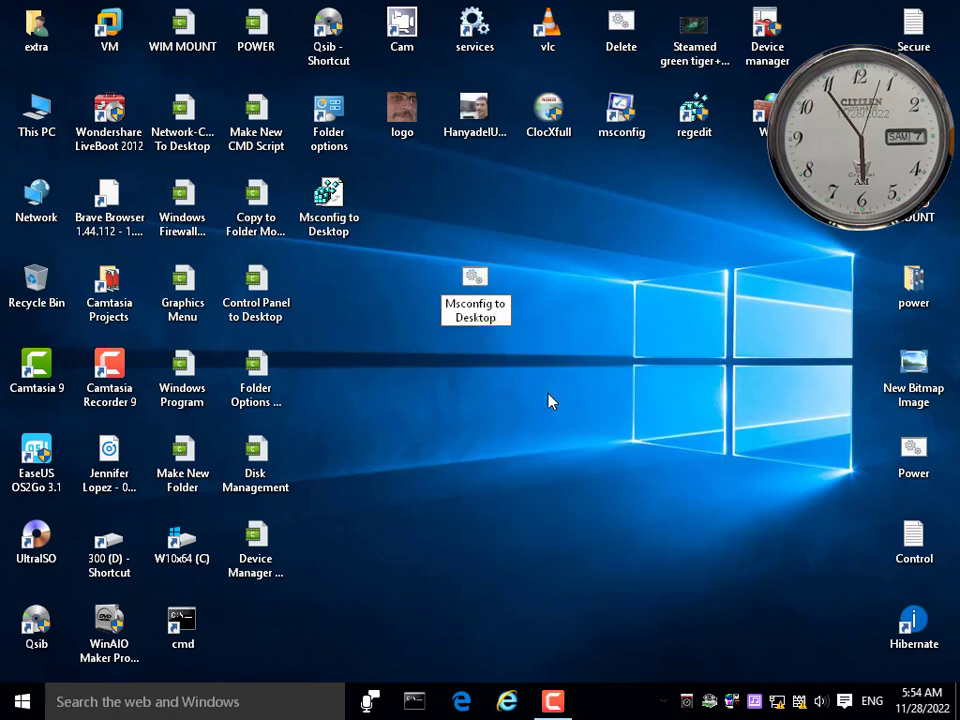
text(De)
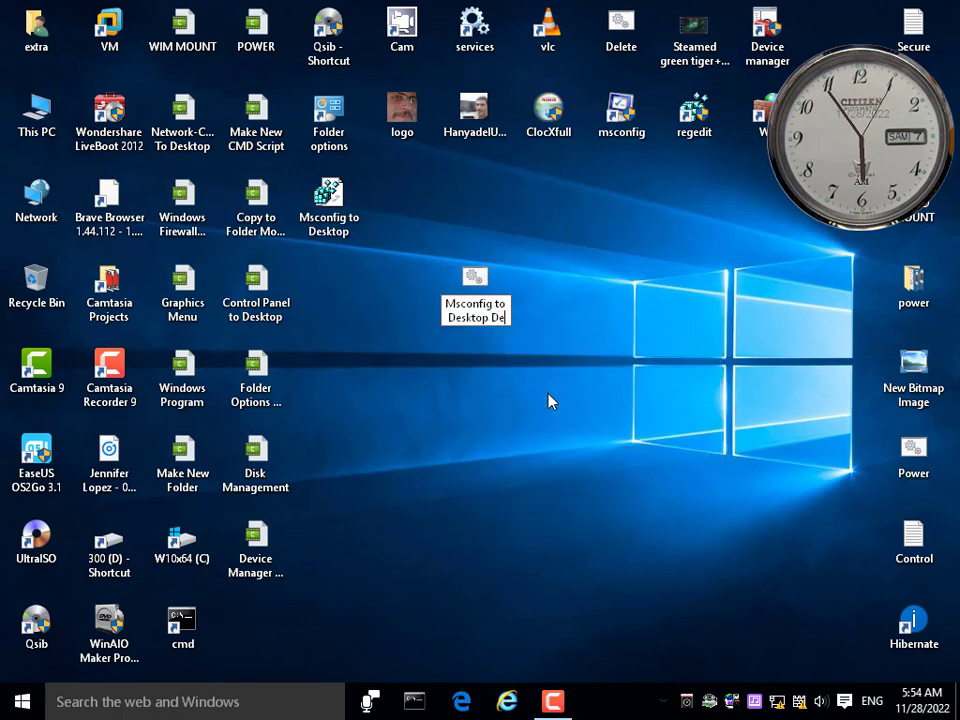
text(lete)
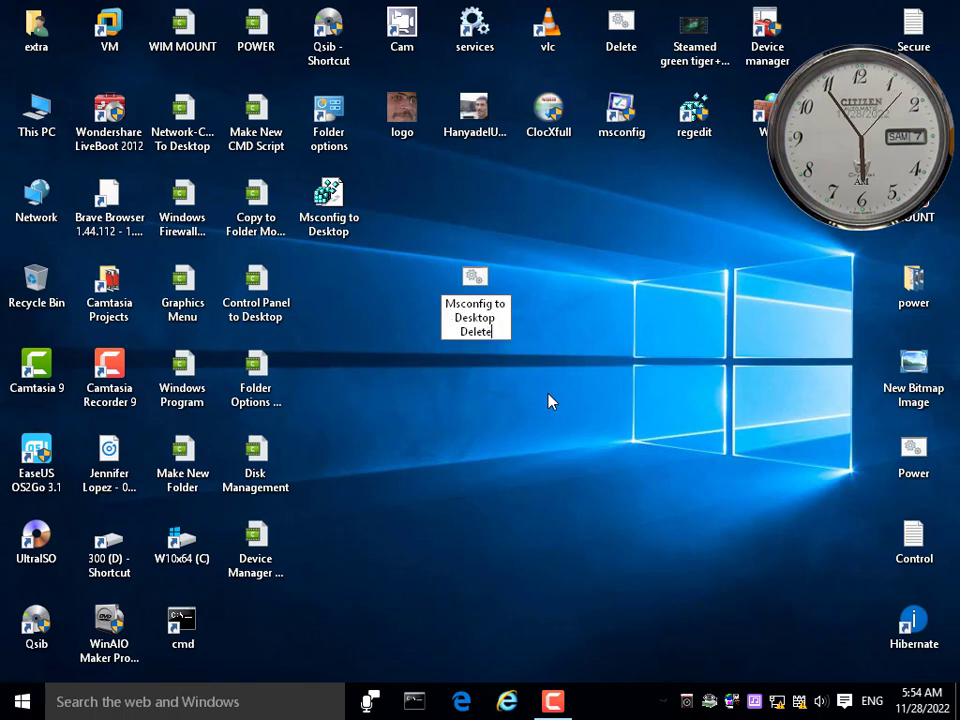
key(Return)
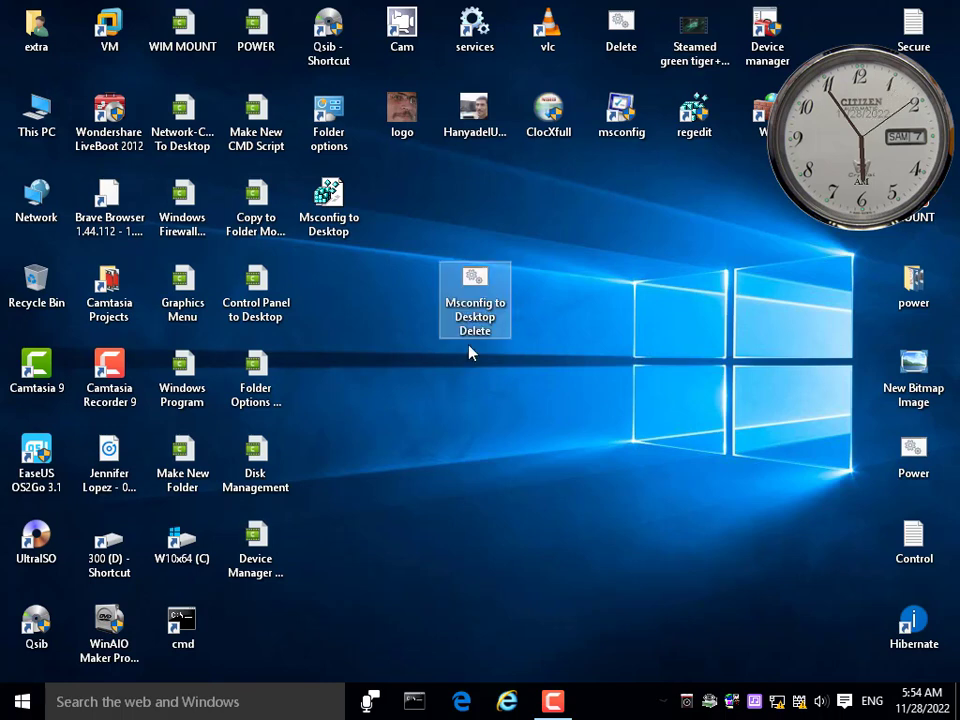
Open the Msconfig to Desktop Delete script for editing and check the desktop context menu for System Configuration
right_click(493, 262)
click(495, 282)
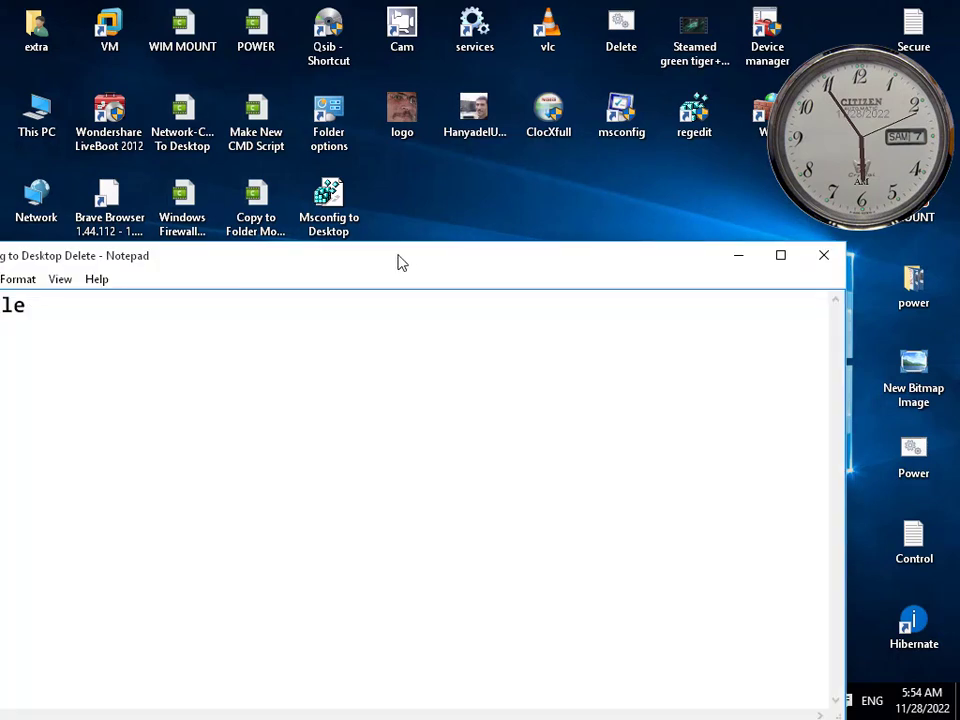
drag(396, 261, 850, 336)
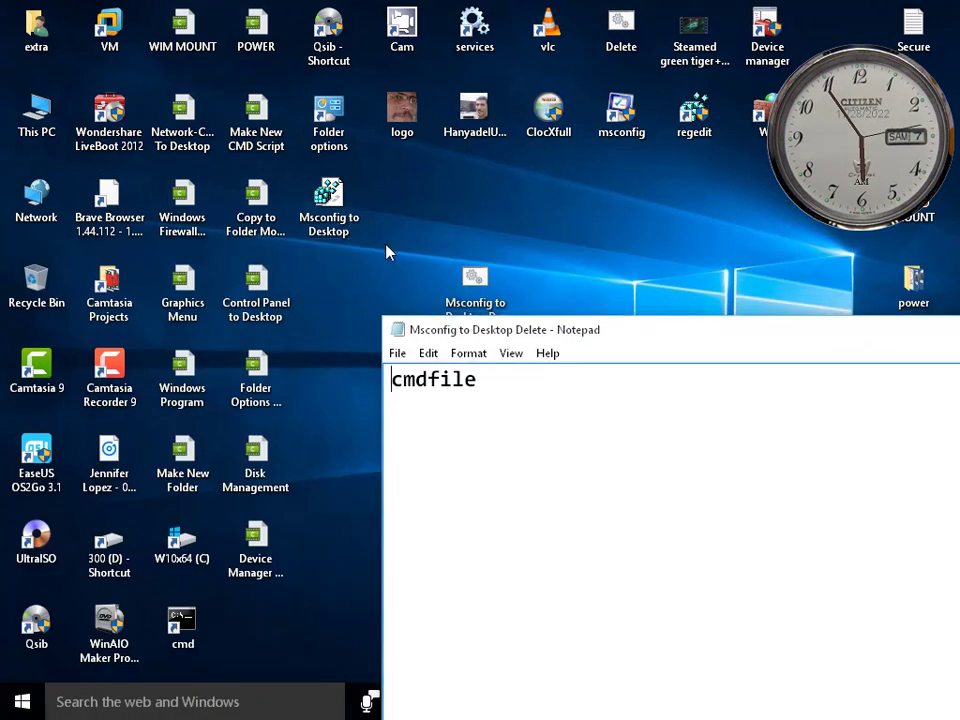
right_click(452, 187)
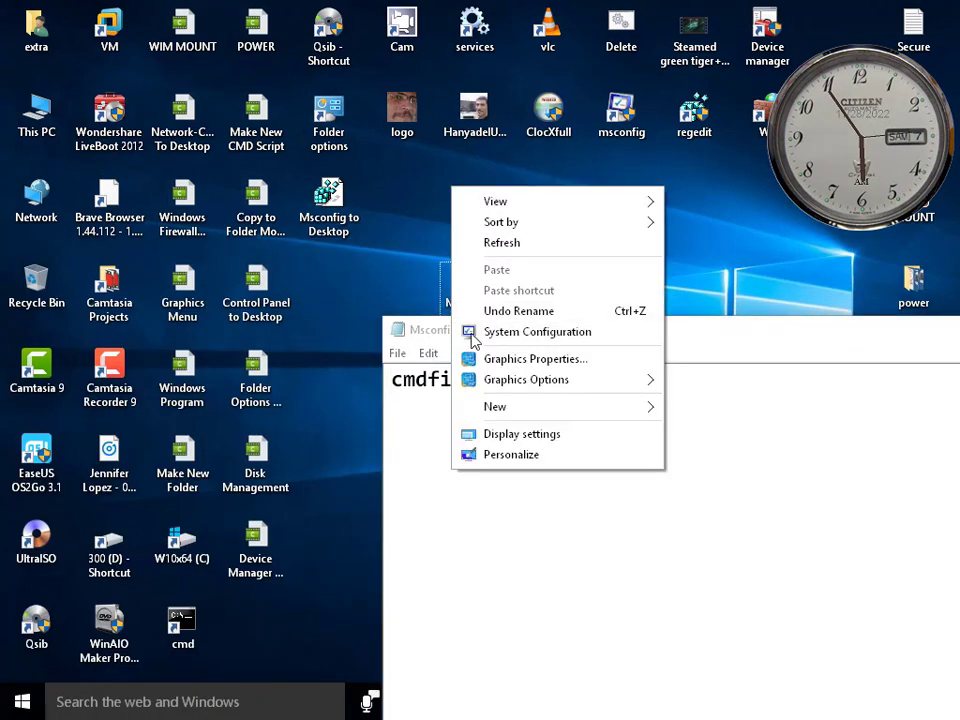
Open the Msconfig to Desktop registry file for editing, copy \Directory\Background\shell\MS from its first key path, and close the file
click(330, 213)
right_click(325, 192)
click(362, 224)
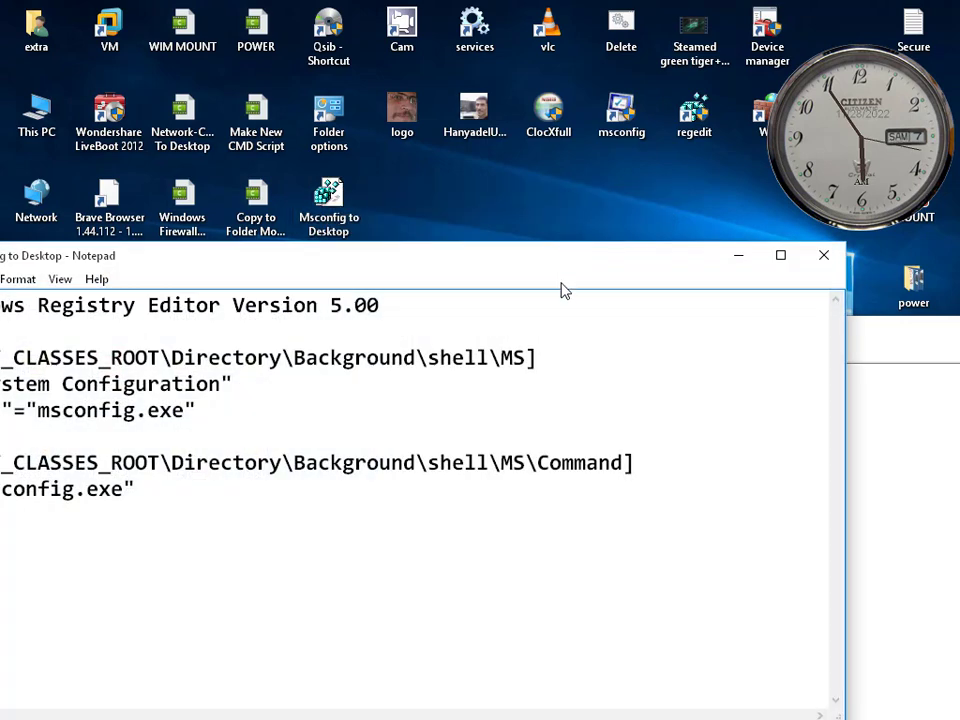
drag(518, 268, 689, 161)
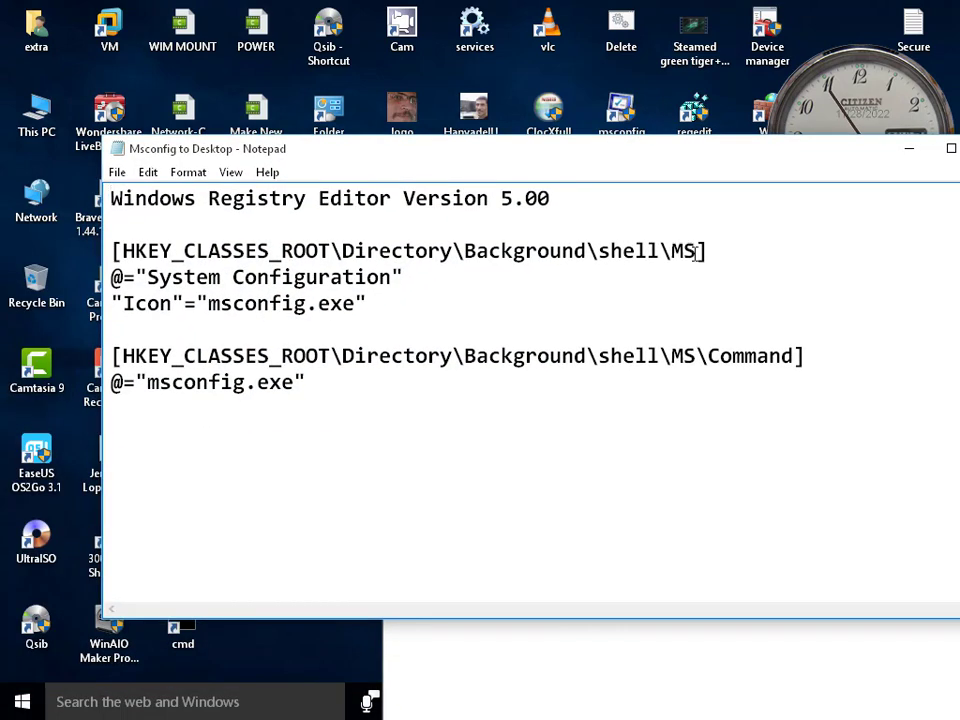
drag(696, 251, 330, 253)
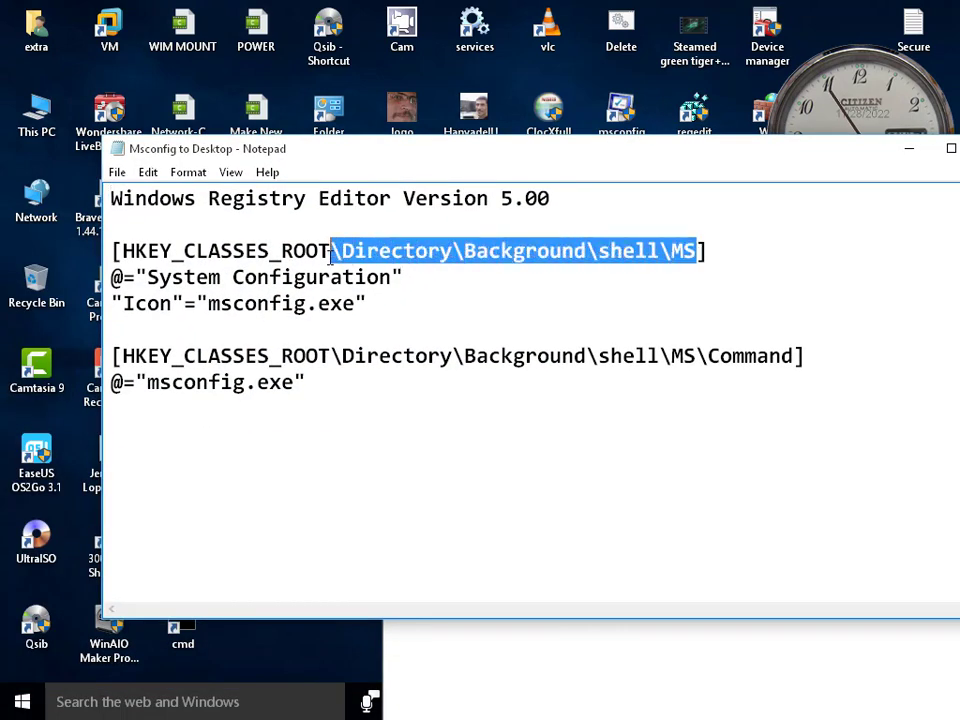
right_click(351, 252)
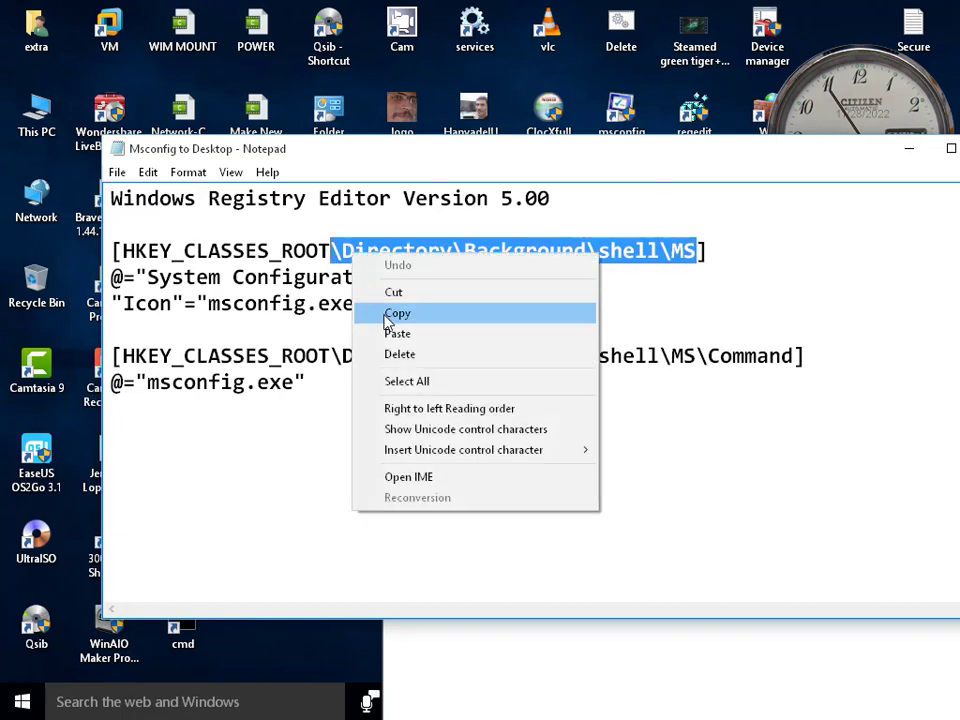
click(385, 315)
drag(790, 158, 655, 158)
click(857, 149)
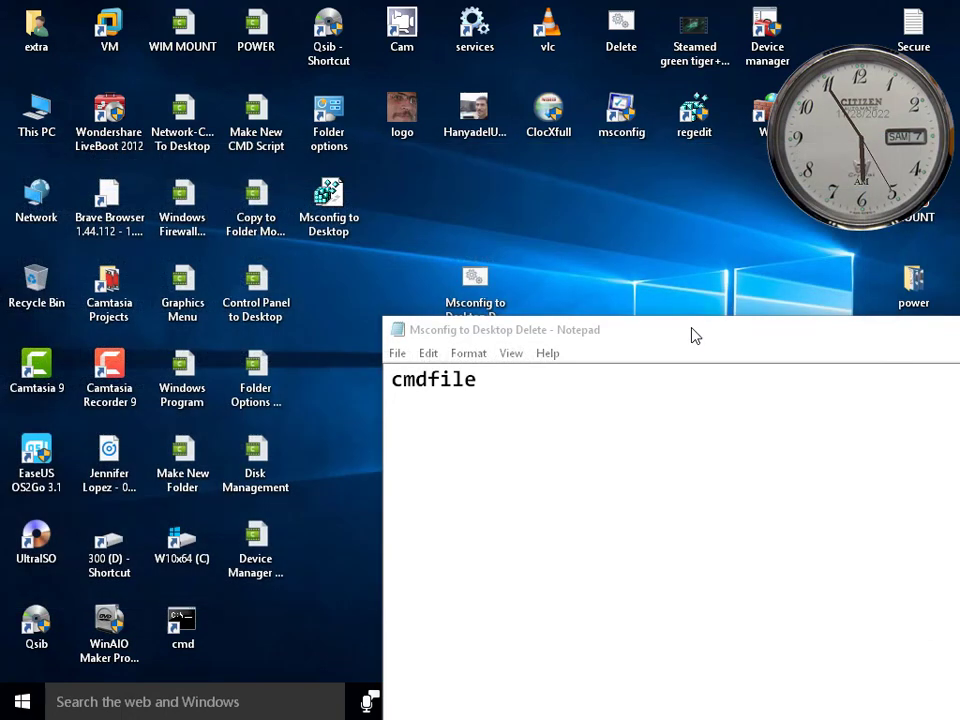
Replace the script's cmdfile text with reg delete hkcr\Directory\Background\shell\MS, pasting the copied key path after hkcr
drag(674, 329, 563, 285)
drag(463, 339, 153, 338)
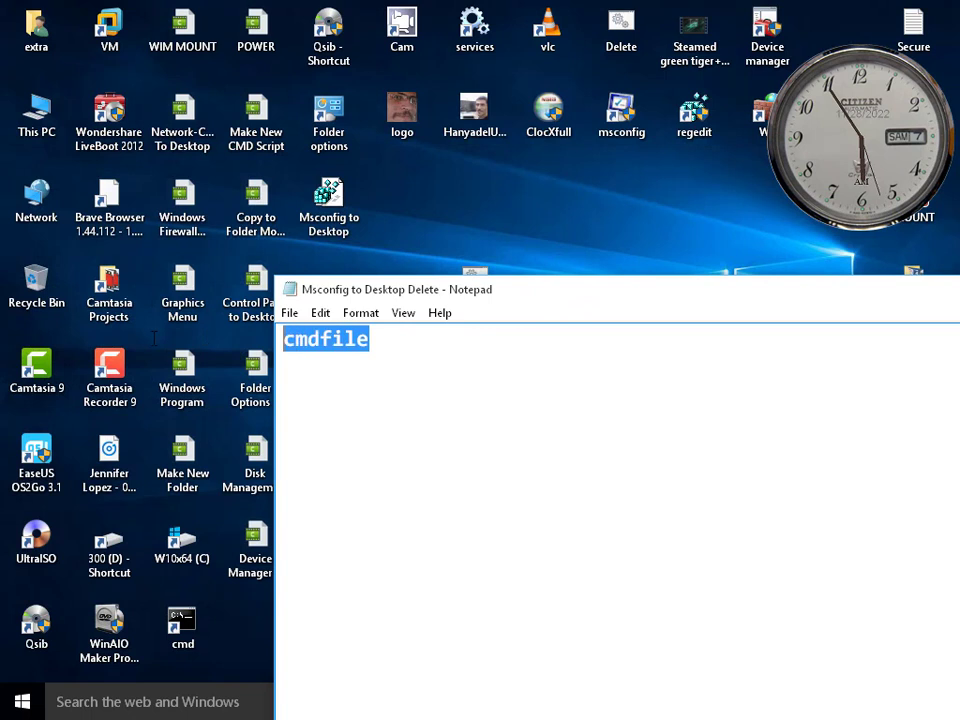
text(reg)
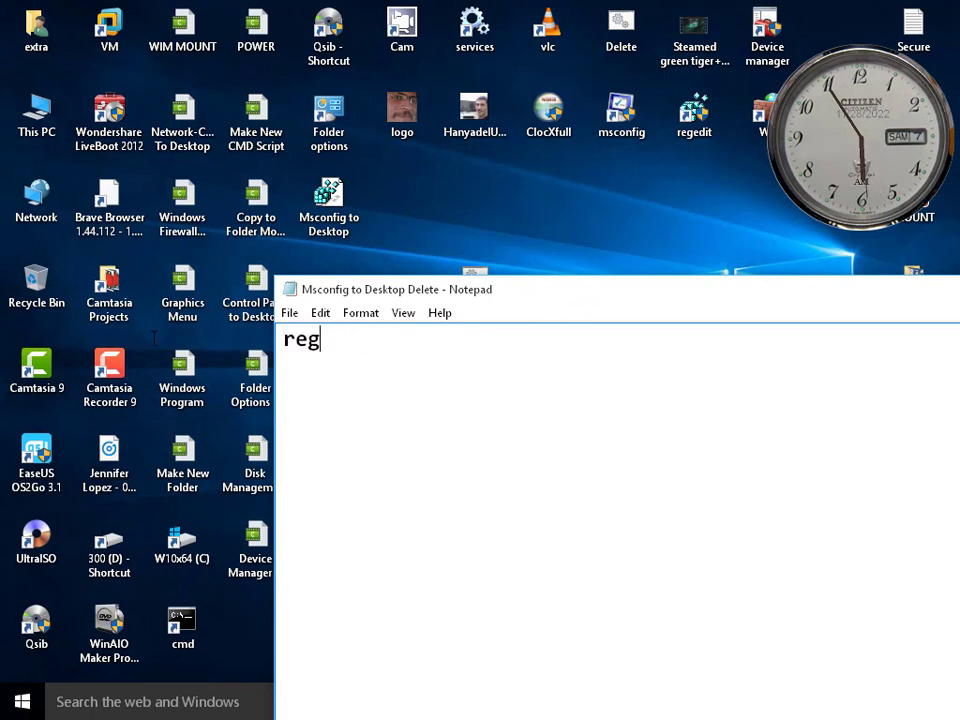
text( delete)
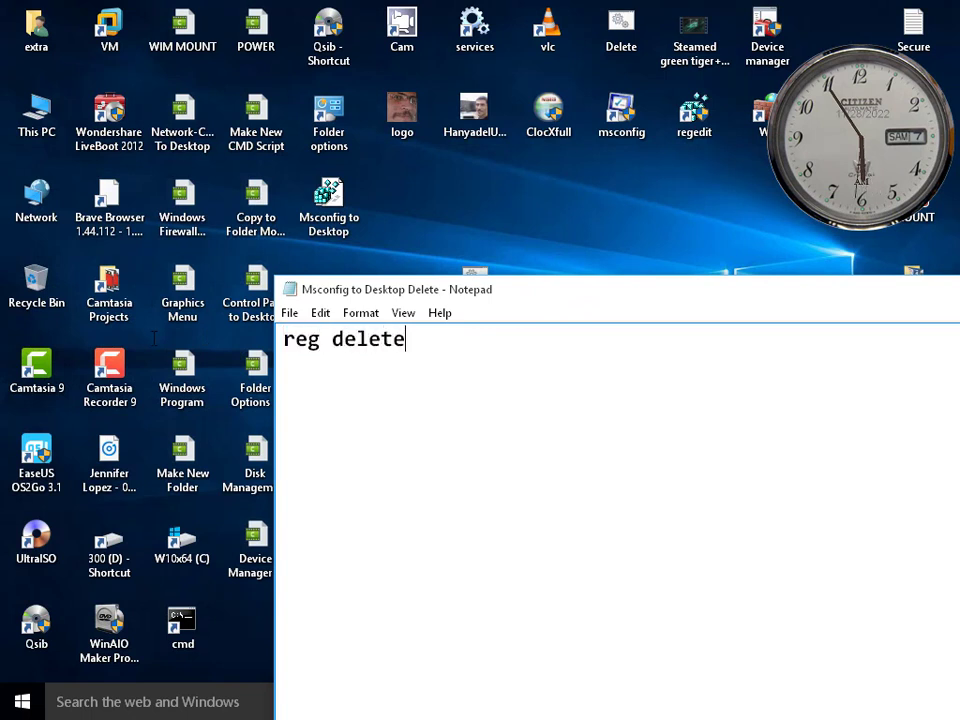
text( hk)
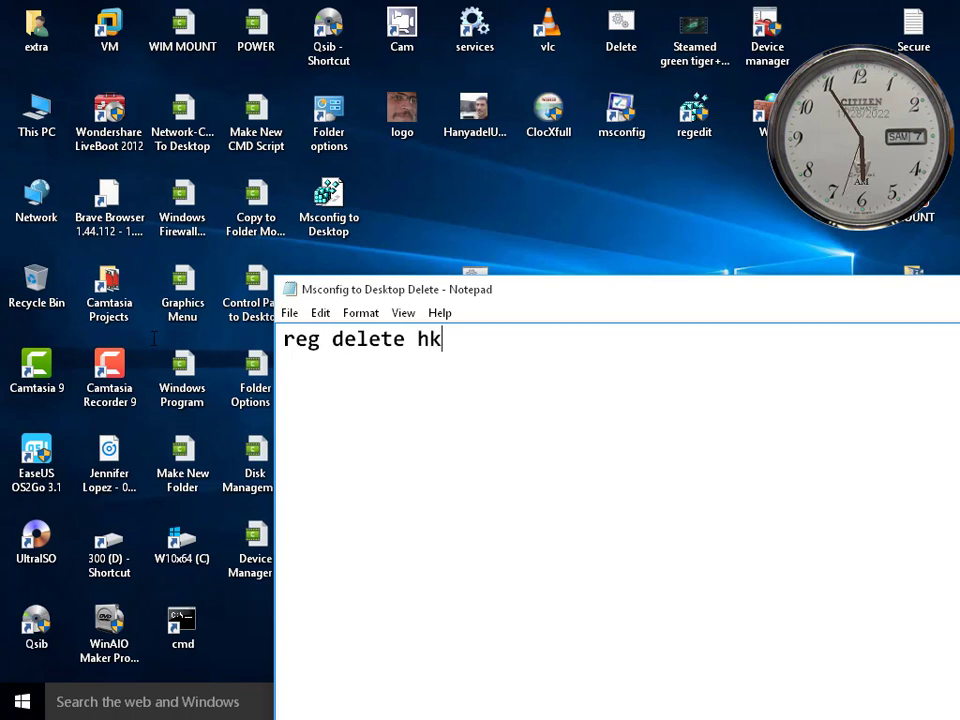
text(cr)
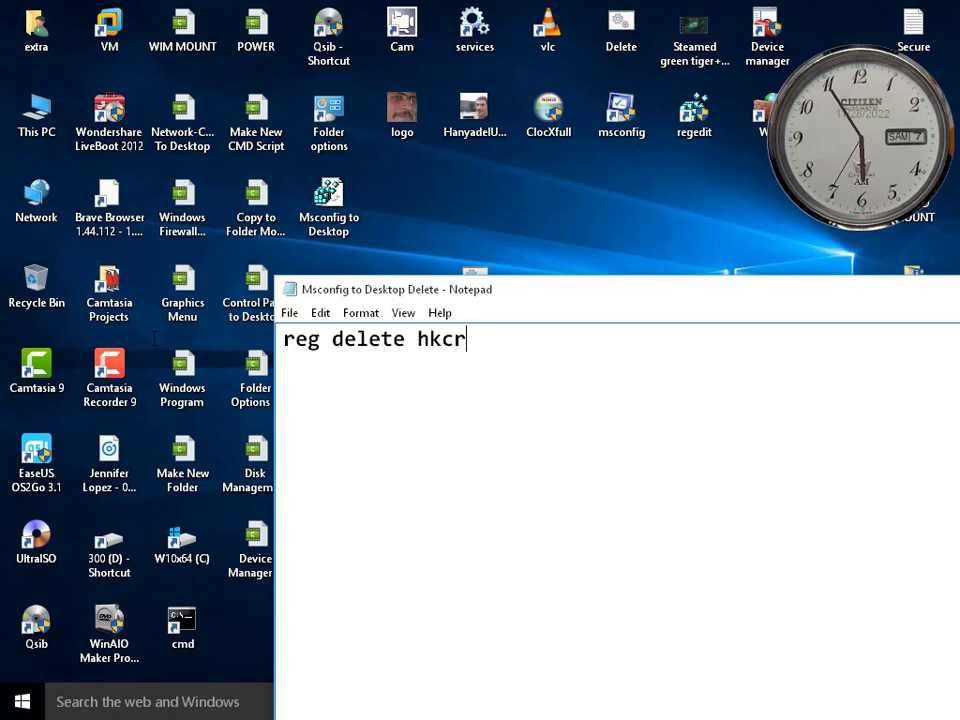
right_click(499, 345)
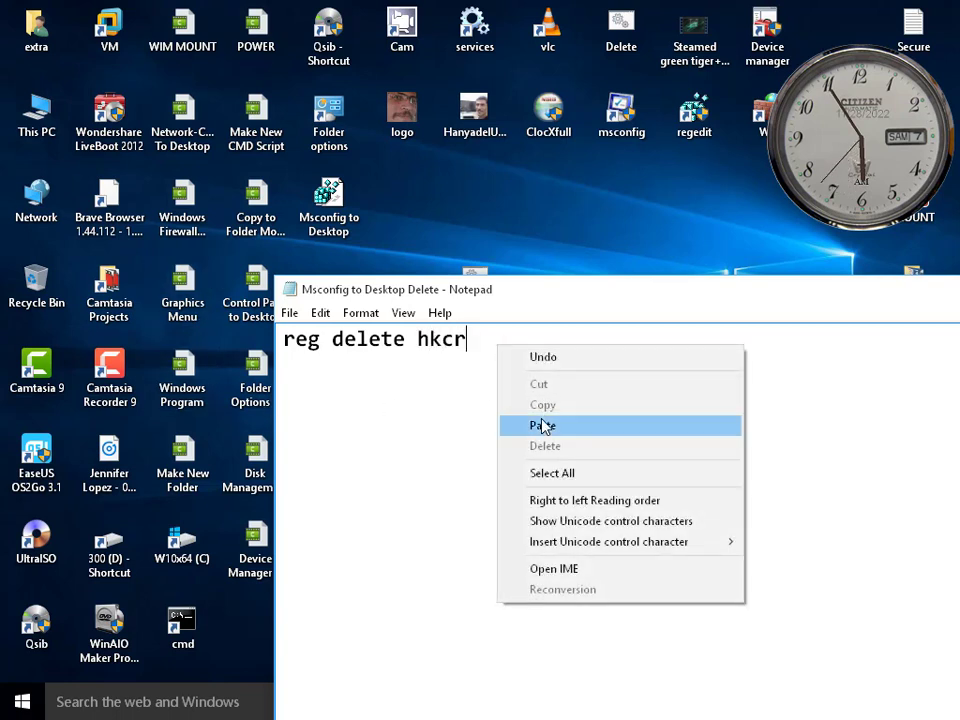
click(542, 425)
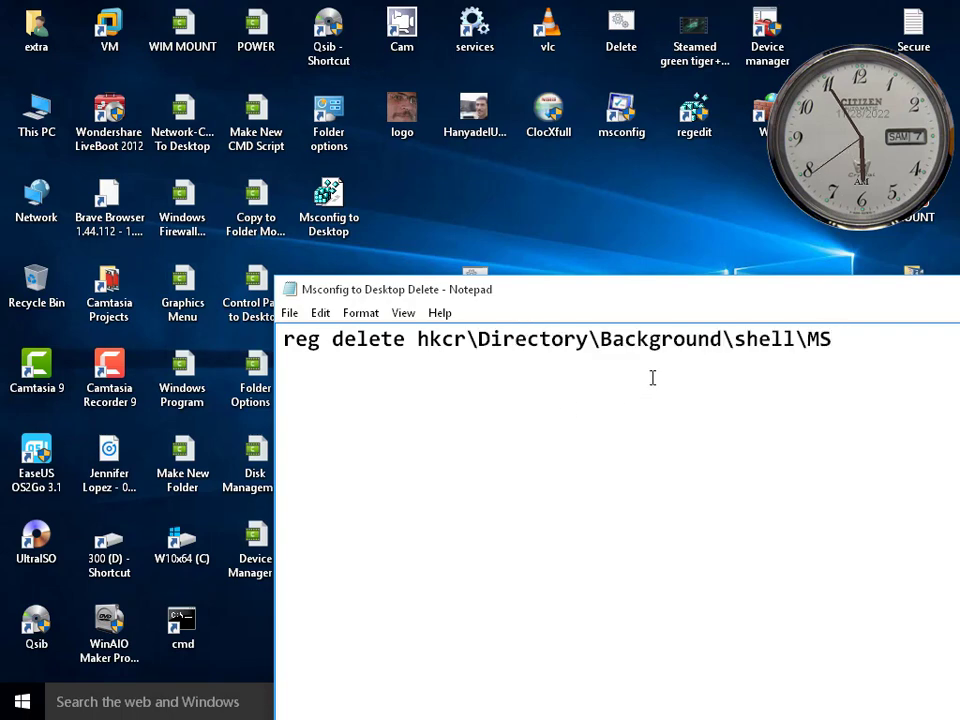
Append the /f option to the reg delete command, then save and close the script
double_click(291, 292)
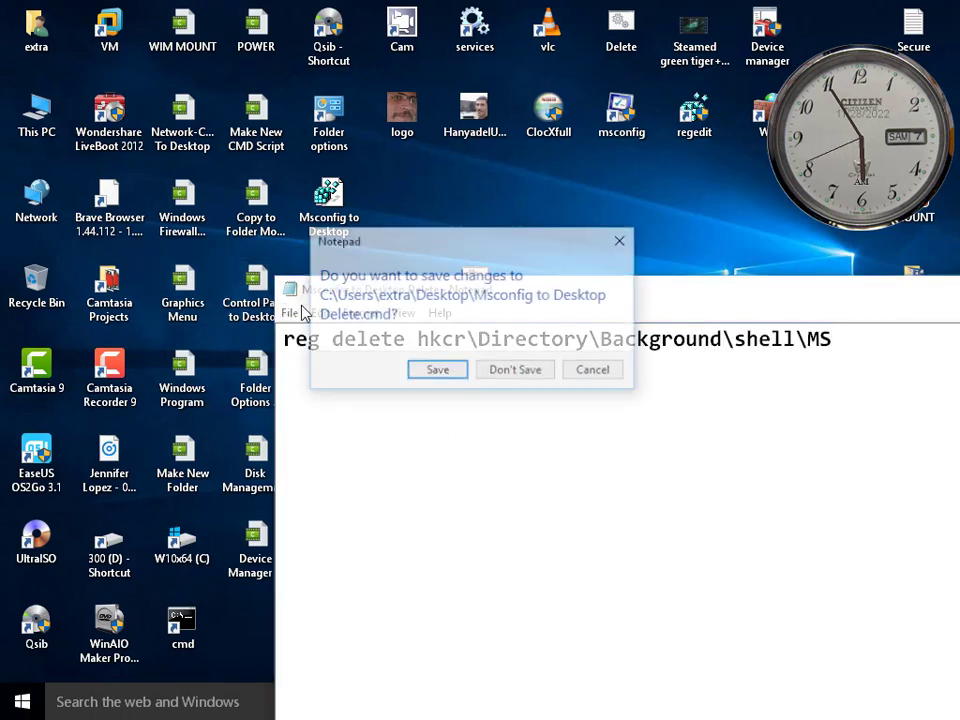
click(612, 371)
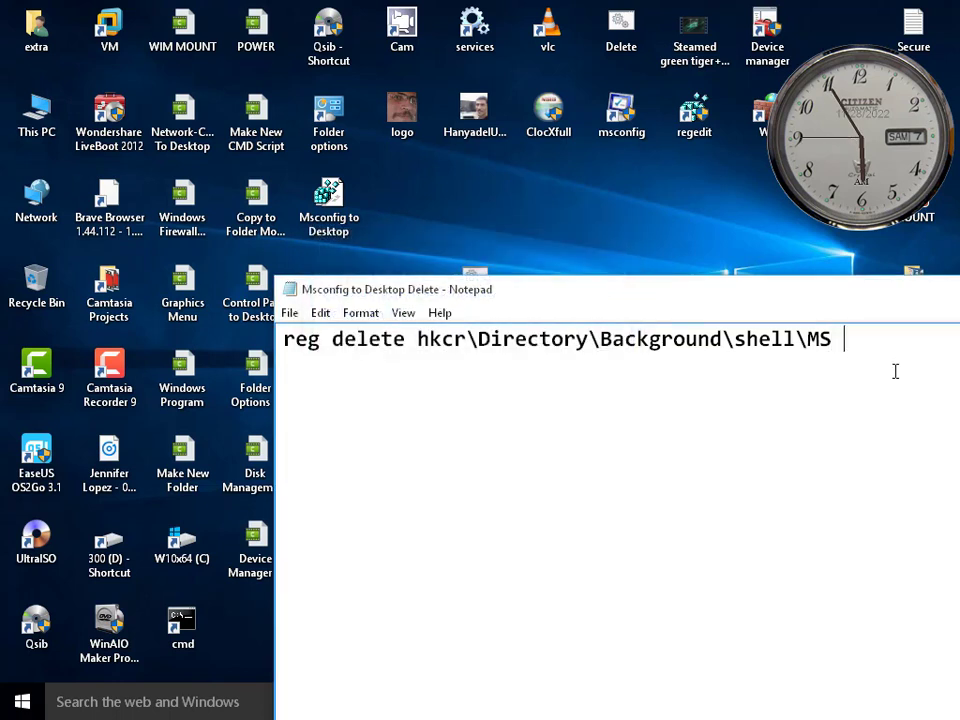
text(/f)
double_click(290, 290)
click(437, 374)
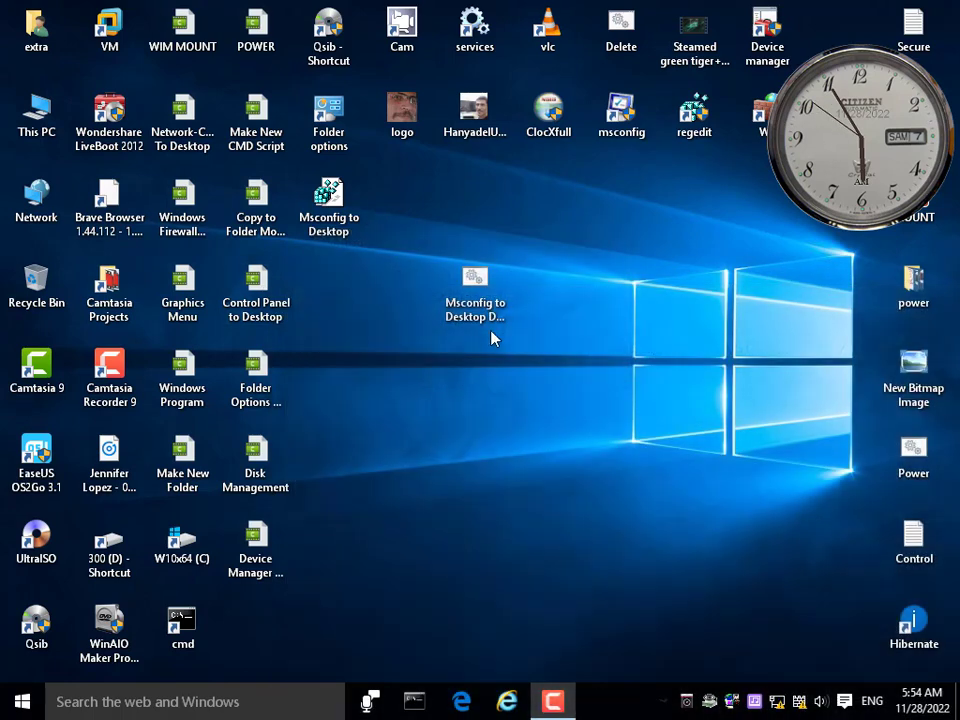
Move the Msconfig to Desktop Delete script up one row, run it as administrator, and check the refreshed desktop's context menu
drag(480, 283, 494, 235)
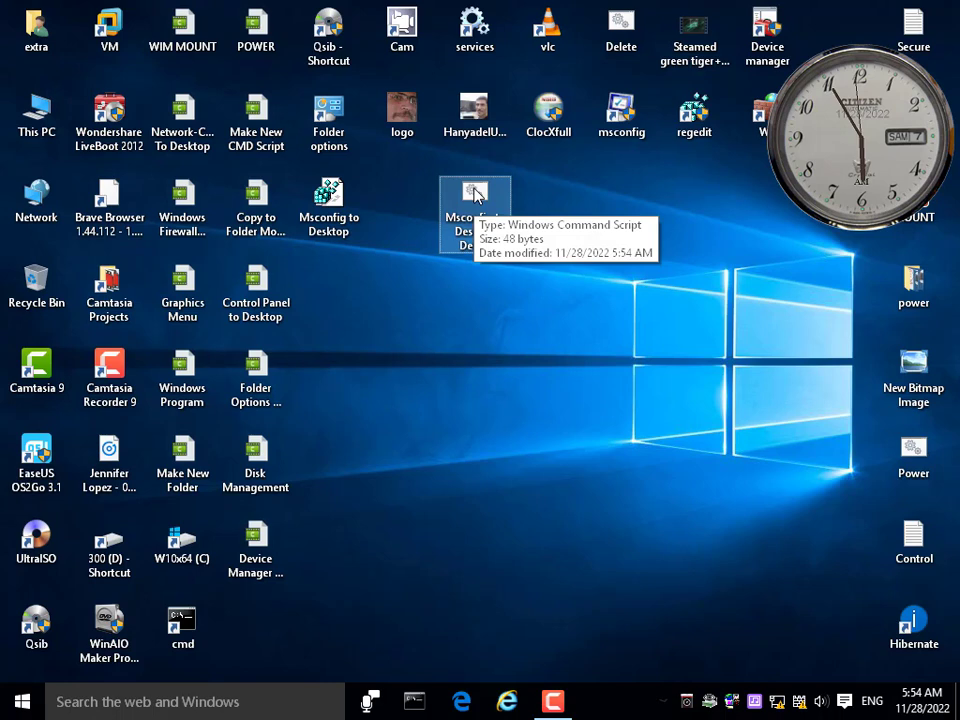
right_click(475, 193)
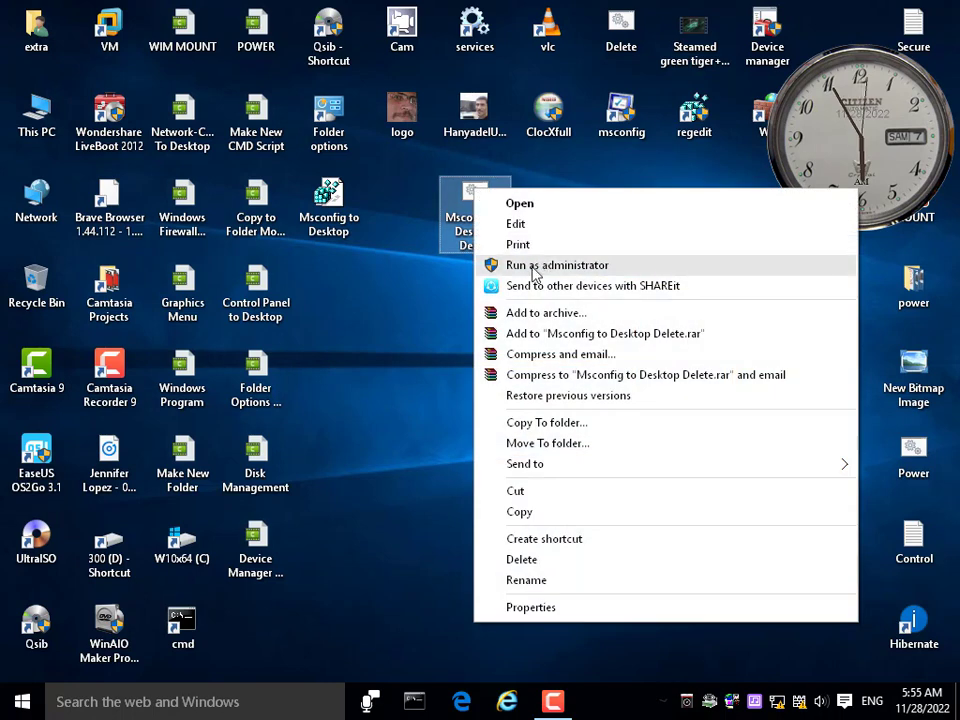
click(441, 321)
right_click(421, 318)
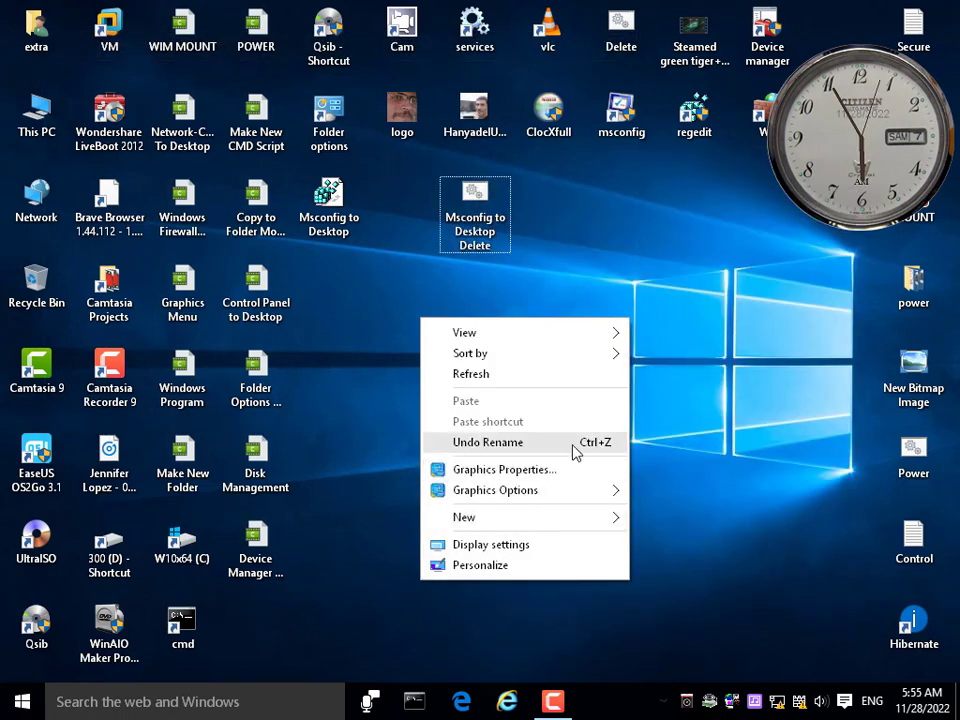
click(507, 376)
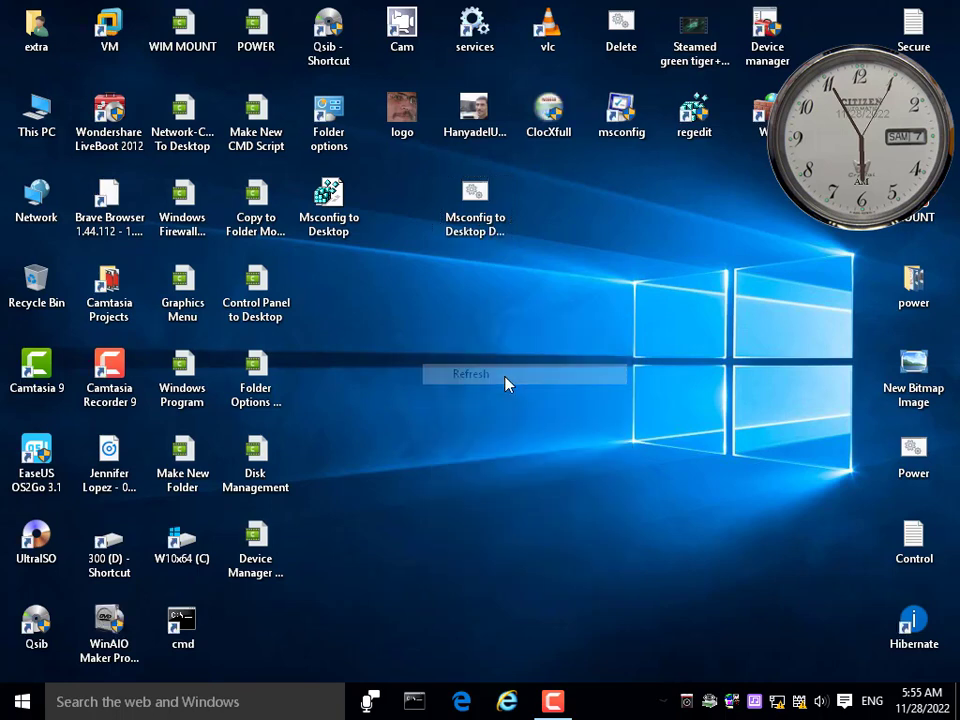
right_click(405, 285)
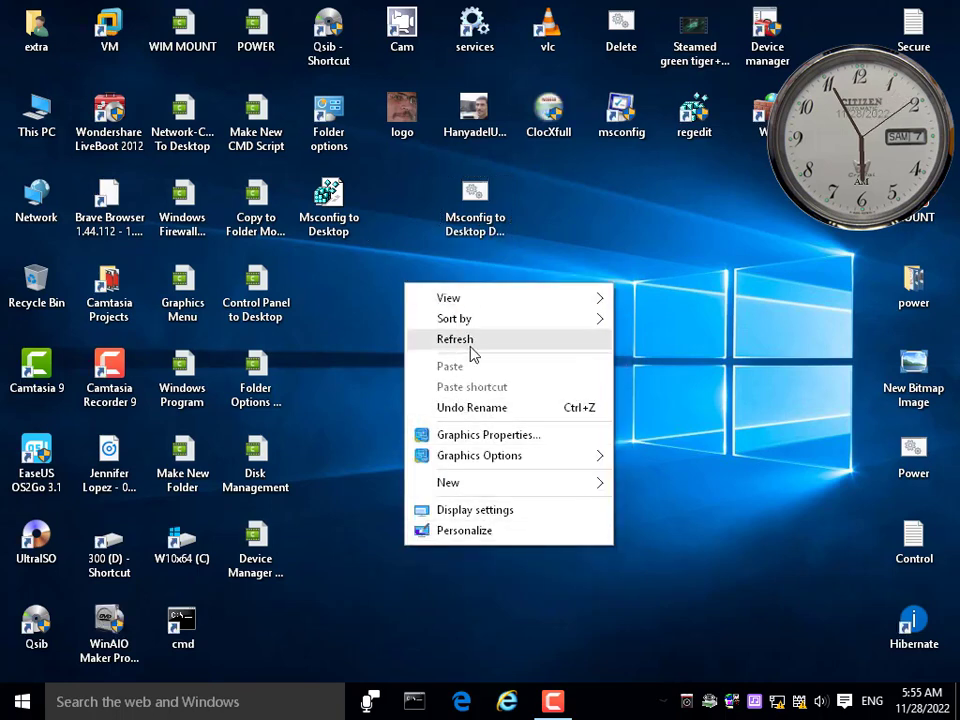
Merge the Msconfig to Desktop registry file into the registry again
right_click(326, 205)
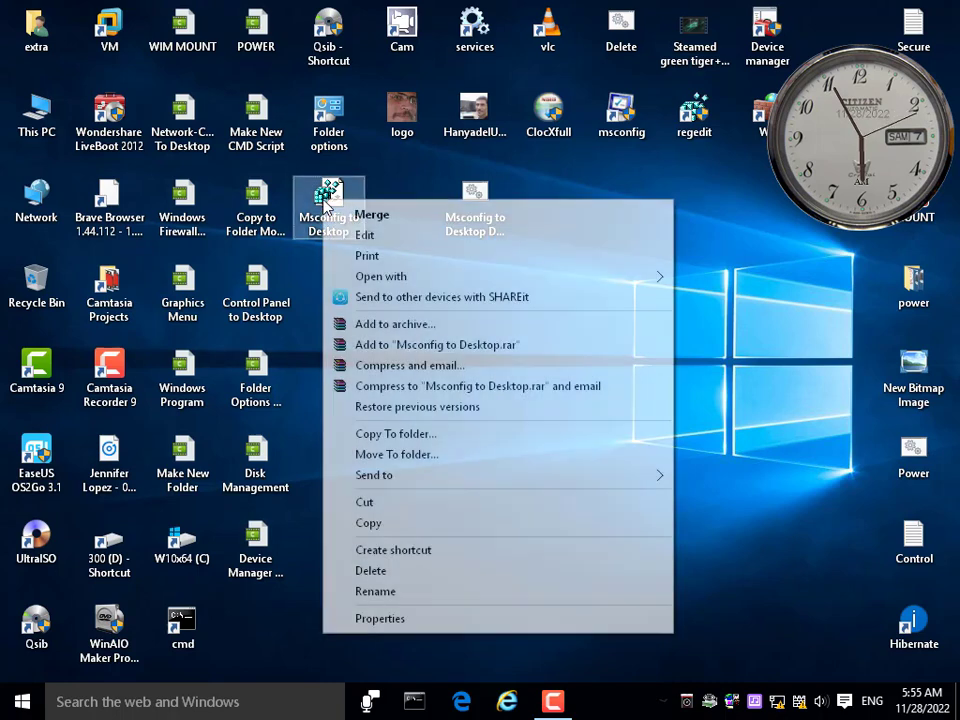
click(376, 219)
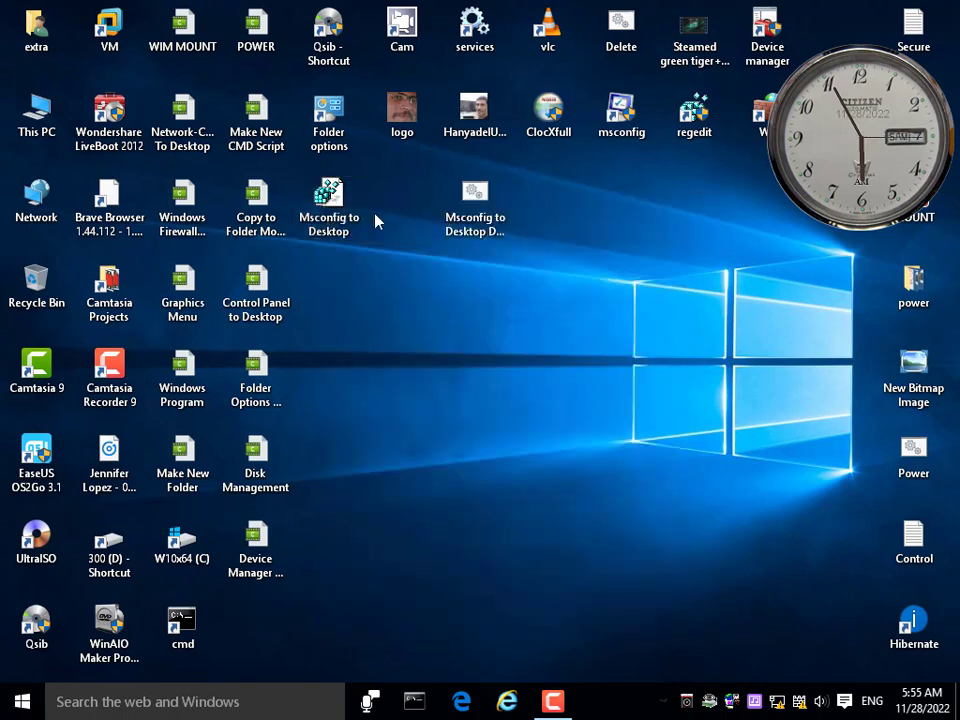
click(636, 375)
click(690, 352)
Launch System Configuration from the desktop context menu, close it, and check that menu again
right_click(439, 293)
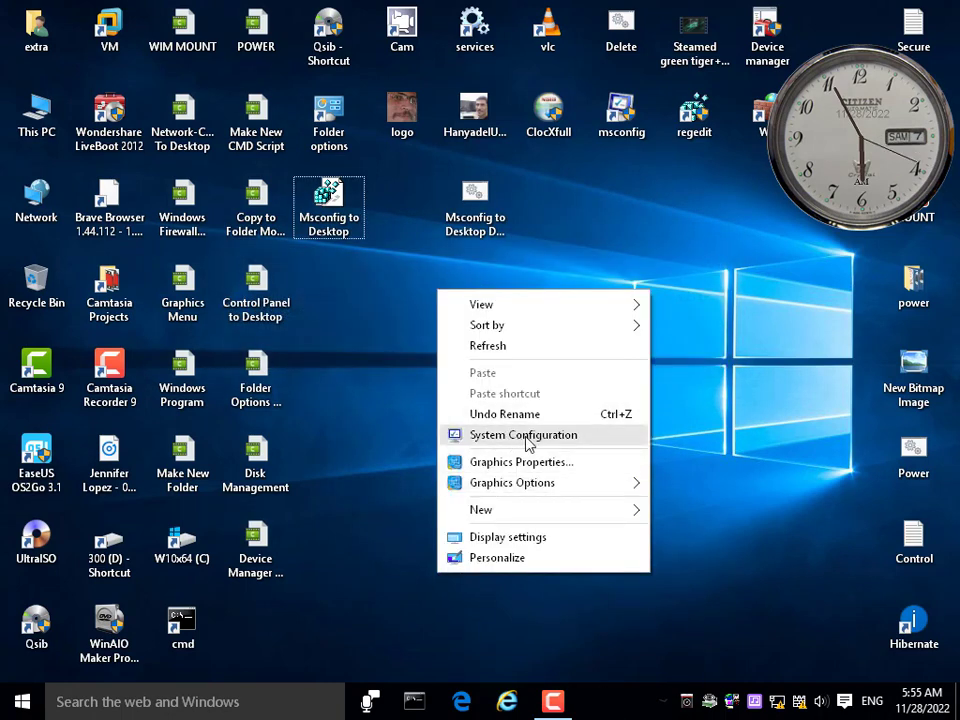
click(478, 435)
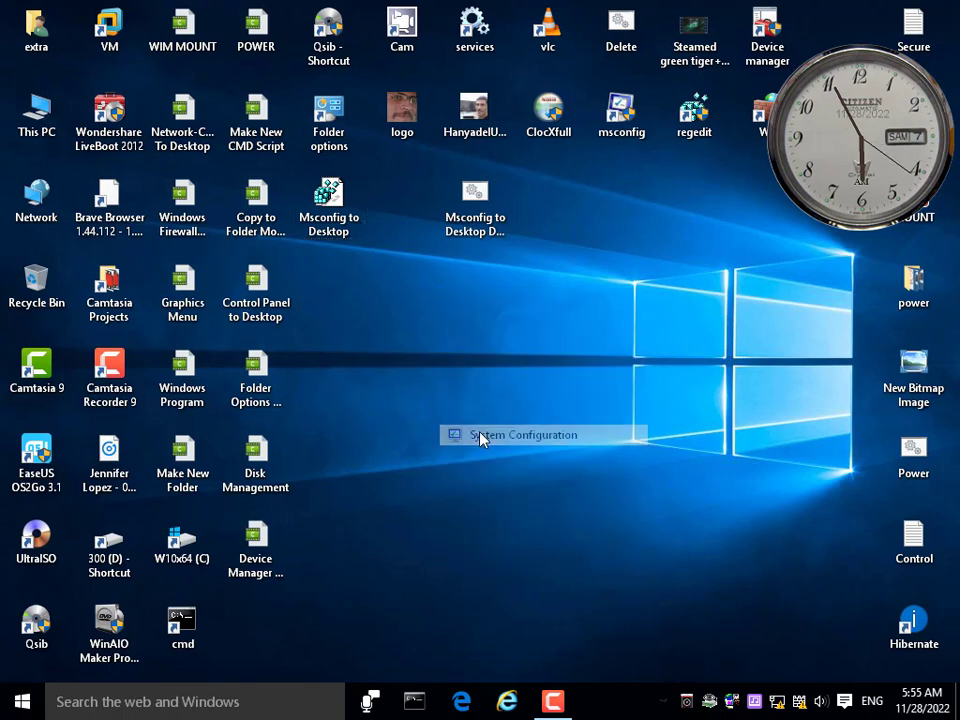
click(510, 502)
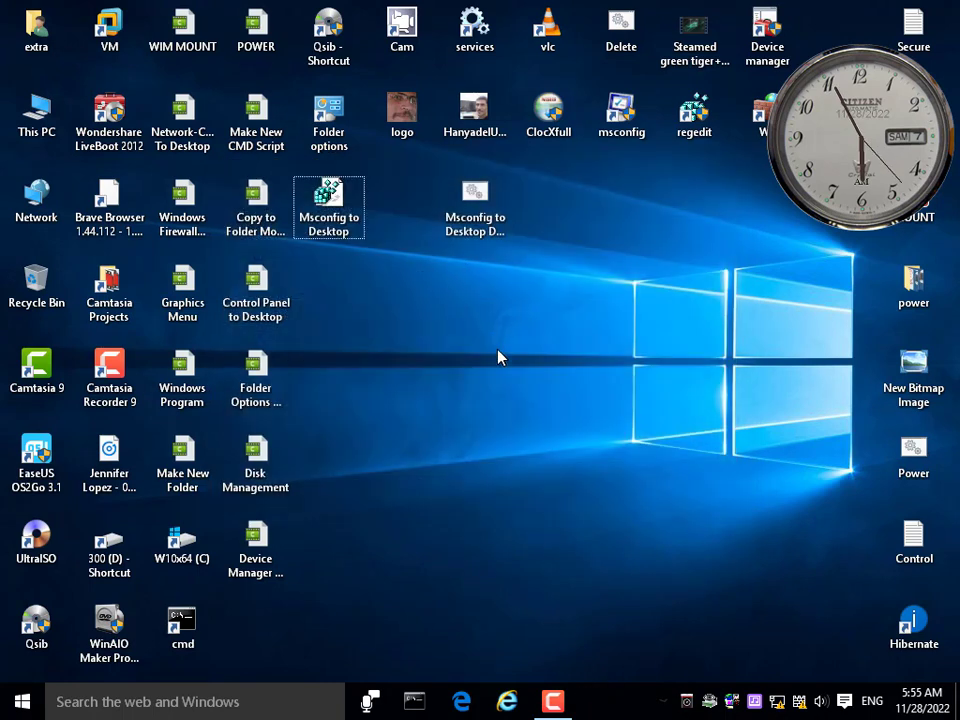
right_click(492, 338)
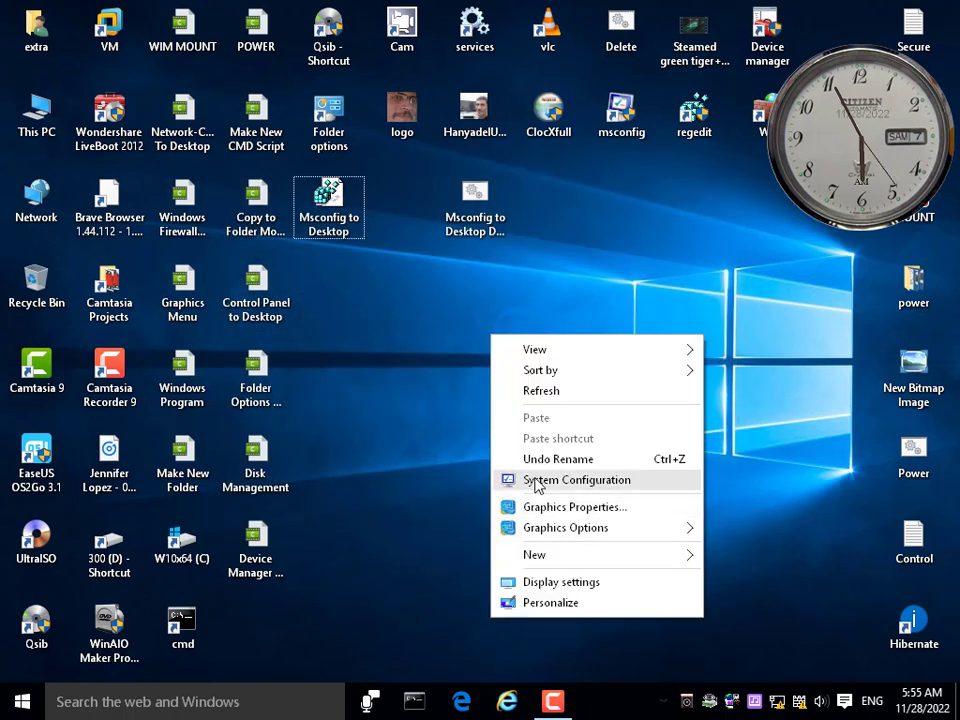
Run the Msconfig to Desktop Delete script as administrator once more and recheck the desktop context menu for System Configuration
right_click(482, 201)
click(542, 274)
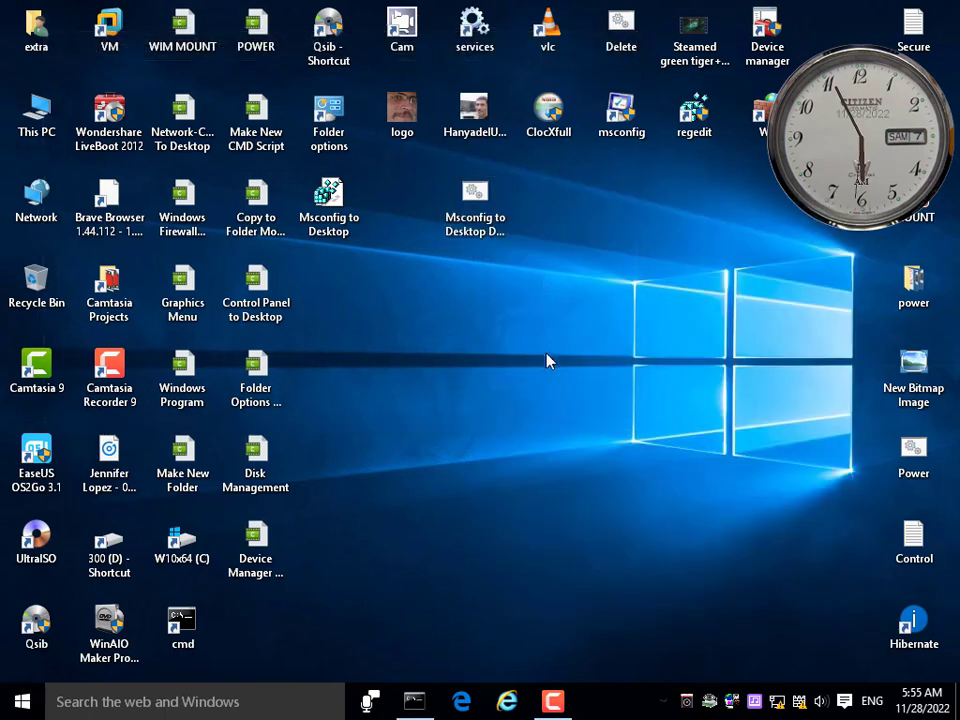
right_click(542, 338)
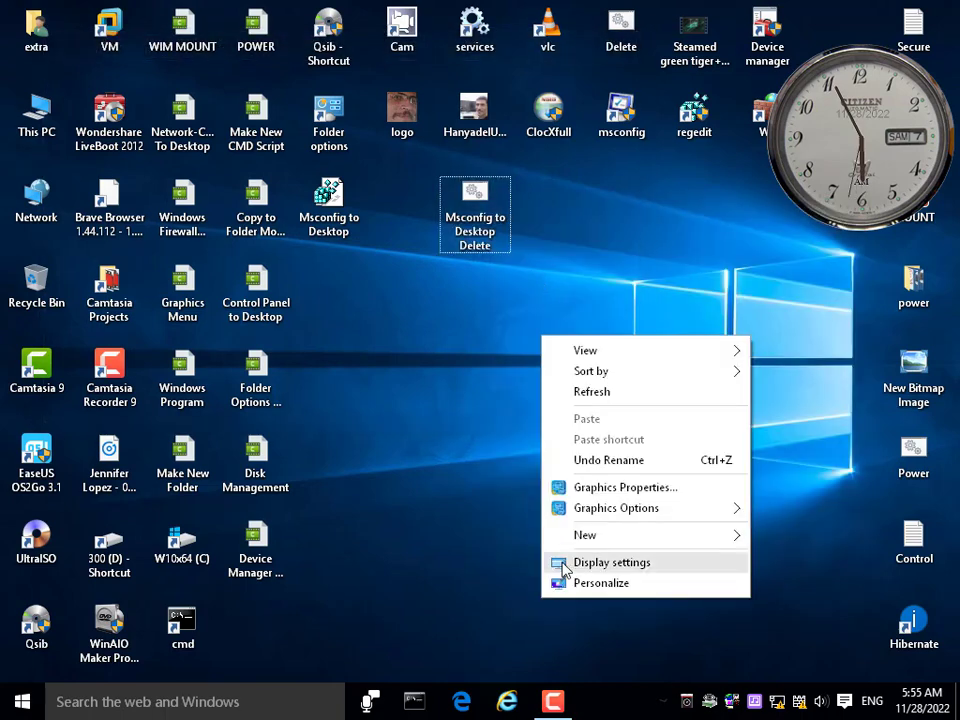
click(512, 228)
Place the delete script beside the Msconfig to Desktop registry file and compress both files into one zipped folder
drag(484, 199, 411, 199)
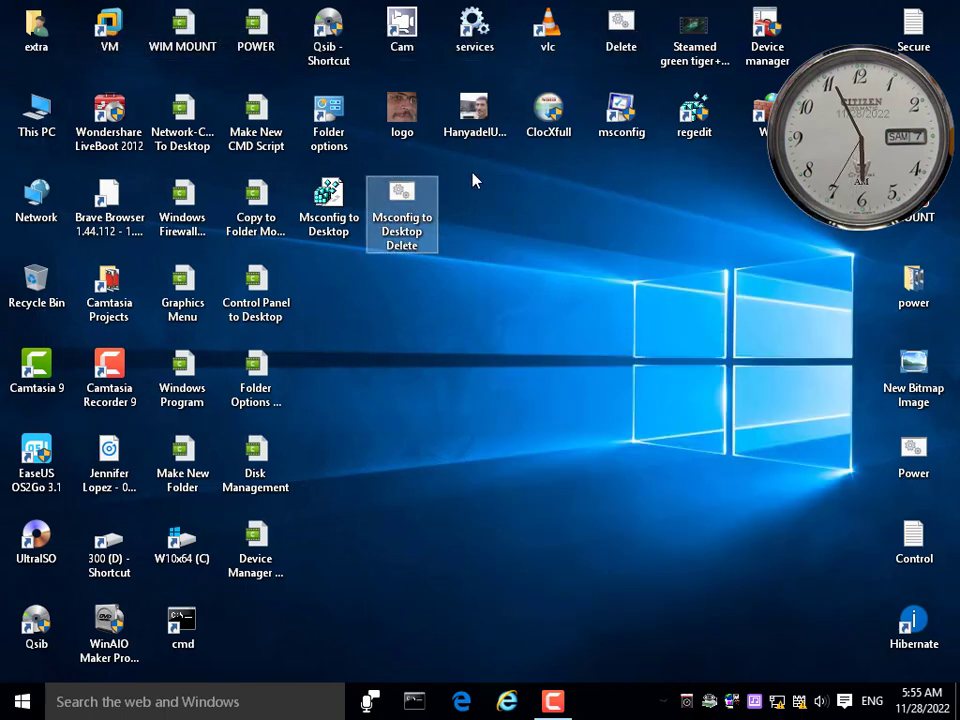
drag(470, 175, 313, 250)
right_click(329, 193)
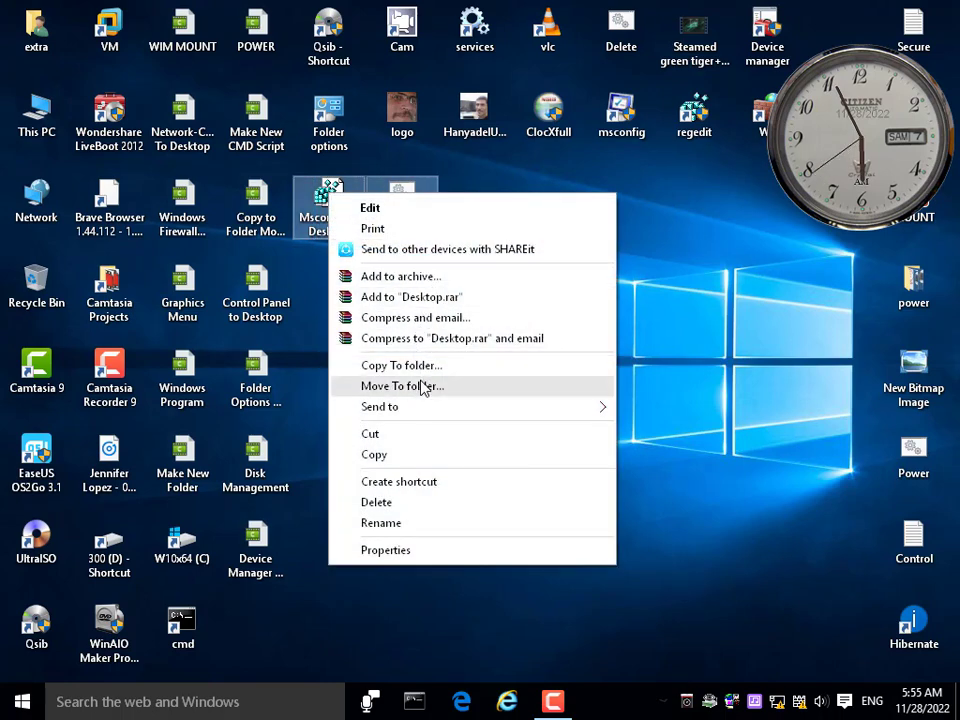
mouse_move(506, 414)
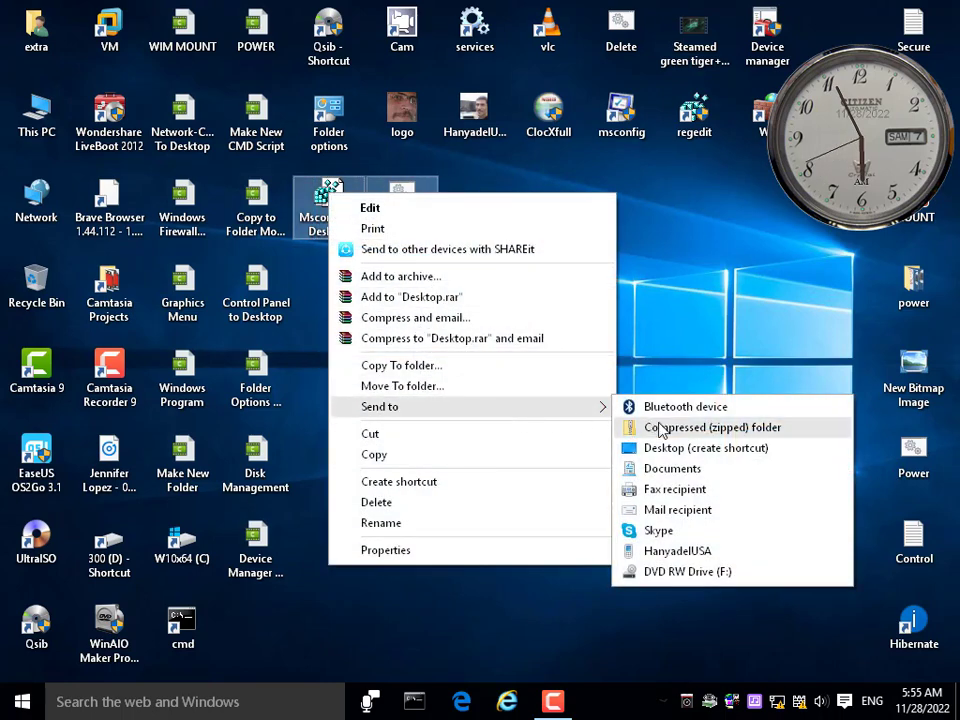
click(689, 427)
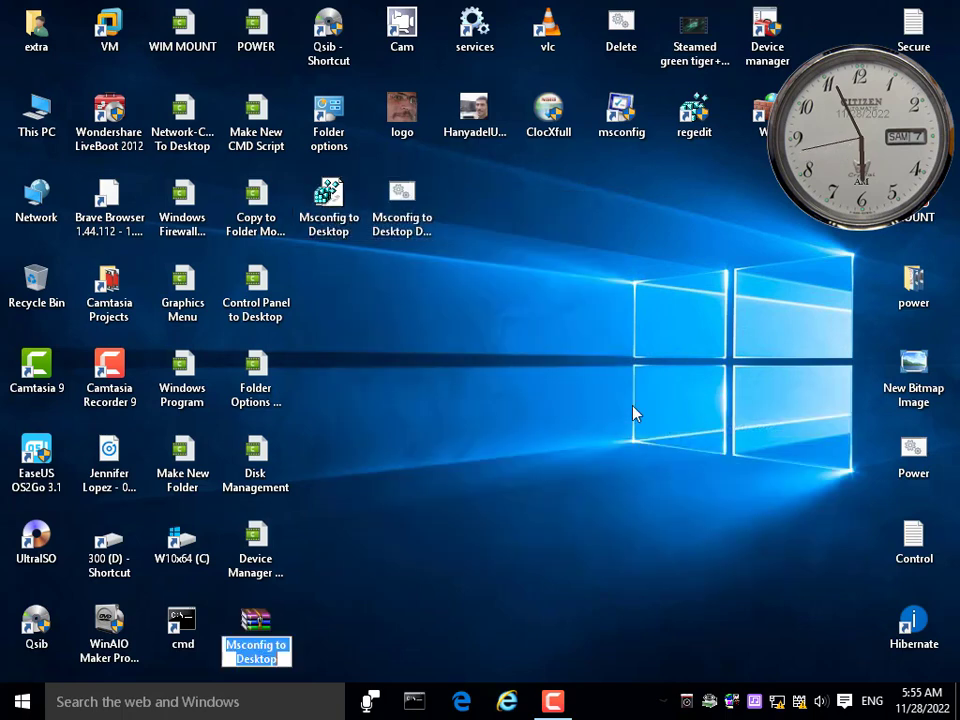
Move the Msconfig to Desktop zipped folder beside the delete script on the desktop, keeping its name
drag(258, 628, 480, 253)
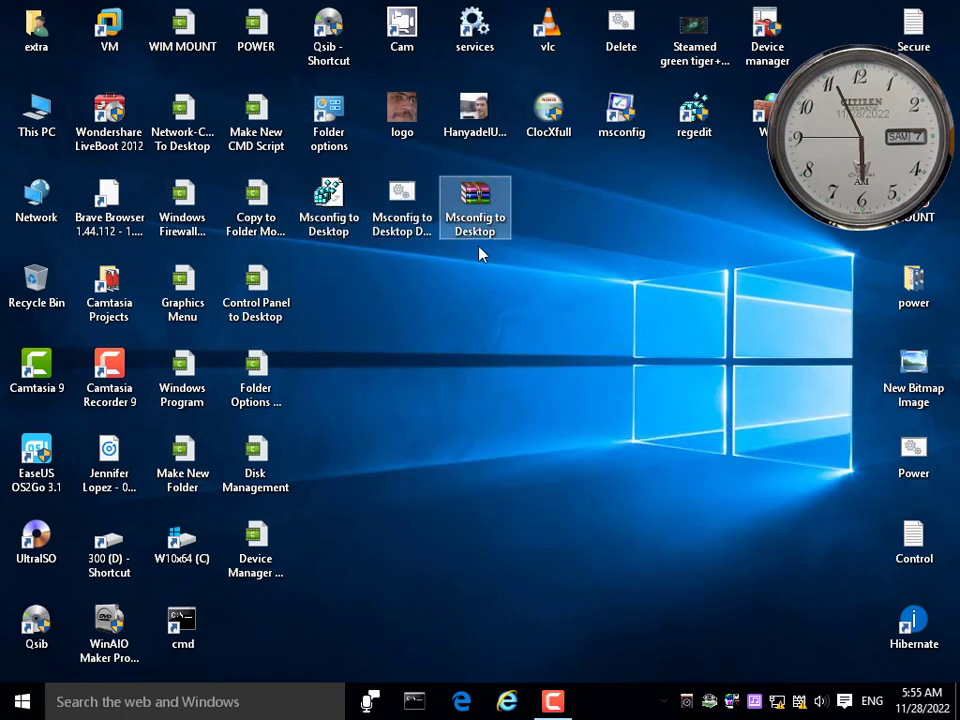
click(476, 222)
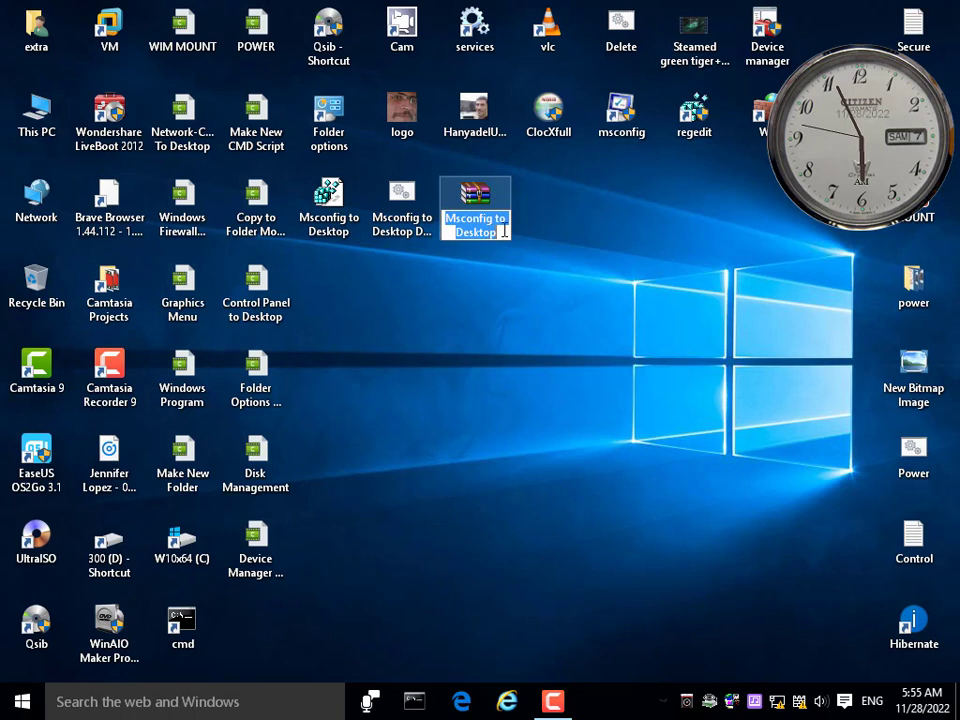
click(497, 270)
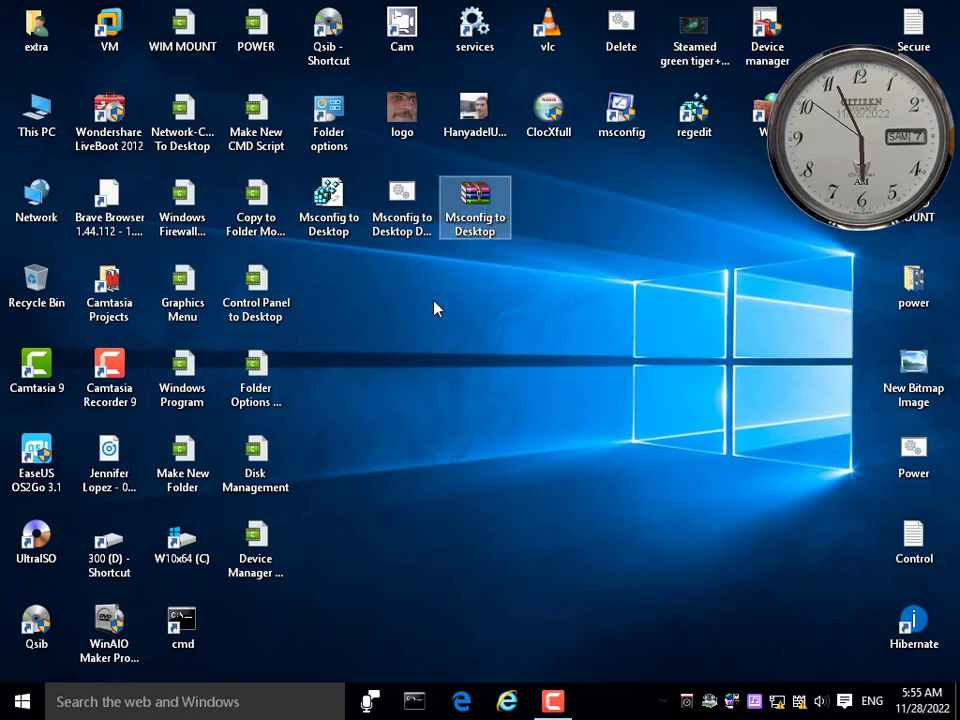
drag(417, 289, 298, 192)
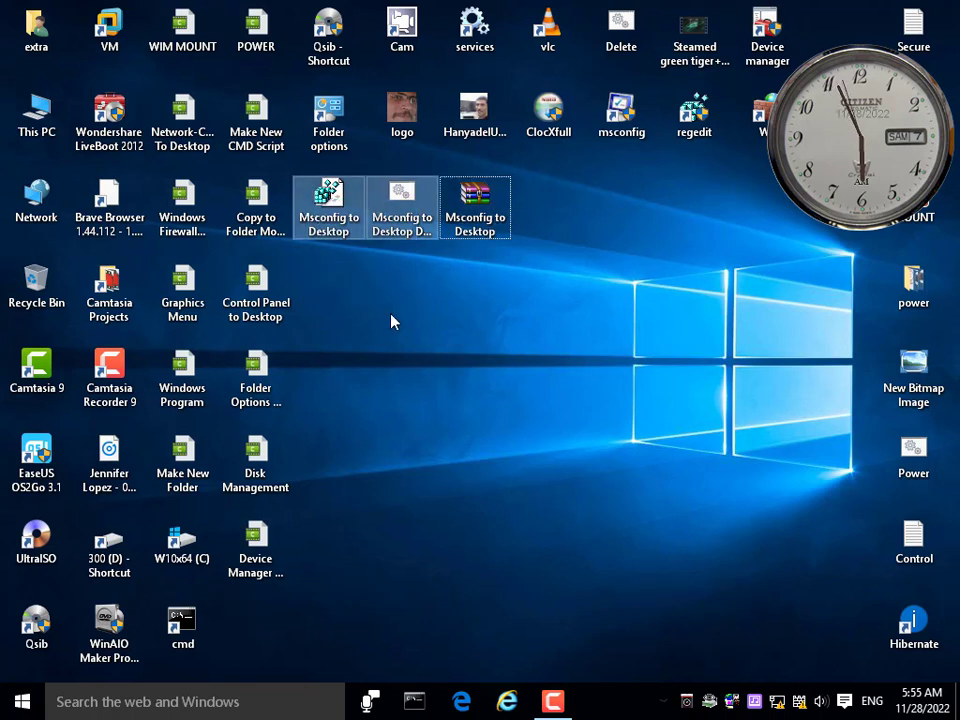
key(shift+Delete)
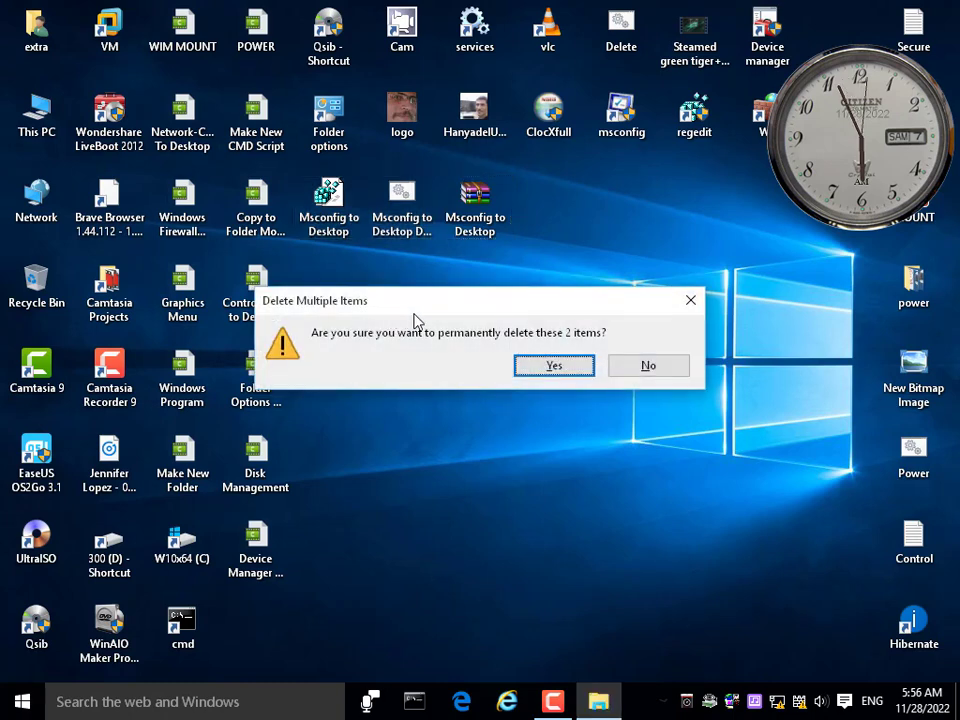
click(660, 365)
click(660, 365)
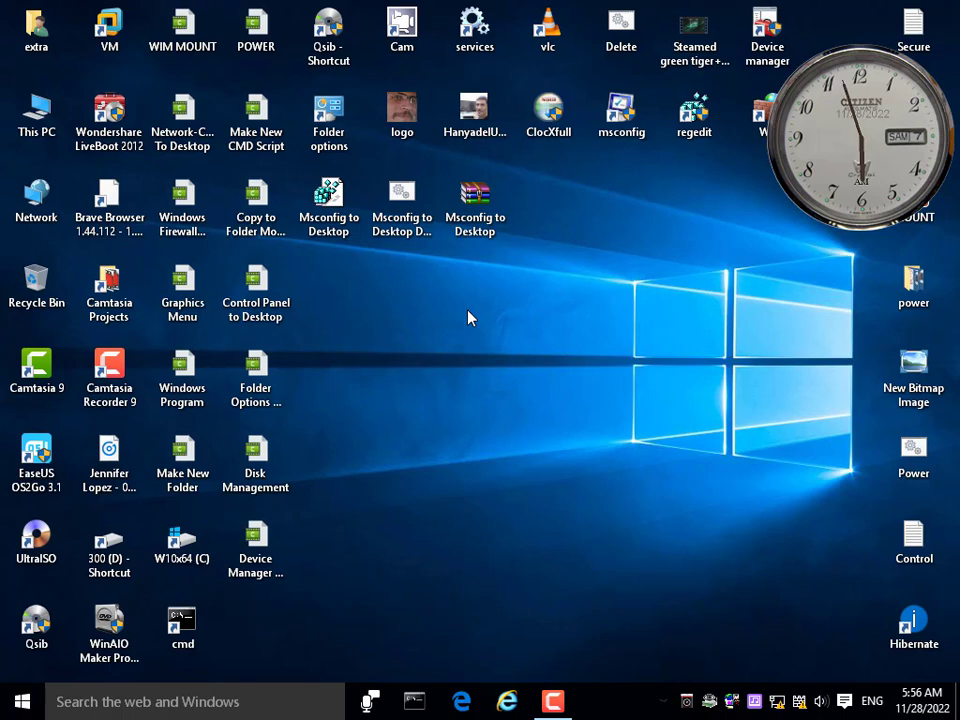
Refresh the desktop
right_click(469, 314)
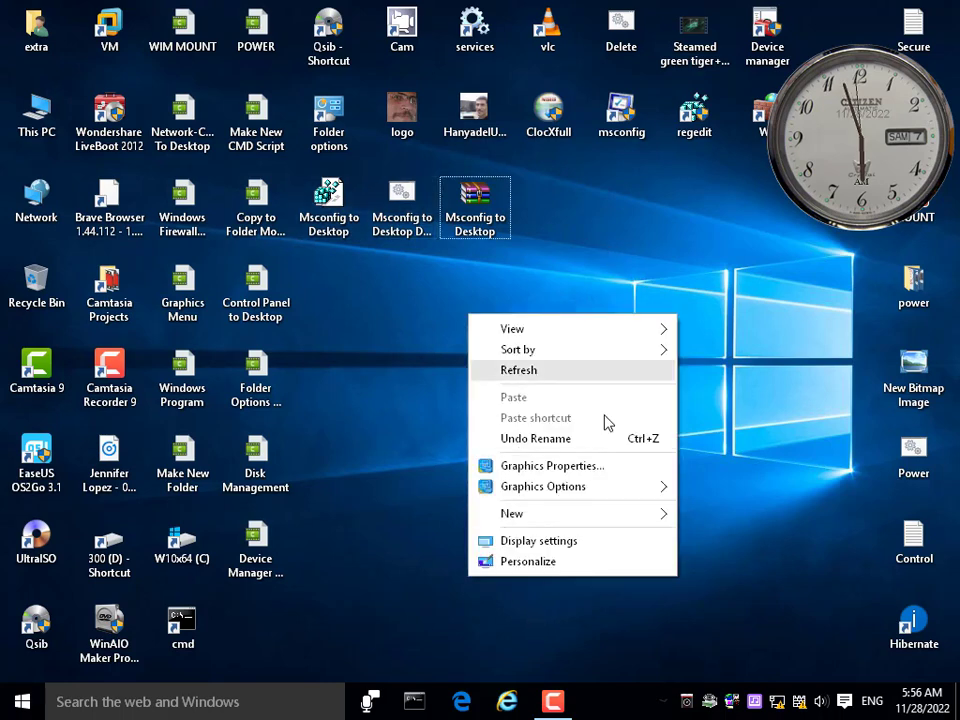
click(519, 370)
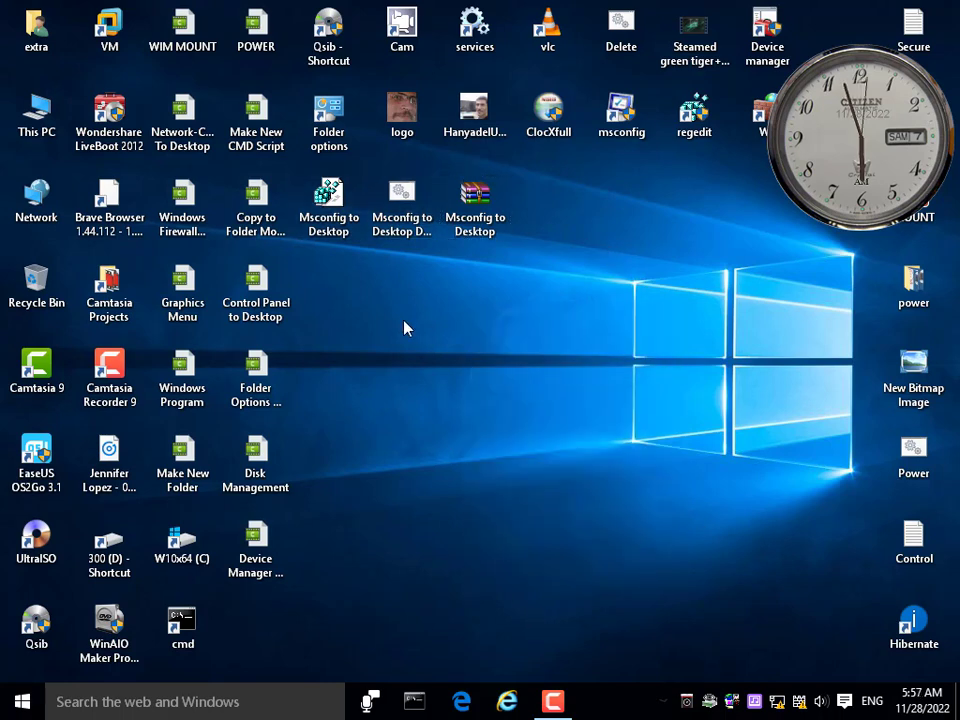